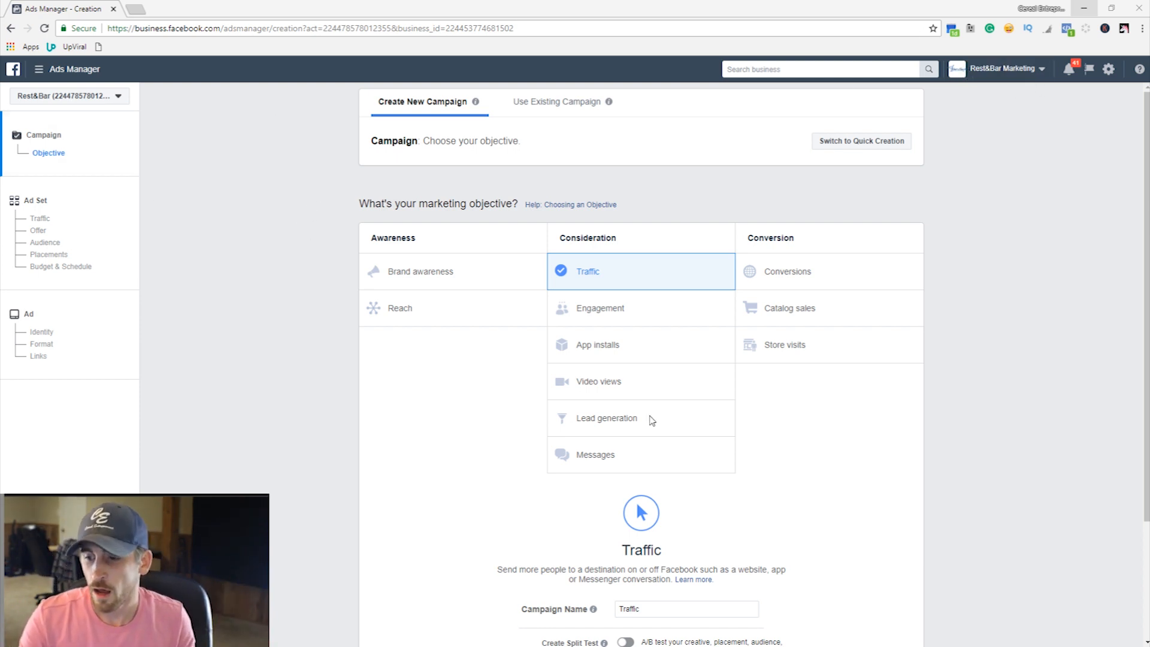
# Step: Review the Ads Manager tools list and the marketing objectives under Awareness, Consideration and Conversion
pyautogui.click(71, 69)
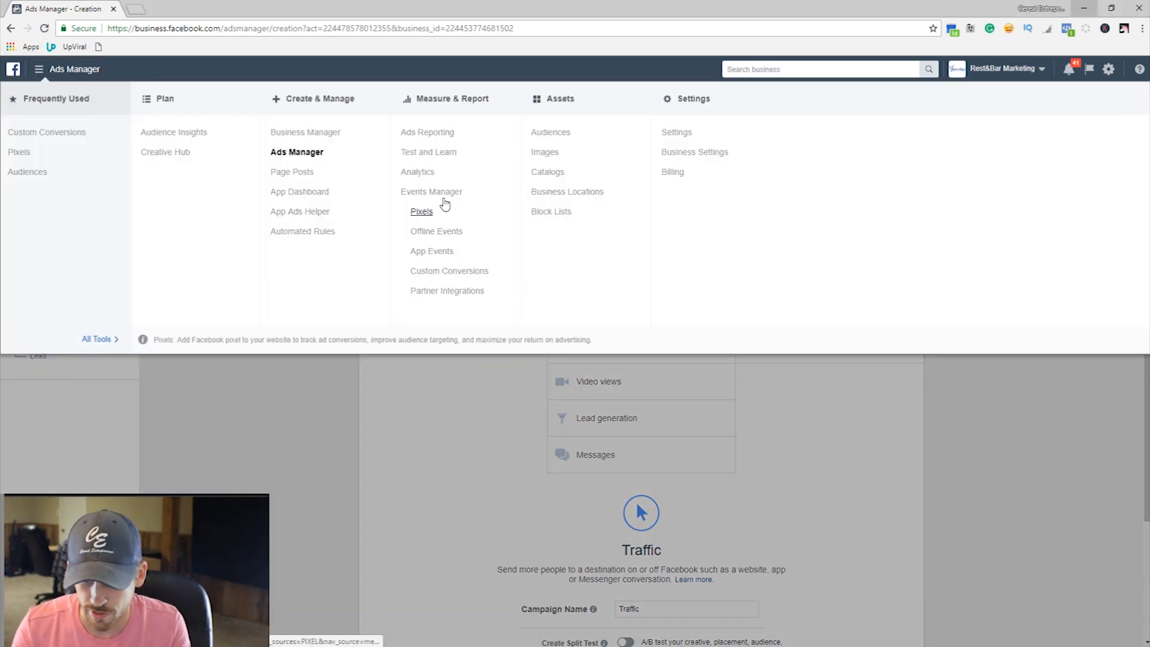
pyautogui.click(42, 70)
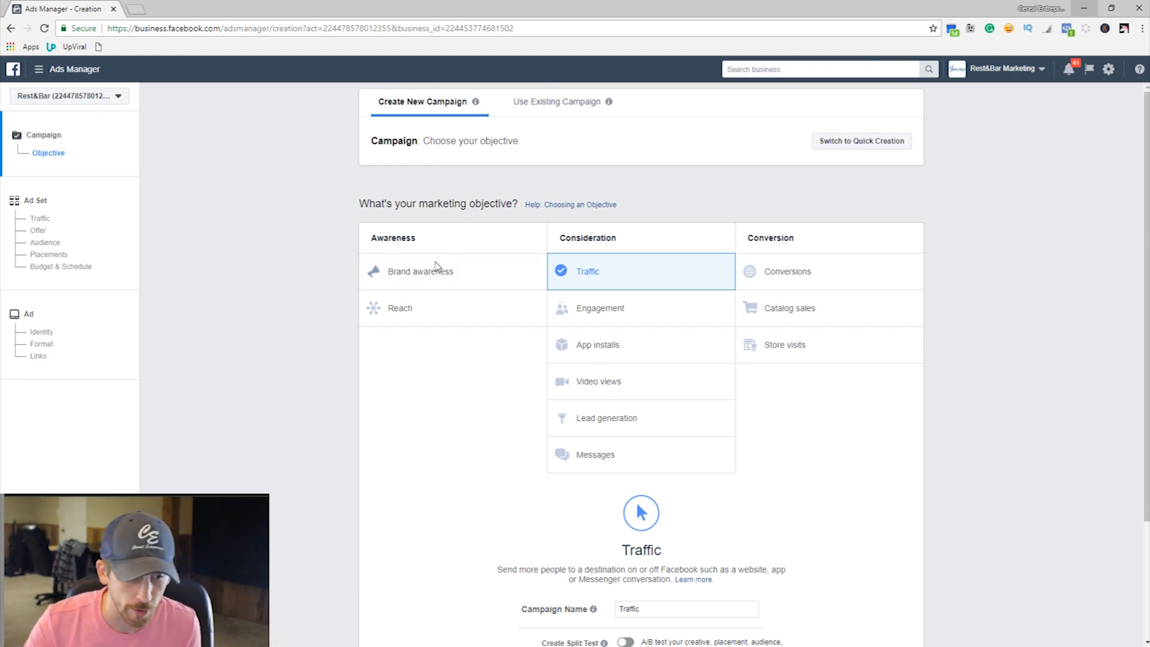
pyautogui.moveTo(433, 241); pyautogui.dragTo(367, 235)
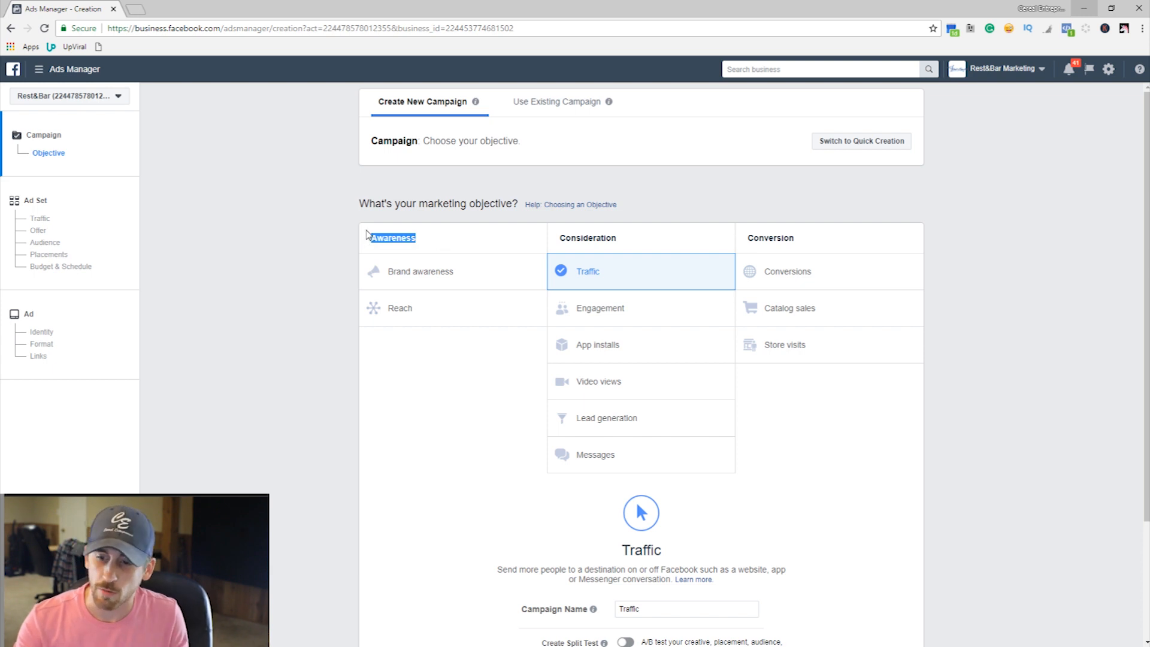
pyautogui.moveTo(630, 247); pyautogui.dragTo(539, 233)
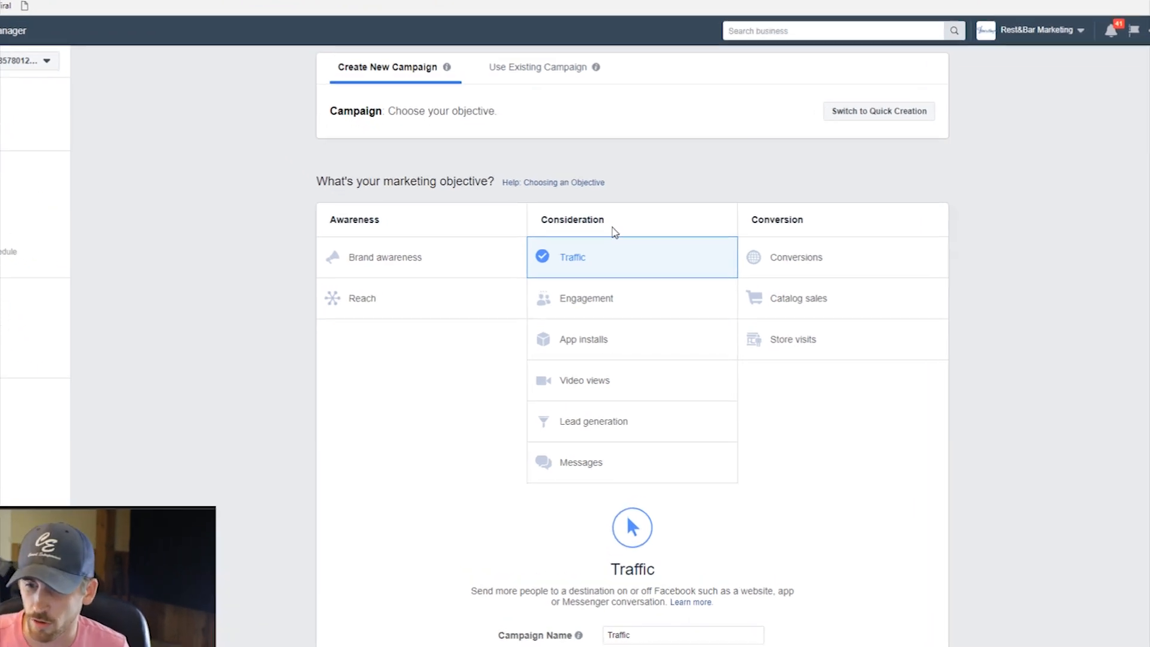
pyautogui.click(461, 141)
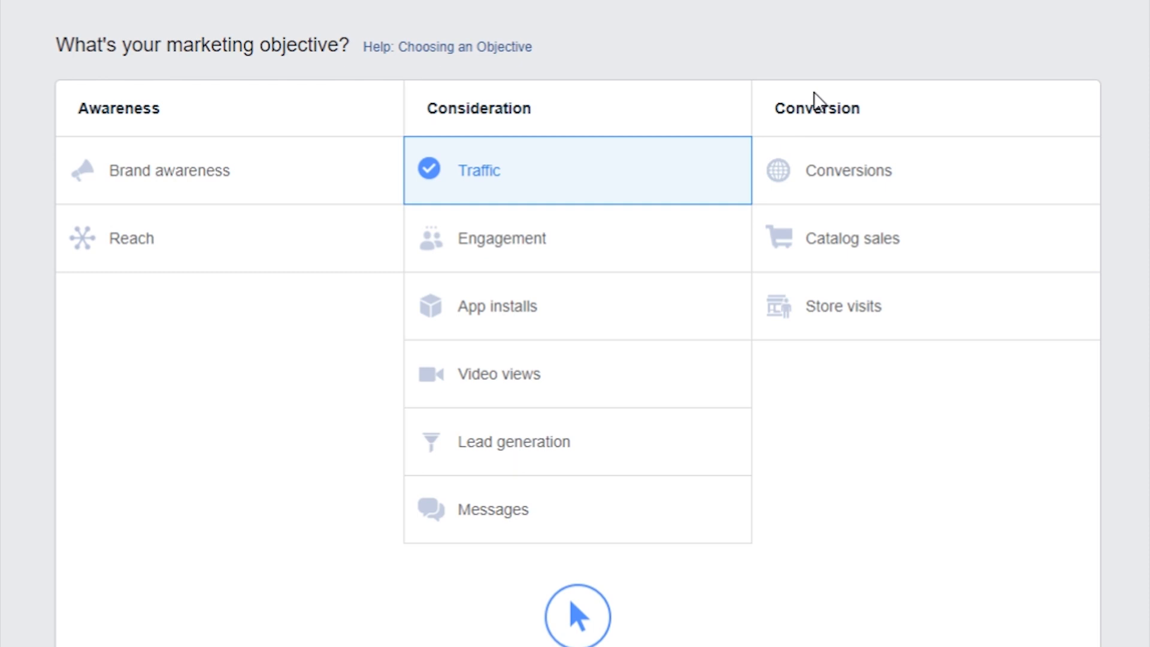
pyautogui.moveTo(896, 148); pyautogui.dragTo(738, 129)
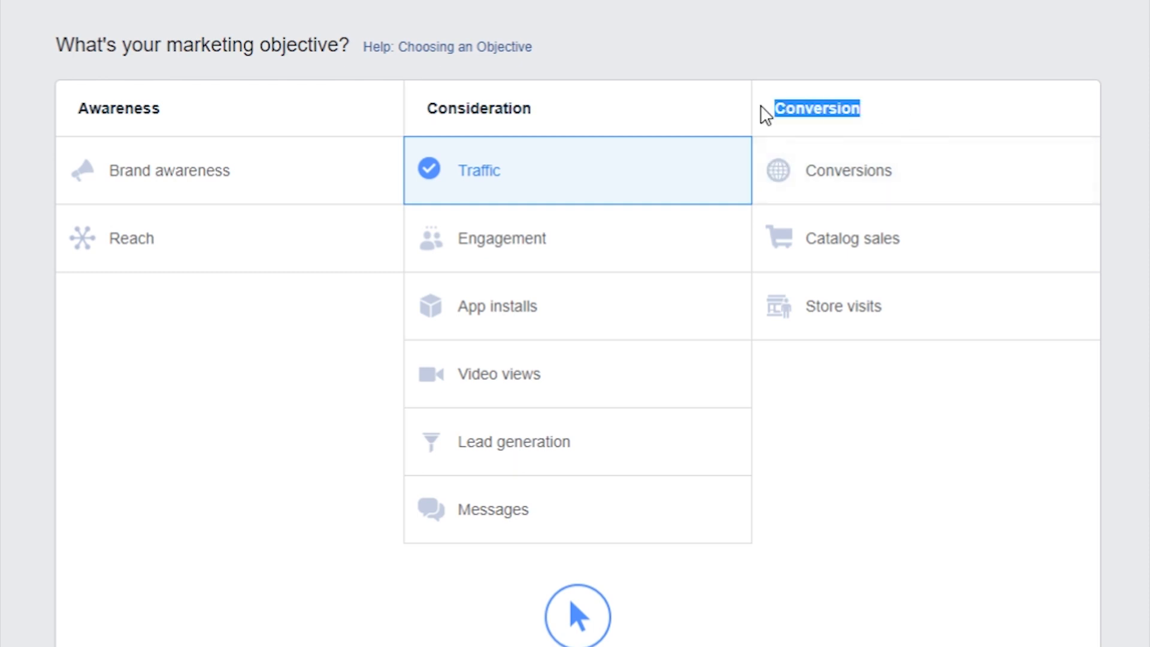
pyautogui.click(789, 69)
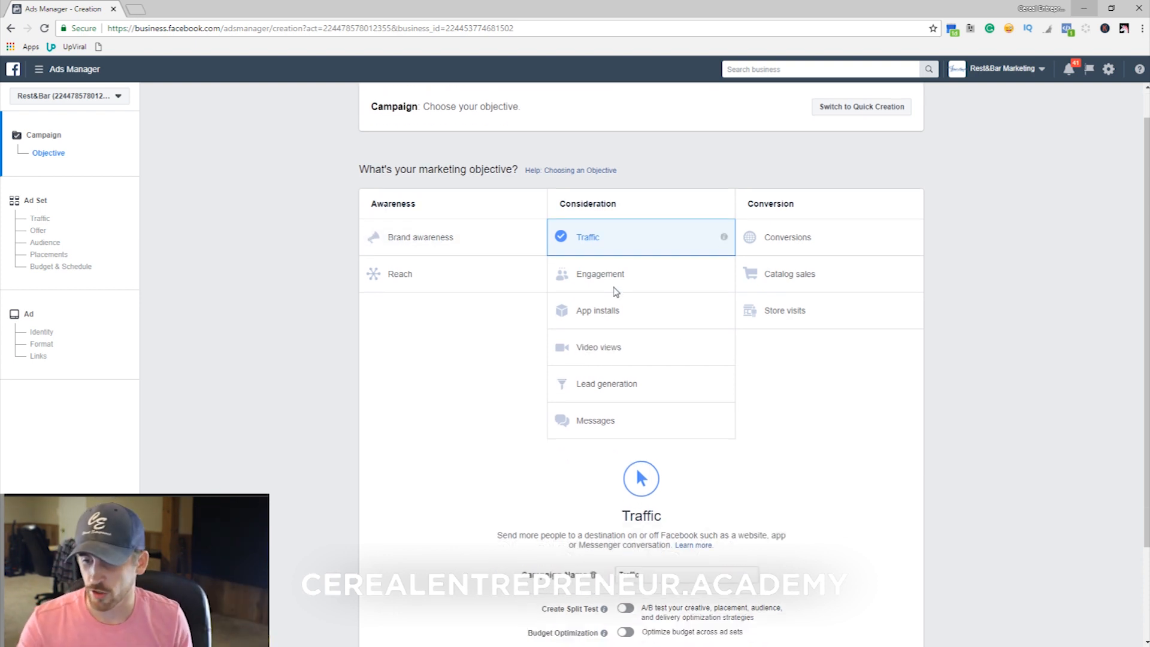
pyautogui.scroll(-3, 616, 290)
pyautogui.scroll(2, 611, 295)
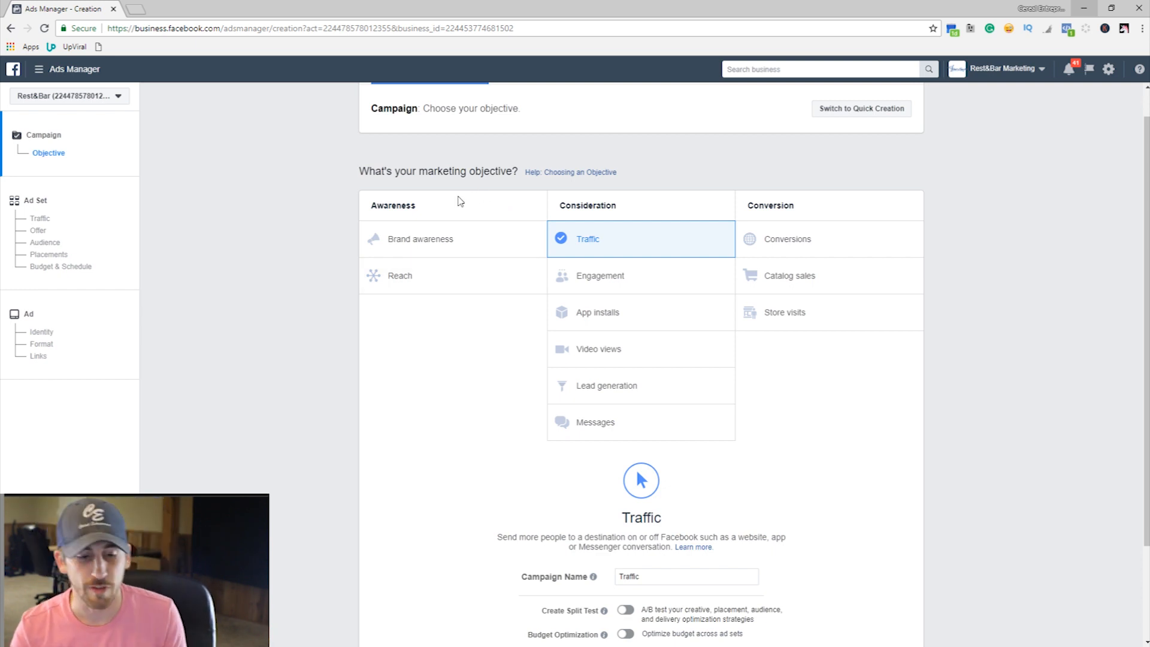
pyautogui.scroll(-2, 461, 269)
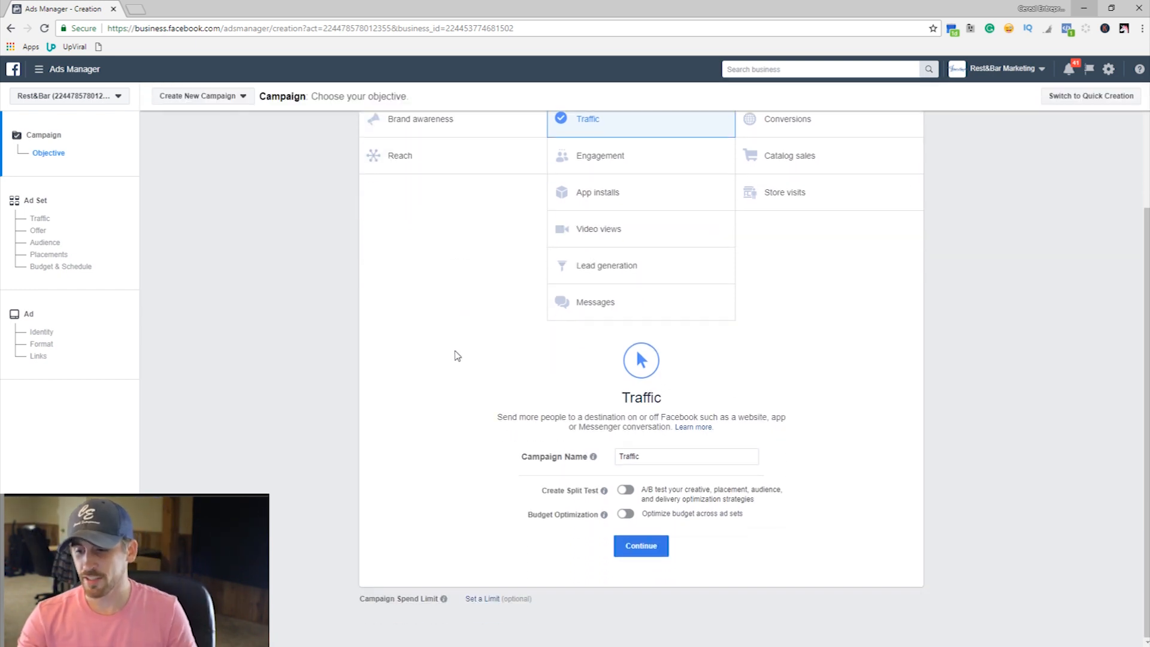
pyautogui.scroll(3, 459, 357)
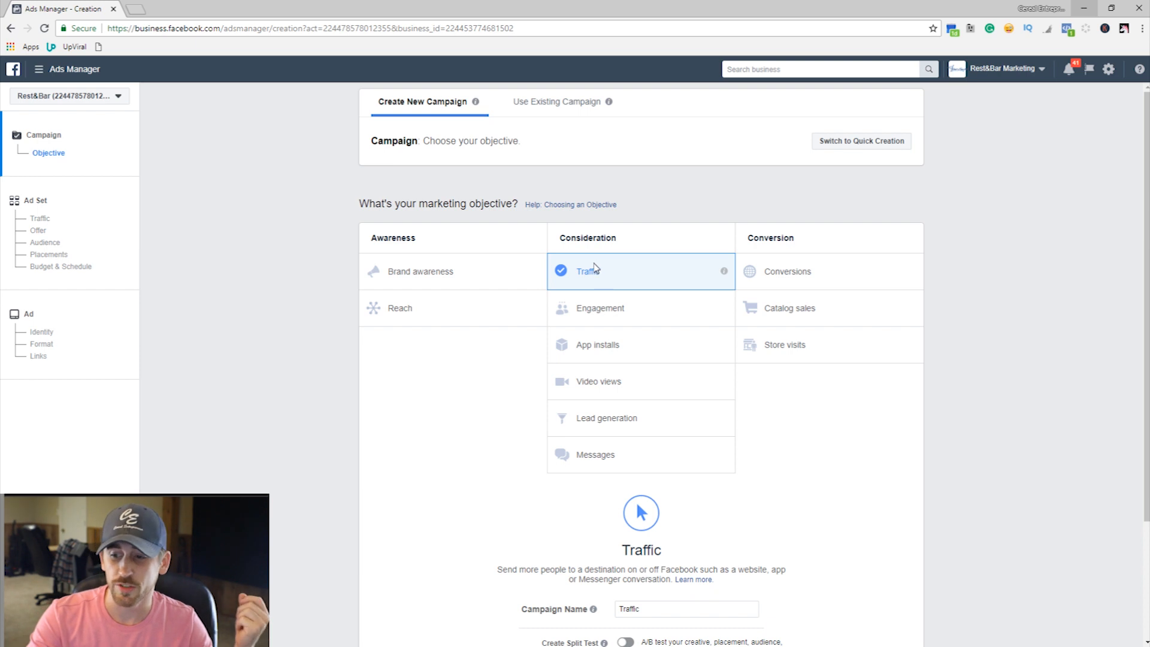
# Step: Choose Video views as the campaign's marketing objective and bring up its campaign settings
pyautogui.click(592, 383)
pyautogui.scroll(3, 481, 352)
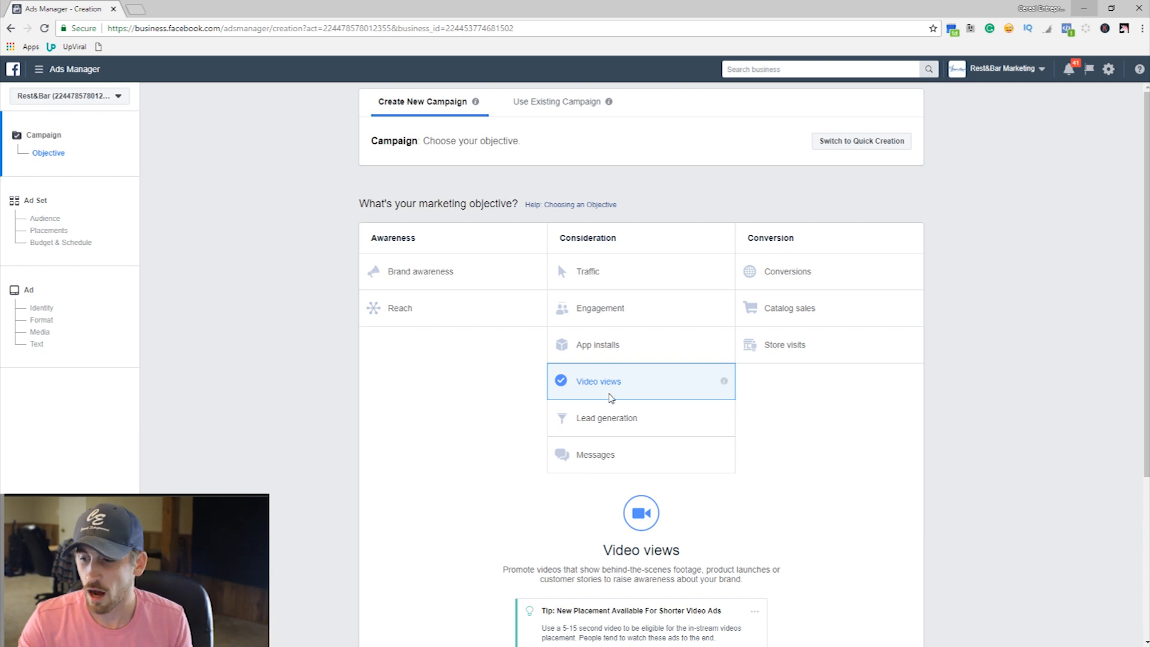
pyautogui.scroll(-4, 611, 398)
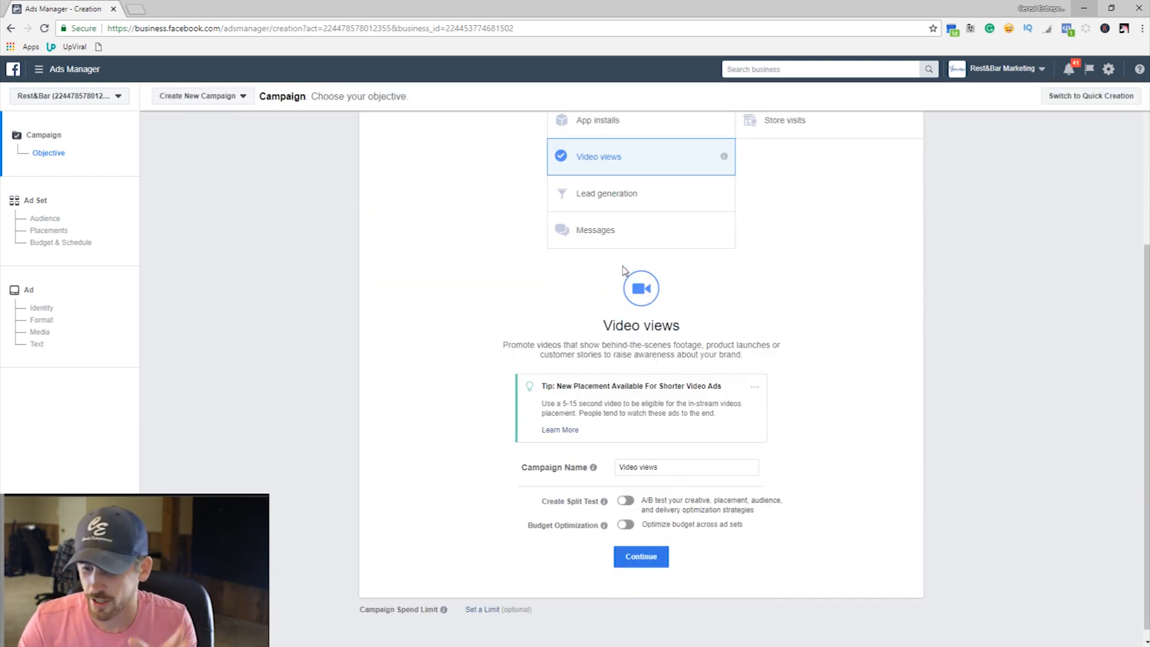
pyautogui.scroll(1, 569, 305)
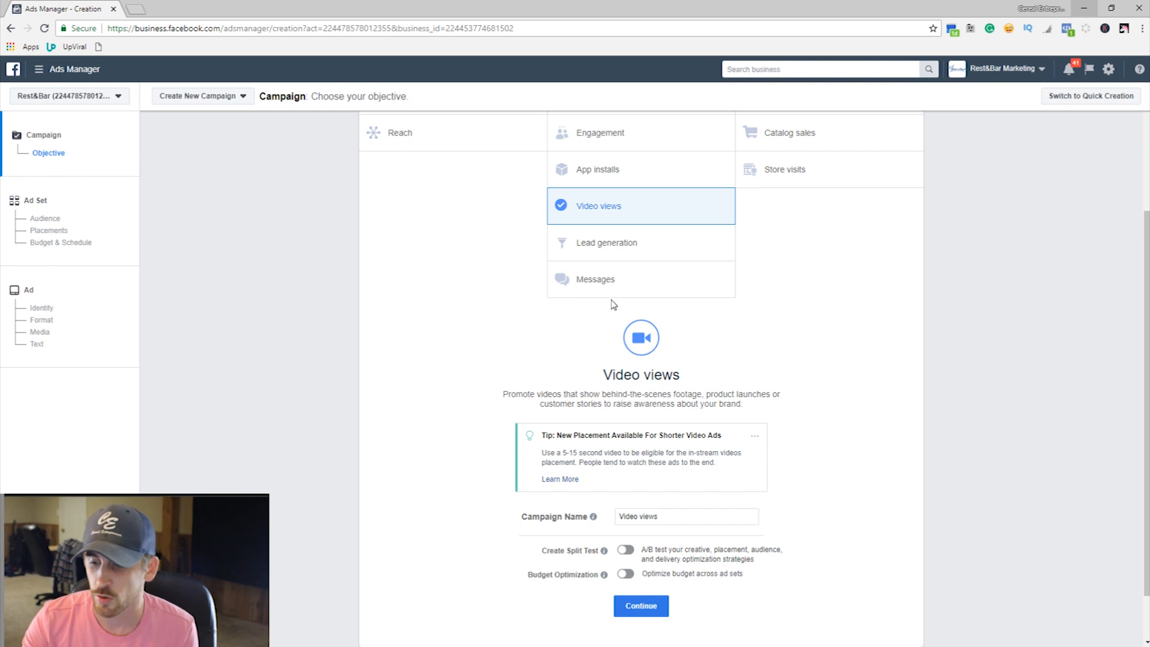
# Step: Rename the campaign as "VV- CT - Personal Branding"
pyautogui.click(699, 509)
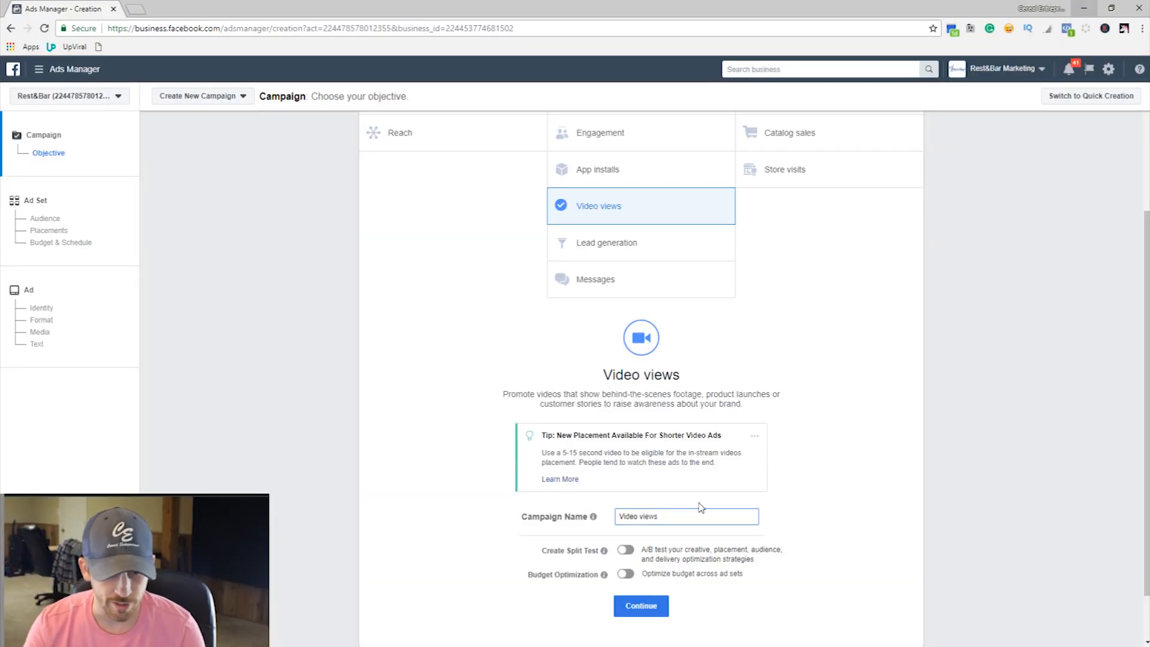
pyautogui.moveTo(685, 516); pyautogui.dragTo(557, 515)
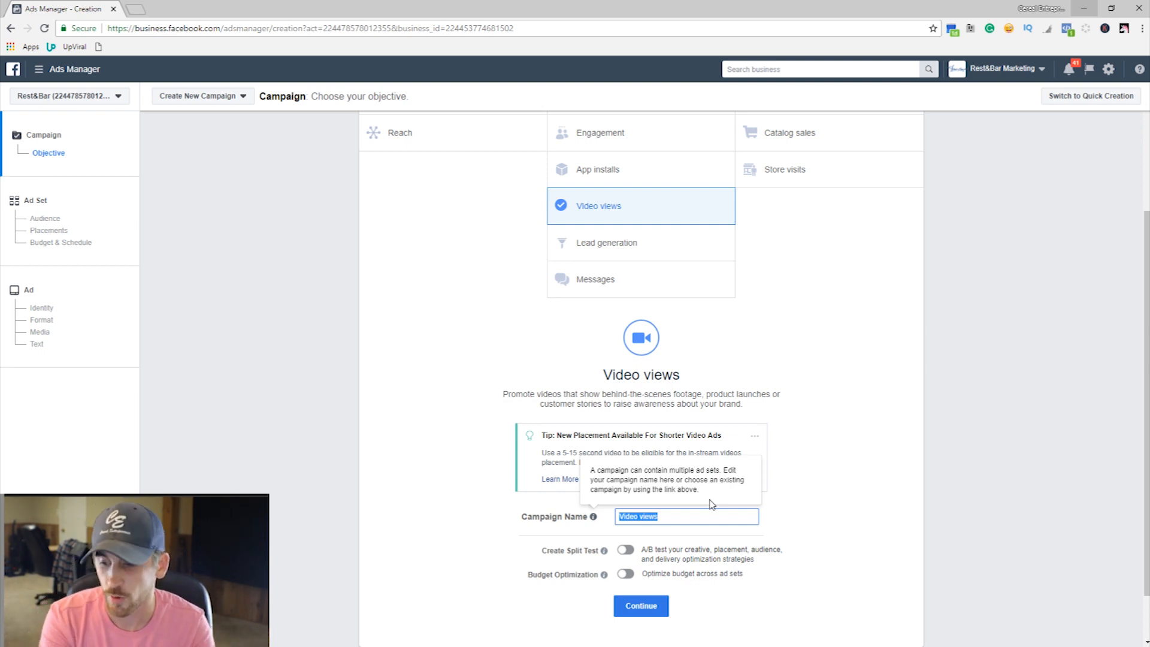
pyautogui.write('C')
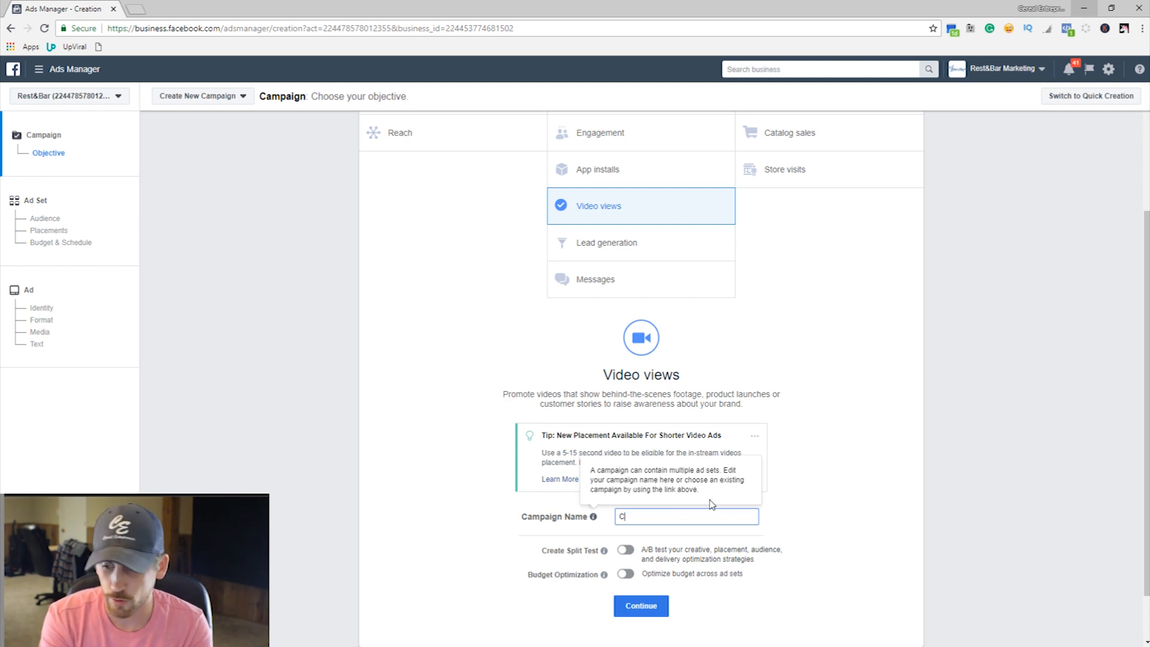
pyautogui.write('T - ')
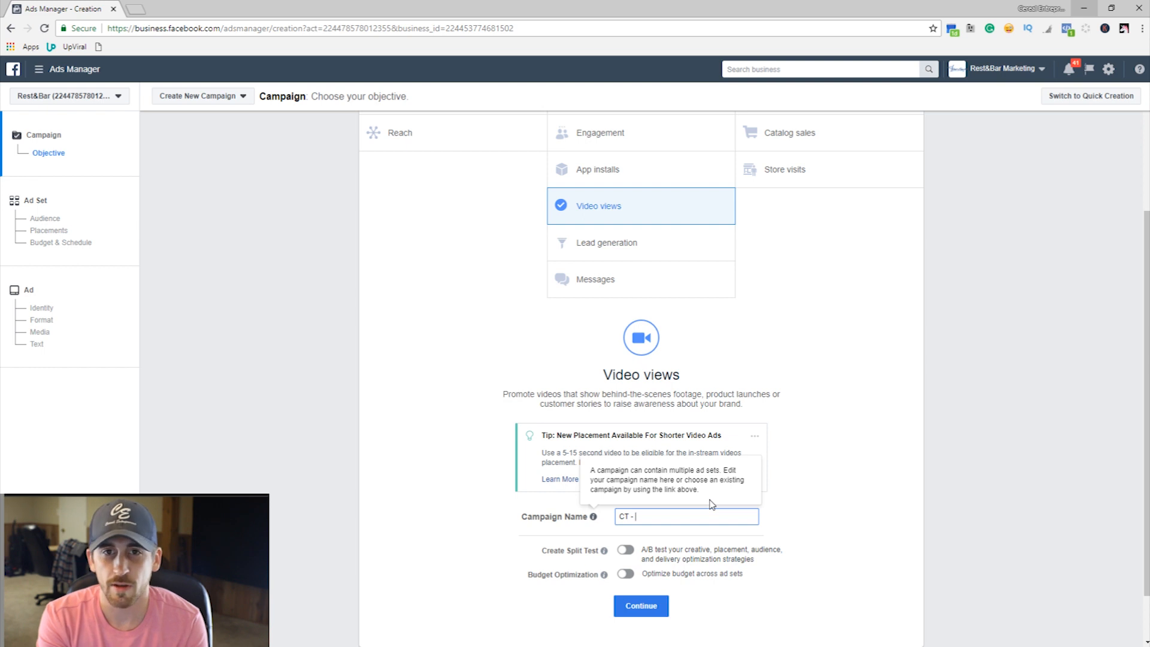
pyautogui.write('Person')
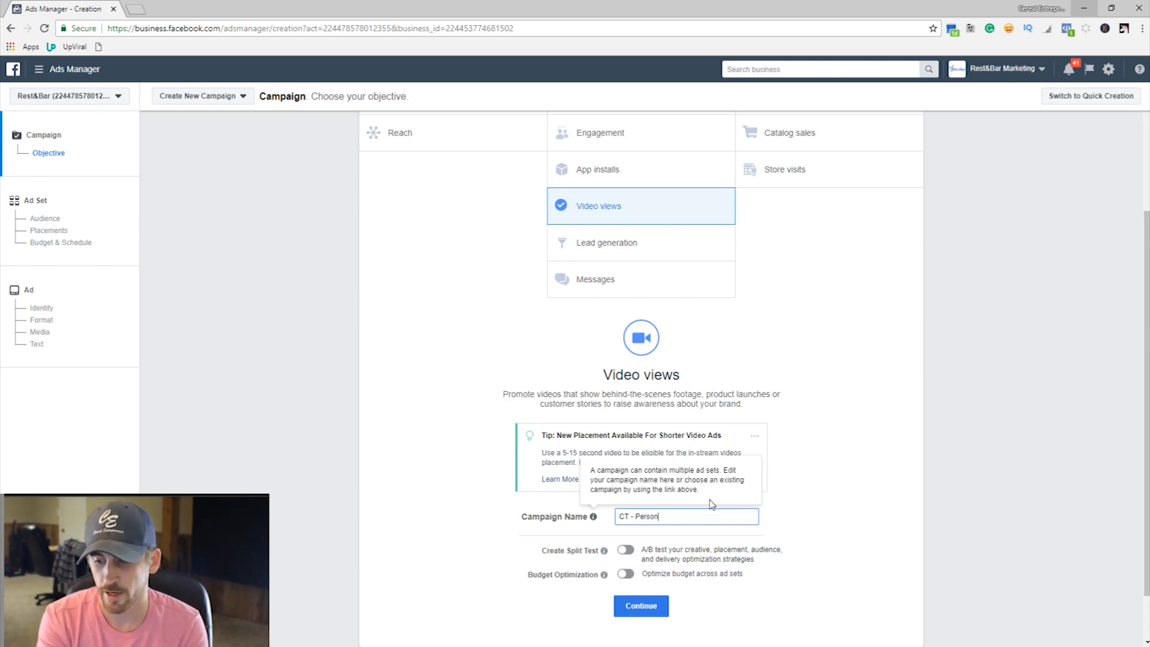
pyautogui.write('al Branding ')
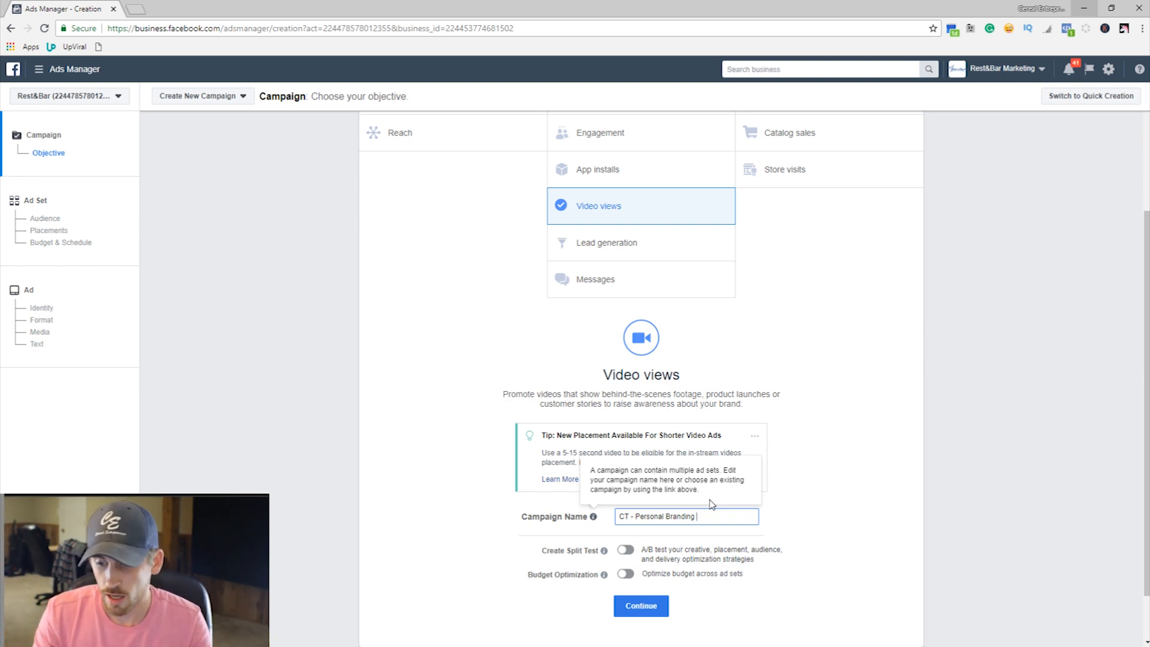
pyautogui.write('-')
pyautogui.press('BackSpace')
pyautogui.click(618, 516)
pyautogui.write('VV-')
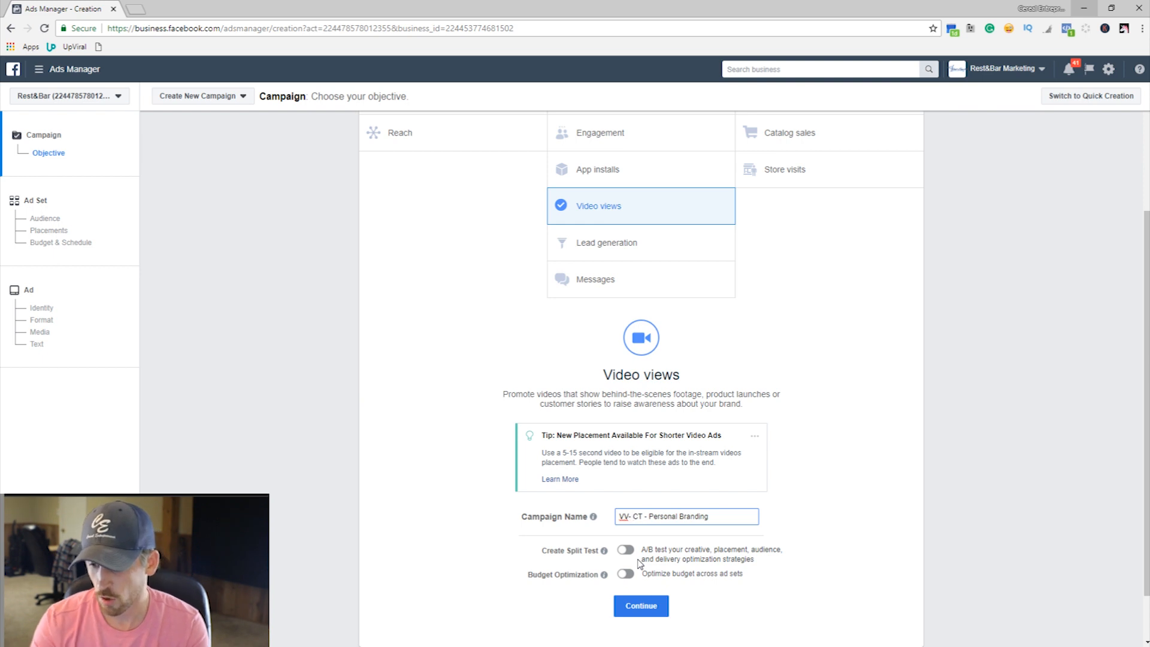
pyautogui.click(742, 519)
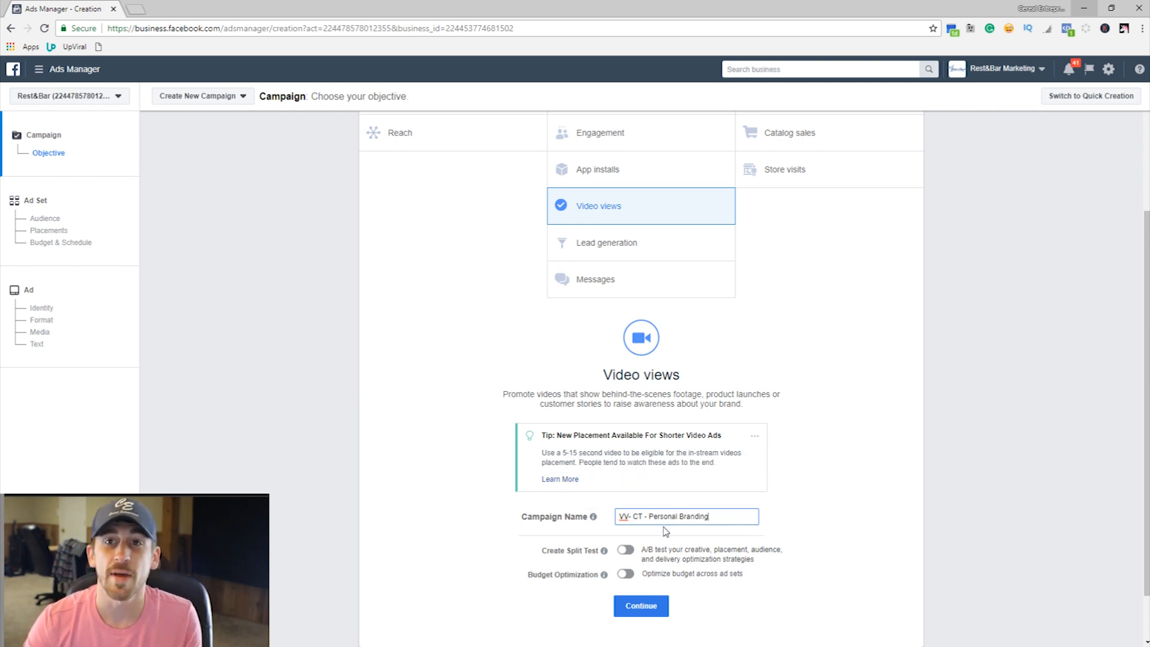
pyautogui.scroll(-1, 535, 541)
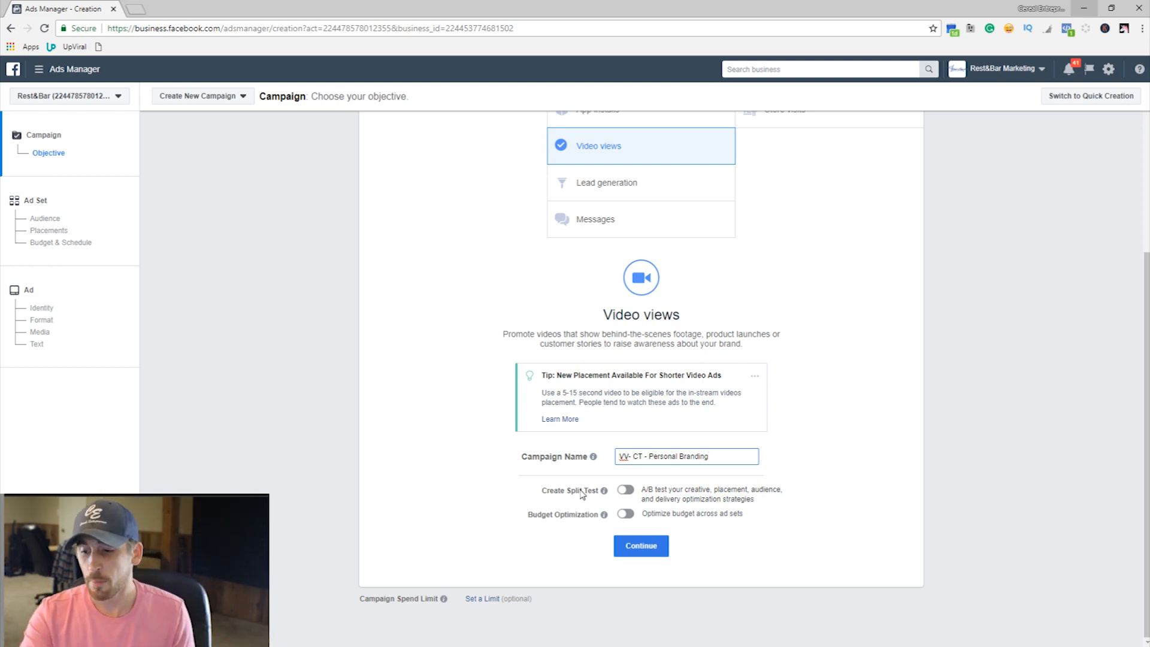
pyautogui.click(622, 493)
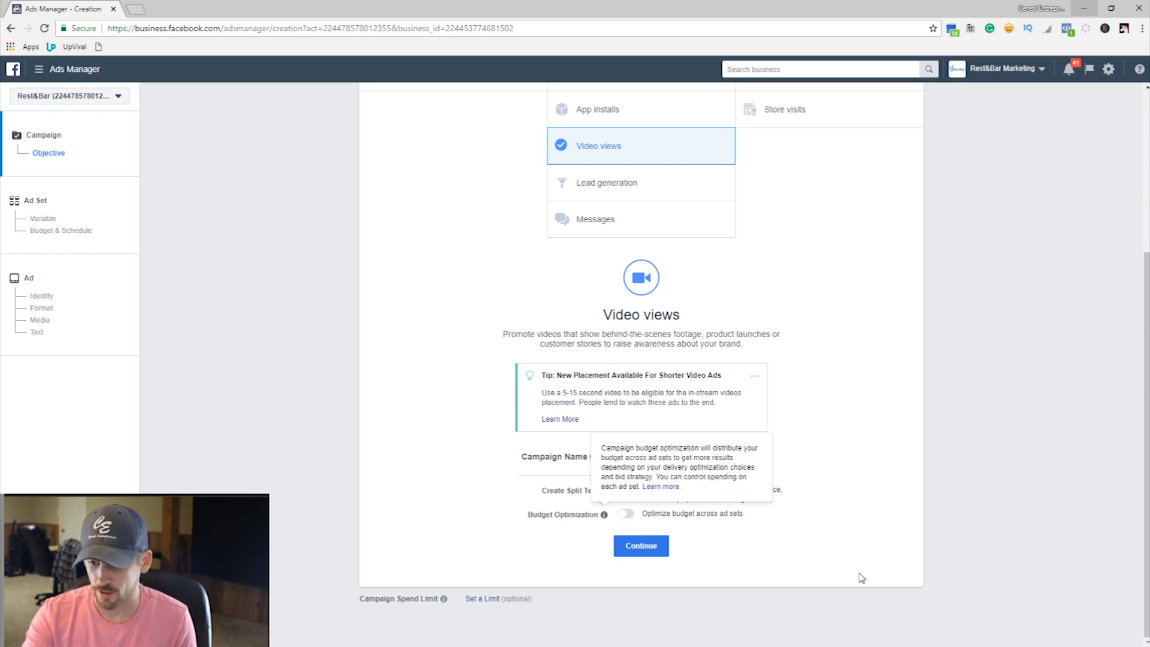
pyautogui.scroll(3, 878, 485)
pyautogui.scroll(-3, 870, 477)
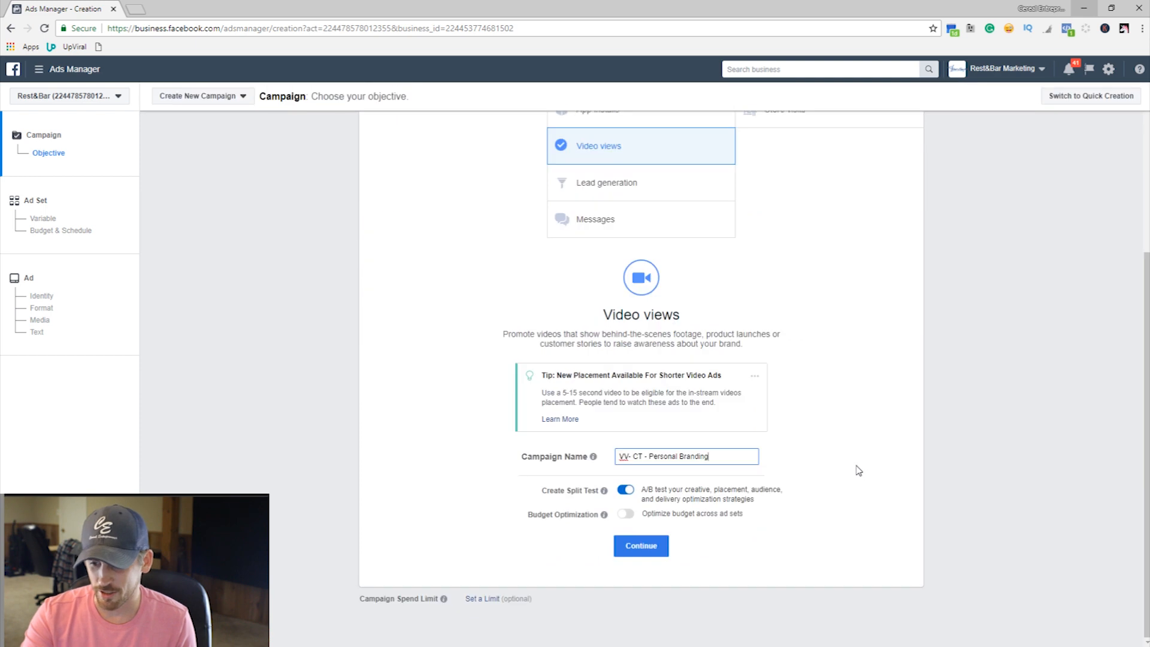
pyautogui.moveTo(579, 513)
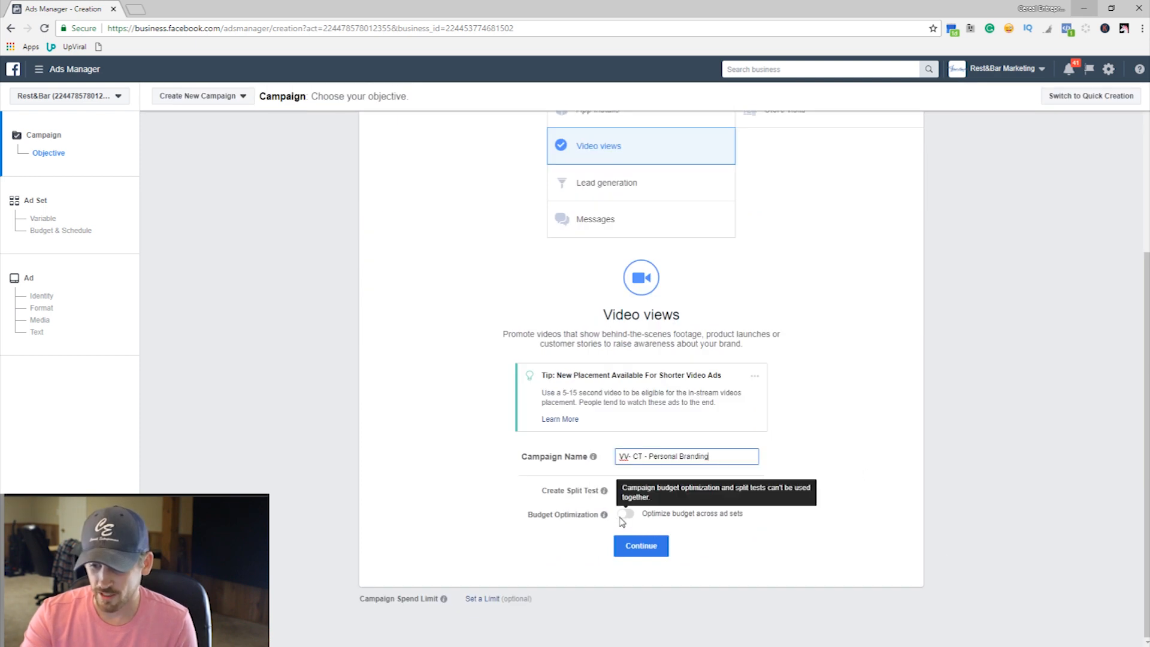
pyautogui.moveTo(623, 513)
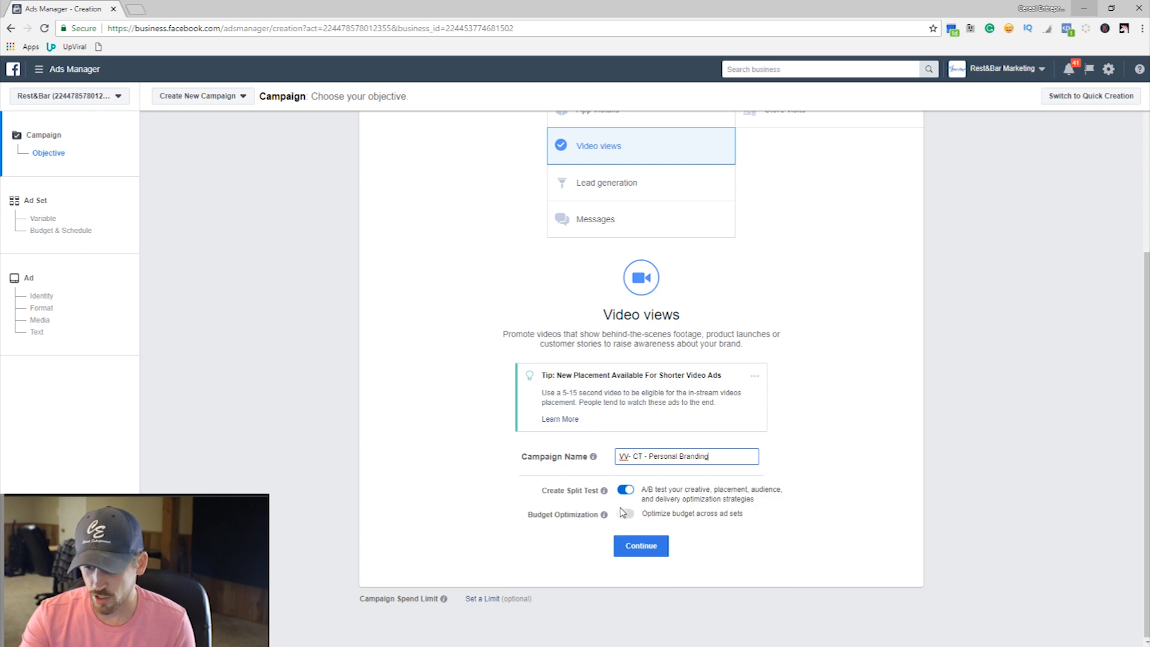
pyautogui.click(626, 491)
pyautogui.click(626, 491)
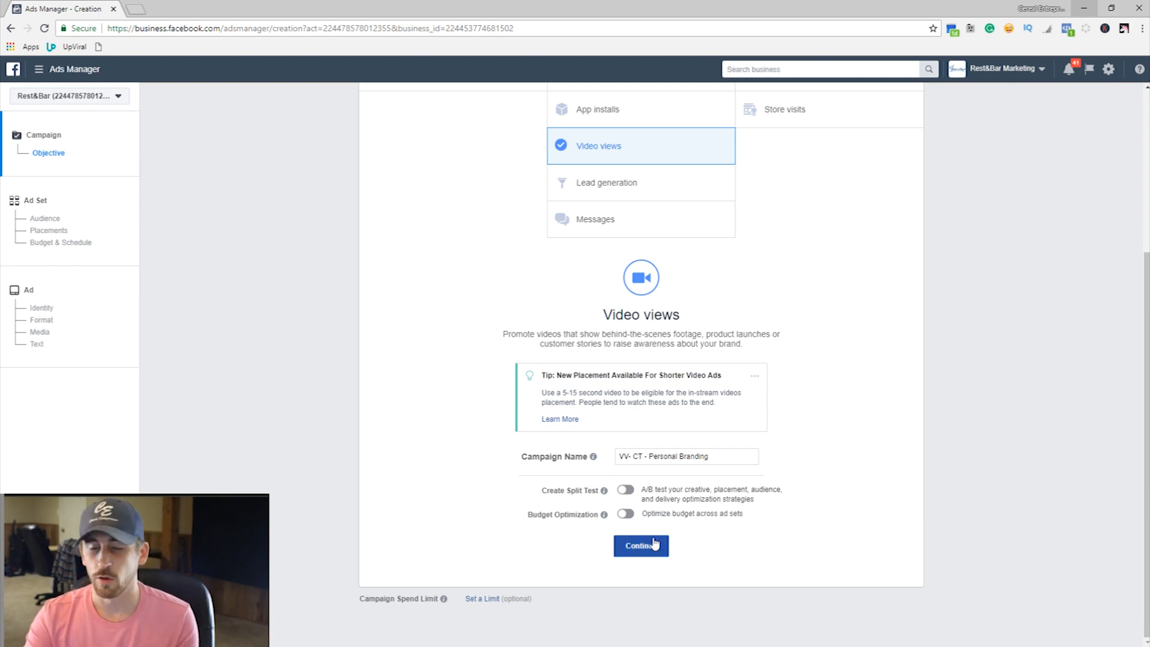
# Step: Continue from the campaign objective to the ad set settings and activate the ad set name for editing
pyautogui.moveTo(605, 493)
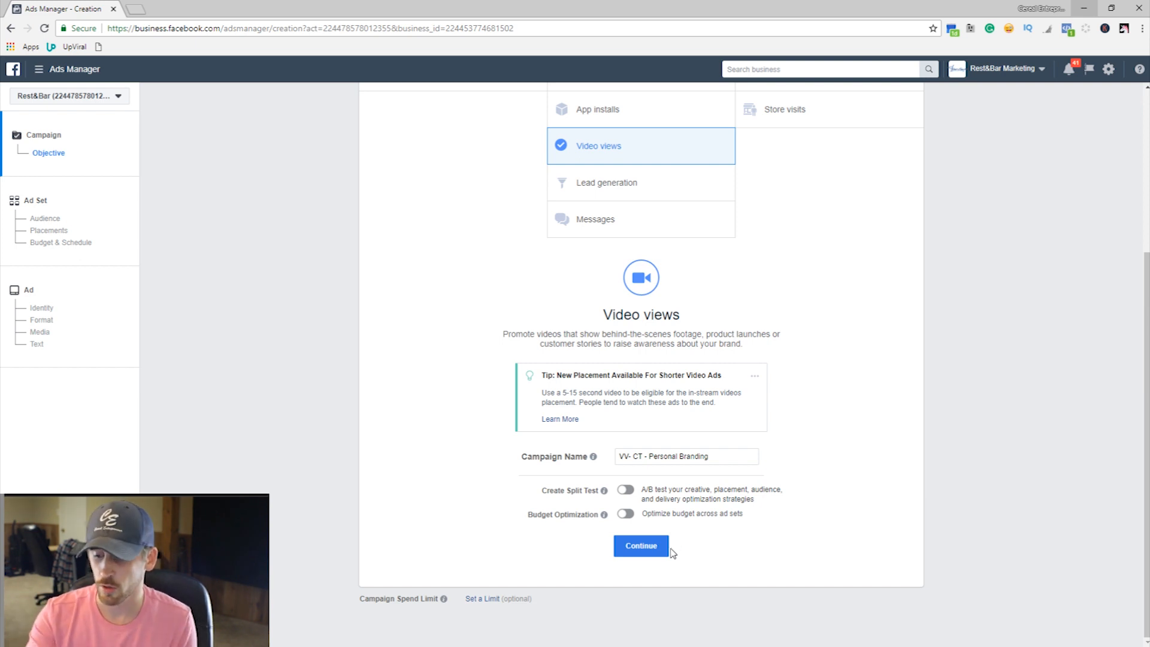
pyautogui.click(640, 548)
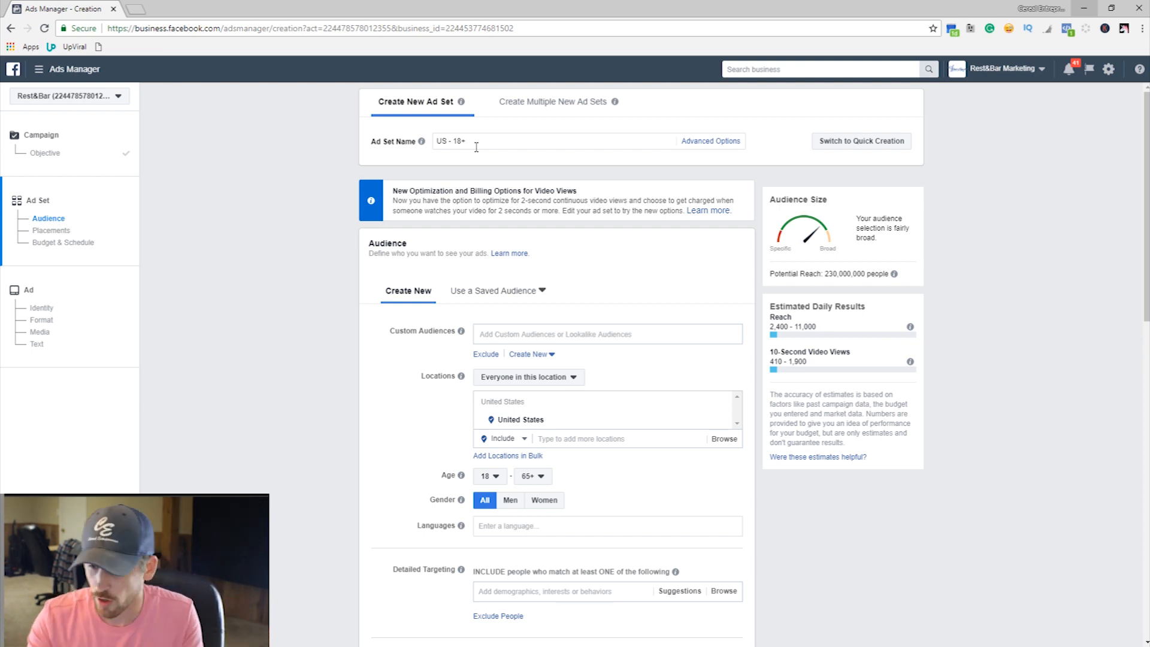
pyautogui.click(505, 141)
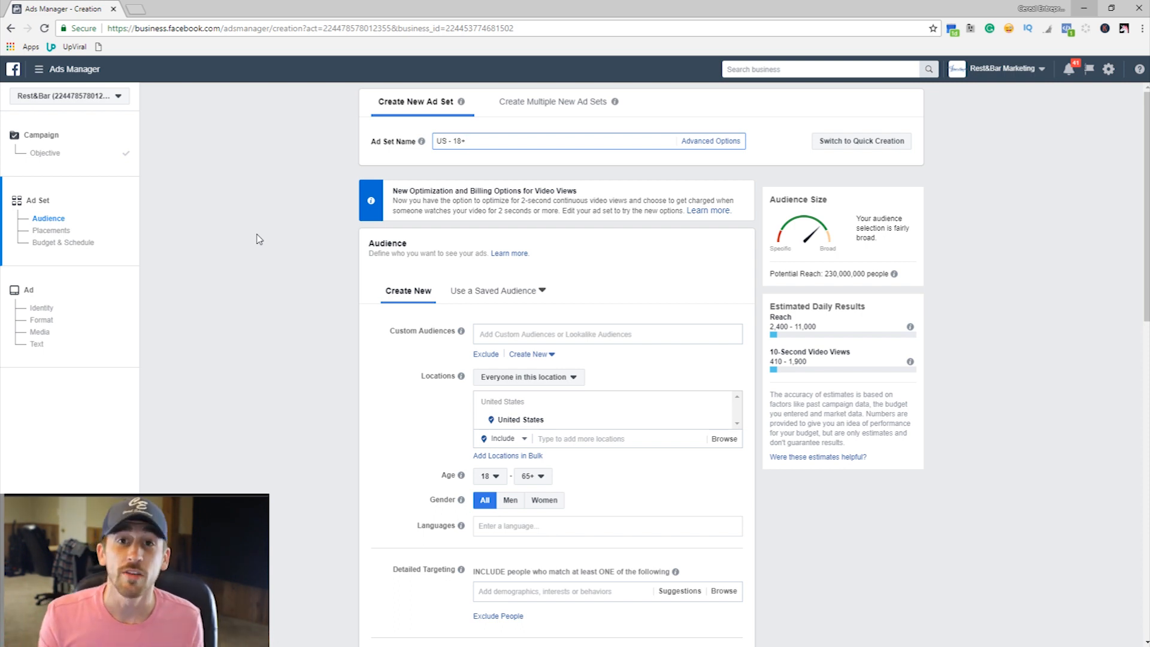
# Step: Look over the ad set's audience options, including the detailed targeting field and the list of saved audiences
pyautogui.scroll(-11, 626, 389)
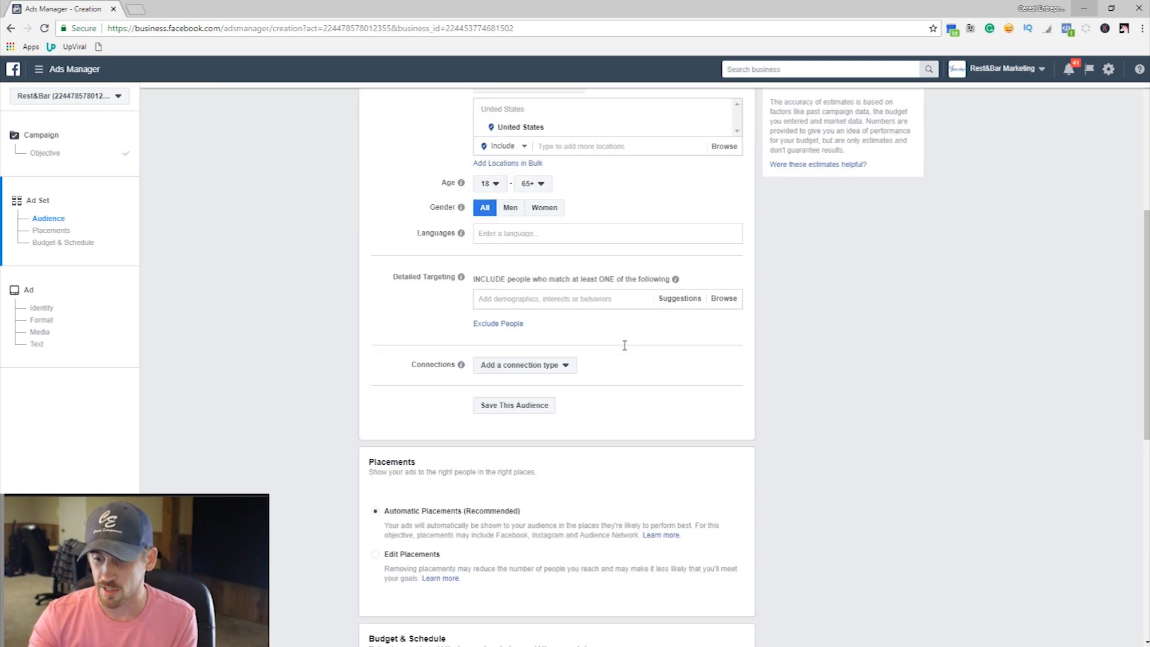
pyautogui.scroll(1, 521, 238)
pyautogui.scroll(8, 520, 238)
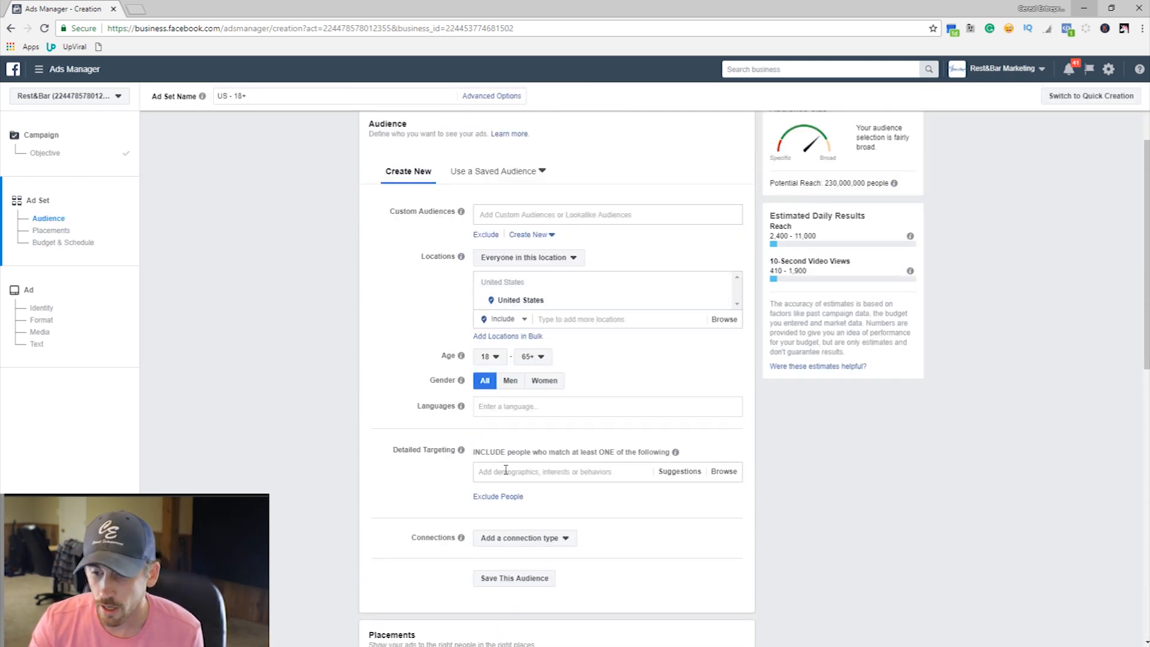
pyautogui.click(508, 470)
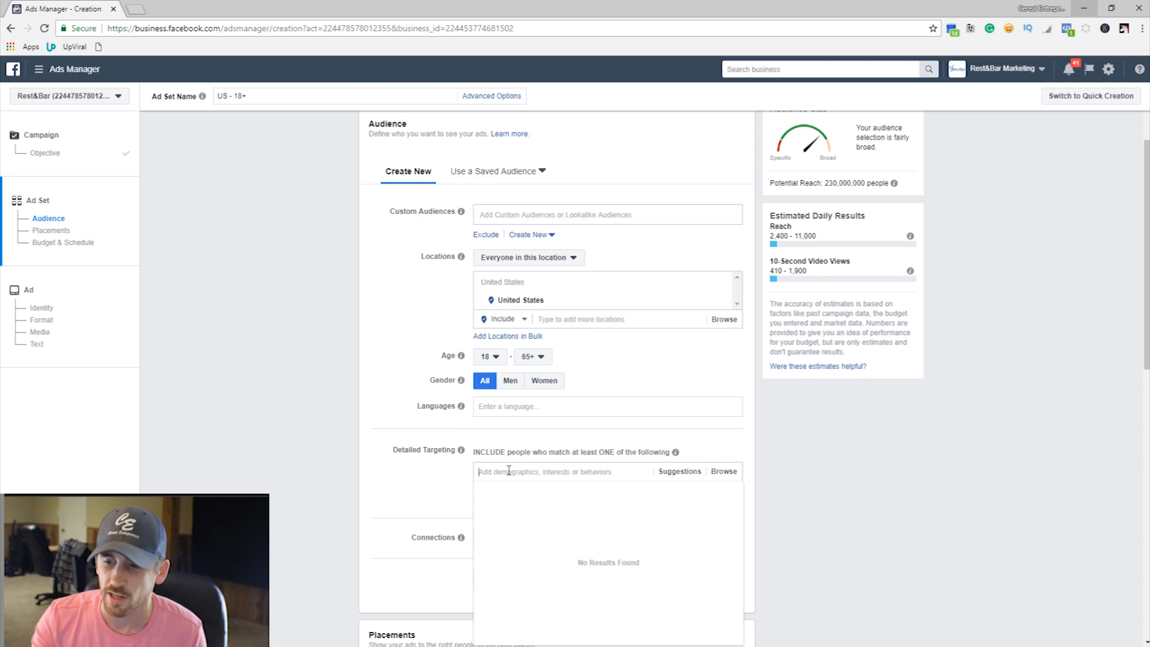
pyautogui.scroll(2, 497, 234)
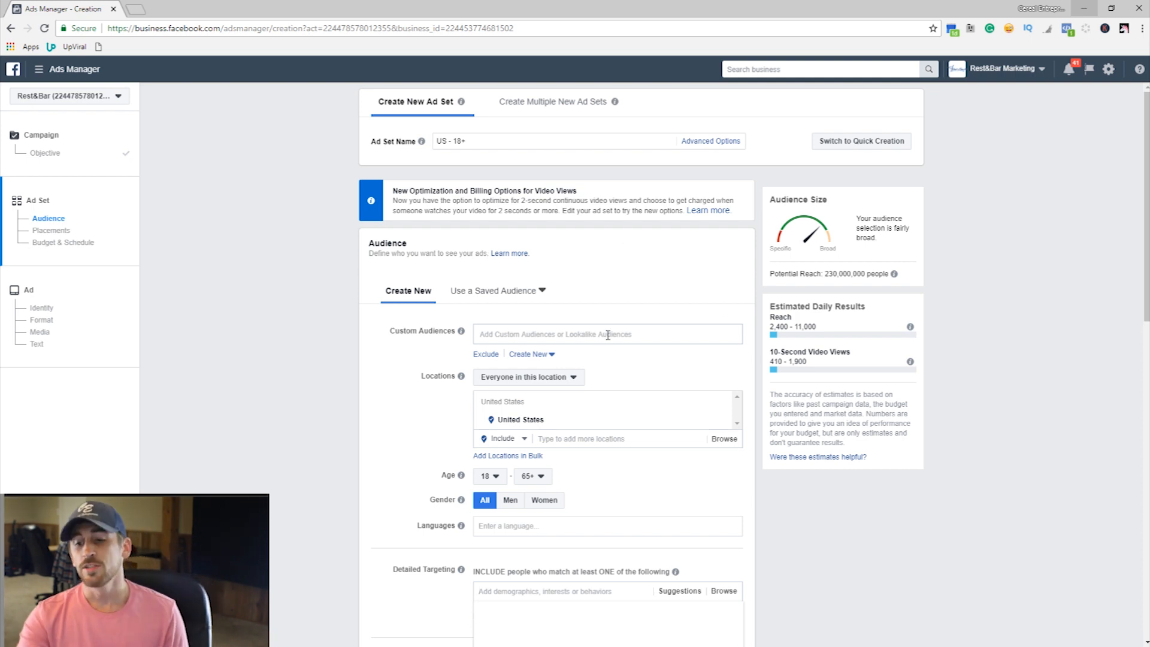
pyautogui.click(527, 301)
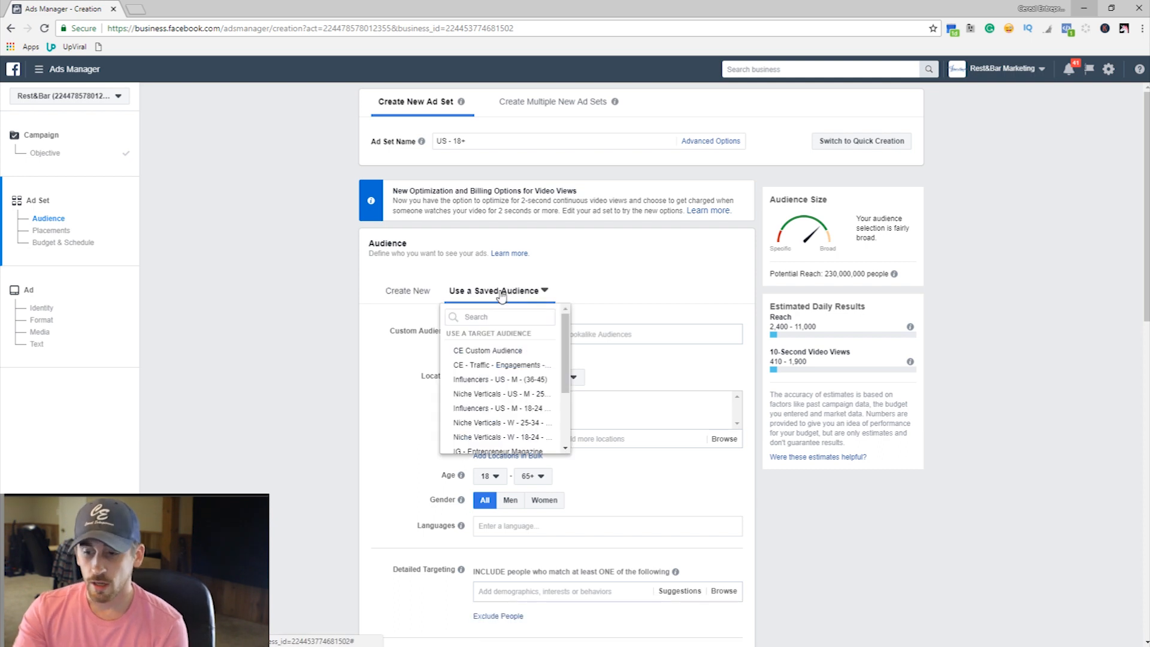
pyautogui.click(613, 305)
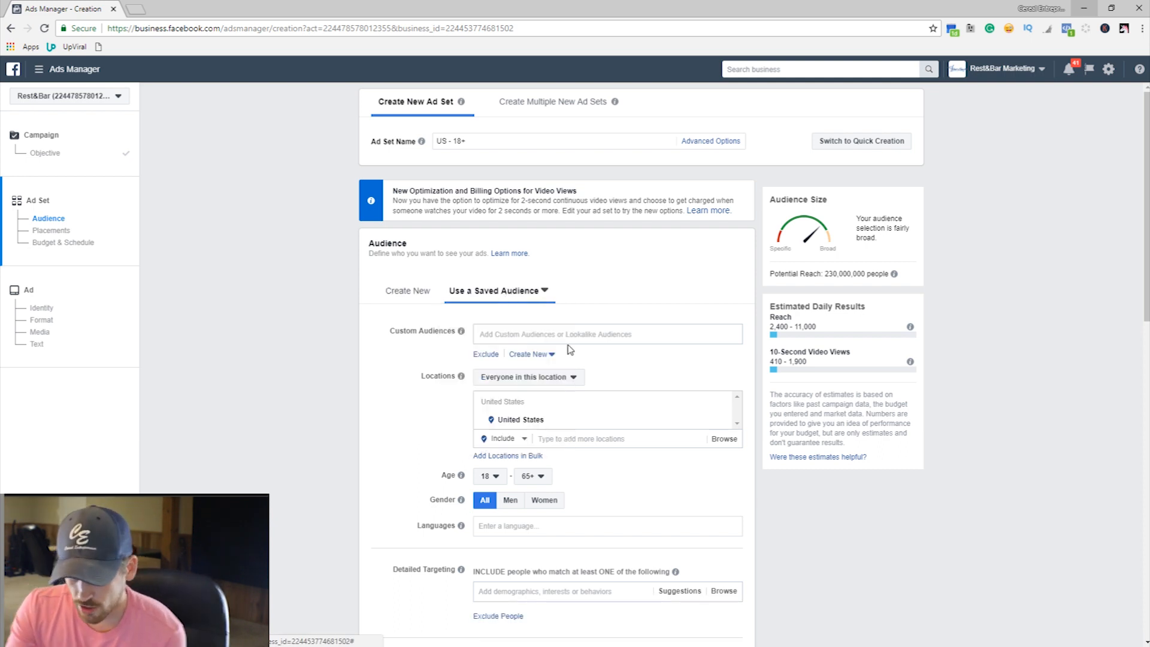
# Step: Find the lookalike audiences with "look" and add "Lookalike (US, 1%) - Email List ALL" to the ad set's custom audiences
pyautogui.click(563, 338)
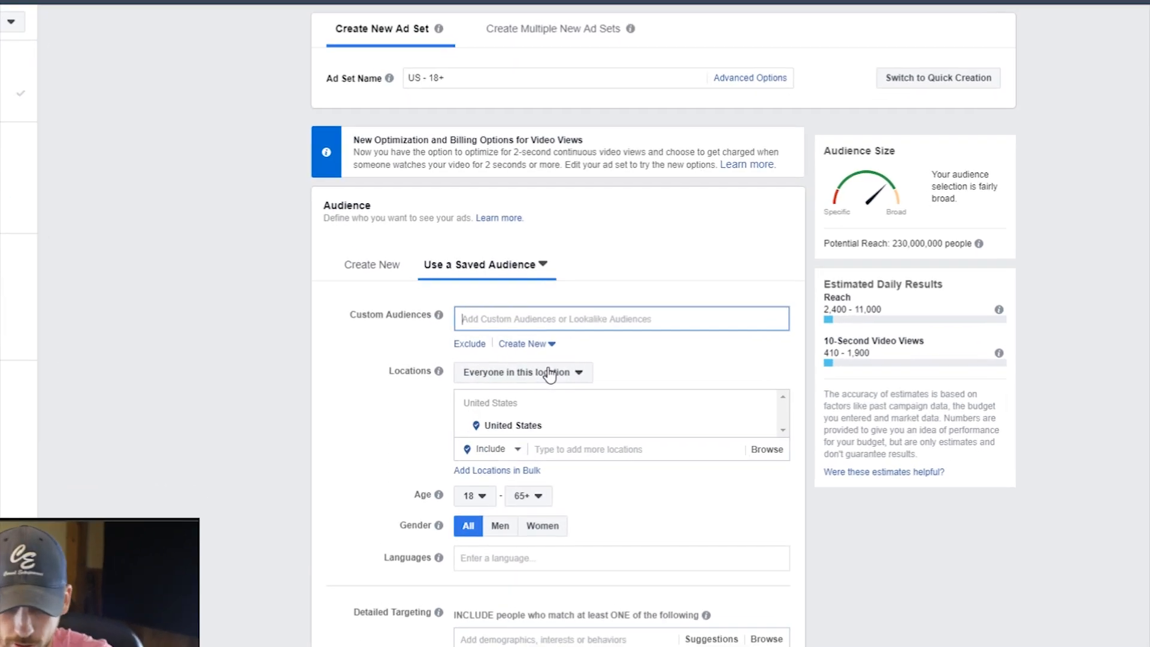
pyautogui.write('look')
pyautogui.click(517, 331)
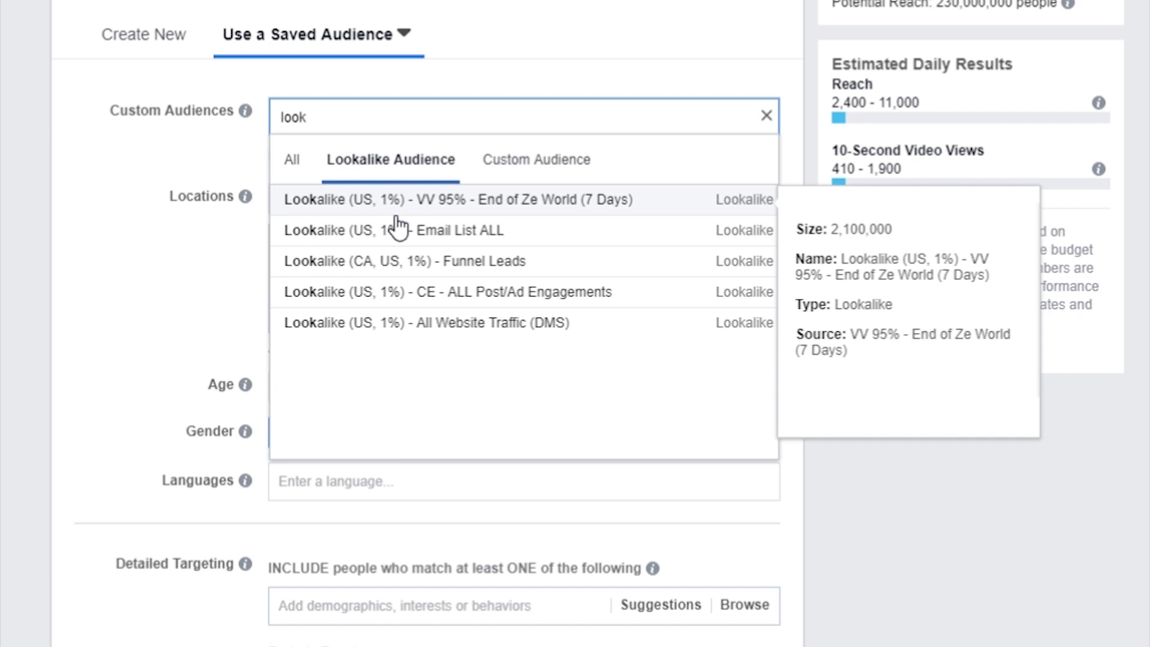
pyautogui.click(360, 244)
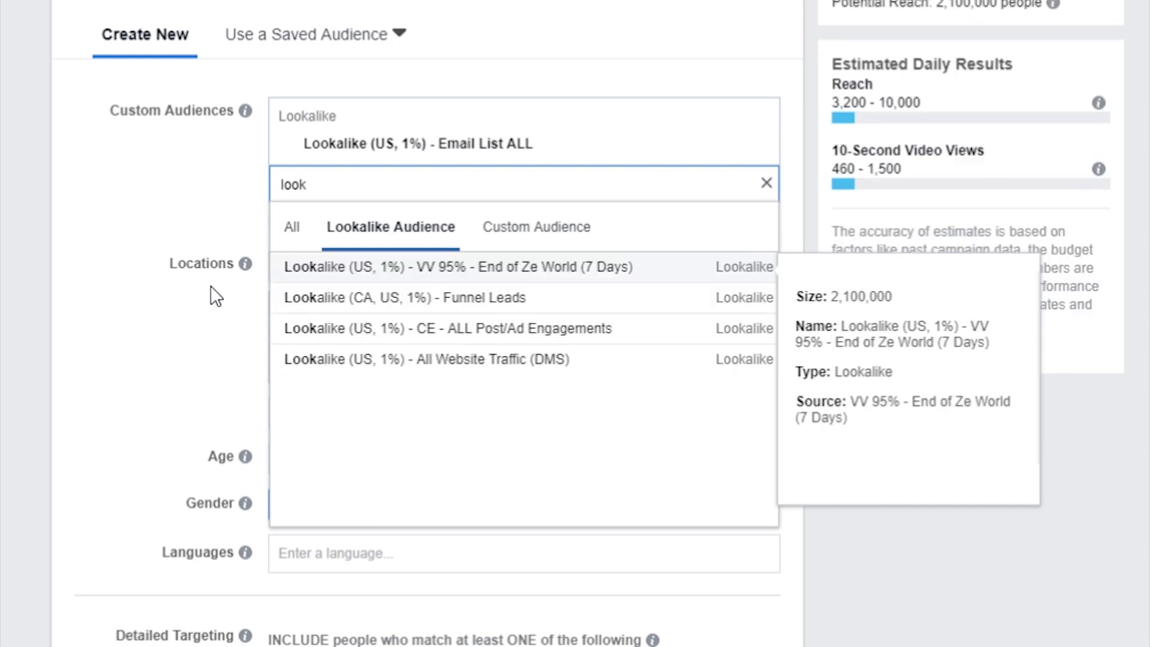
pyautogui.click(767, 183)
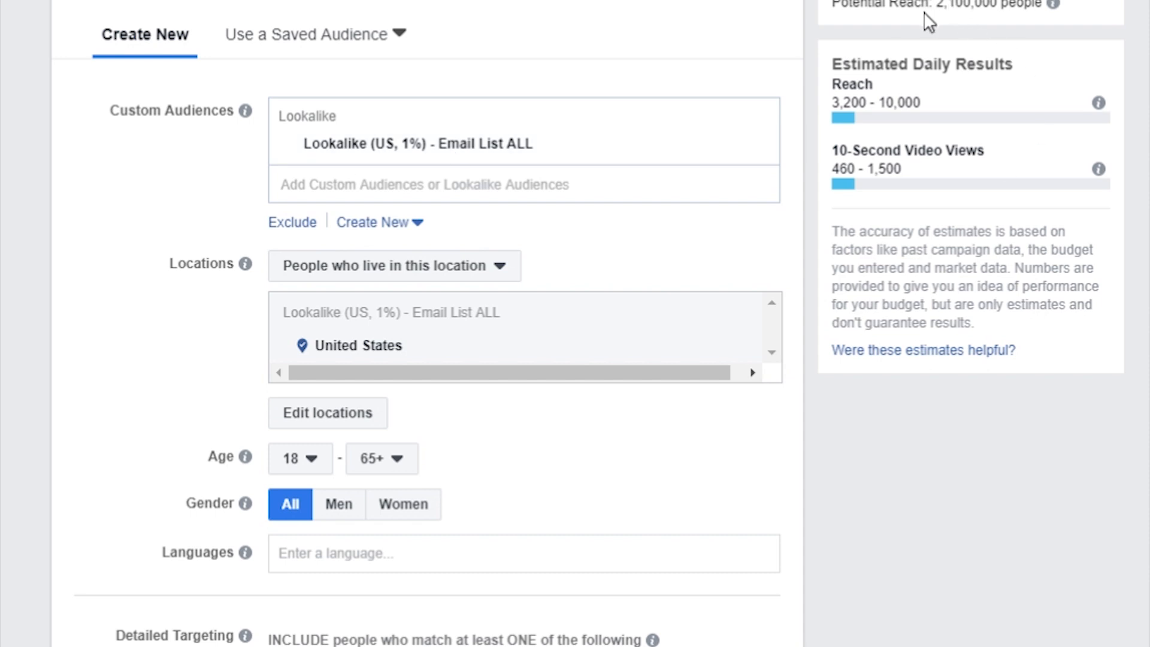
# Step: Set the audience's age range to 22–44
pyautogui.scroll(-5, 542, 279)
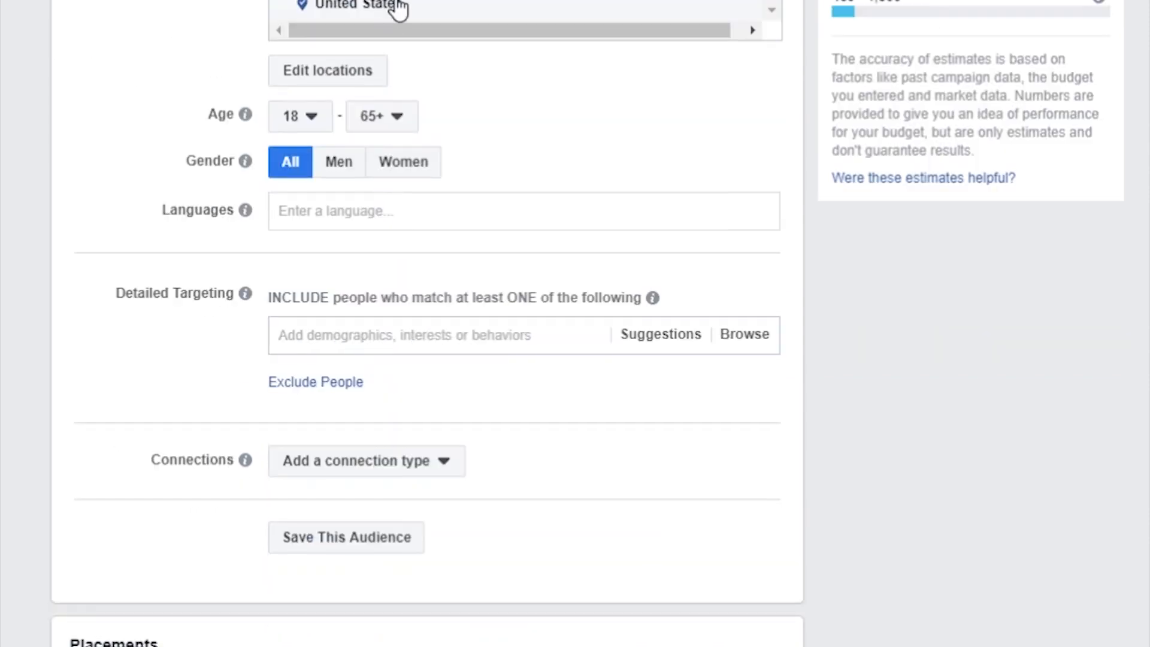
pyautogui.click(374, 117)
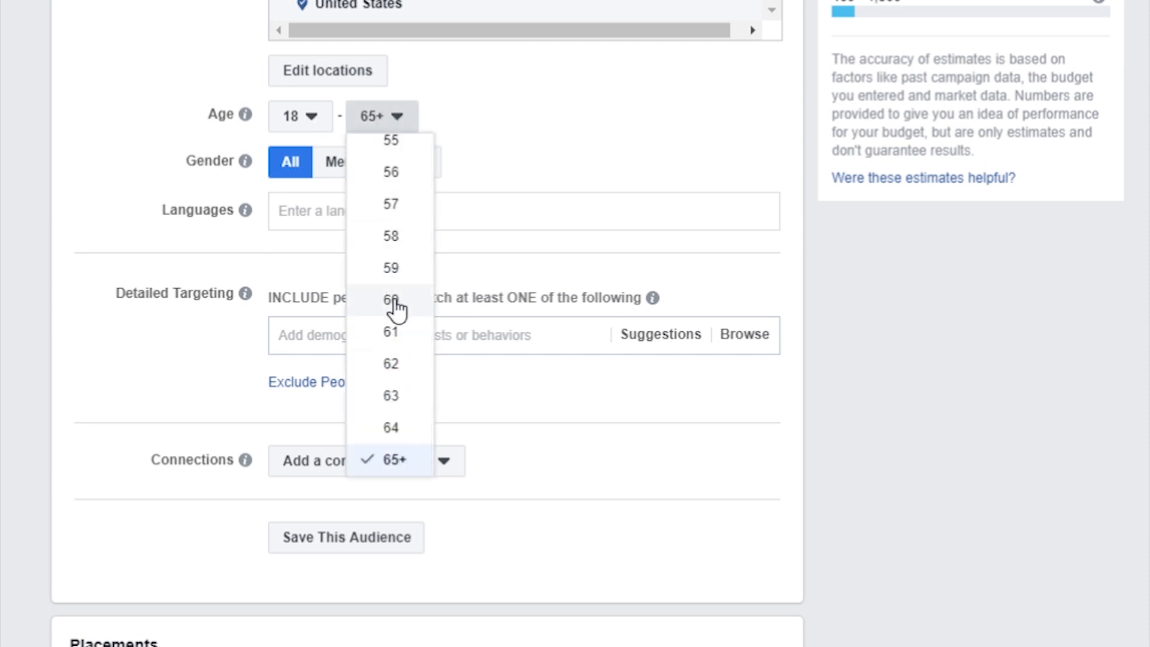
pyautogui.scroll(3, 394, 239)
pyautogui.scroll(5, 396, 310)
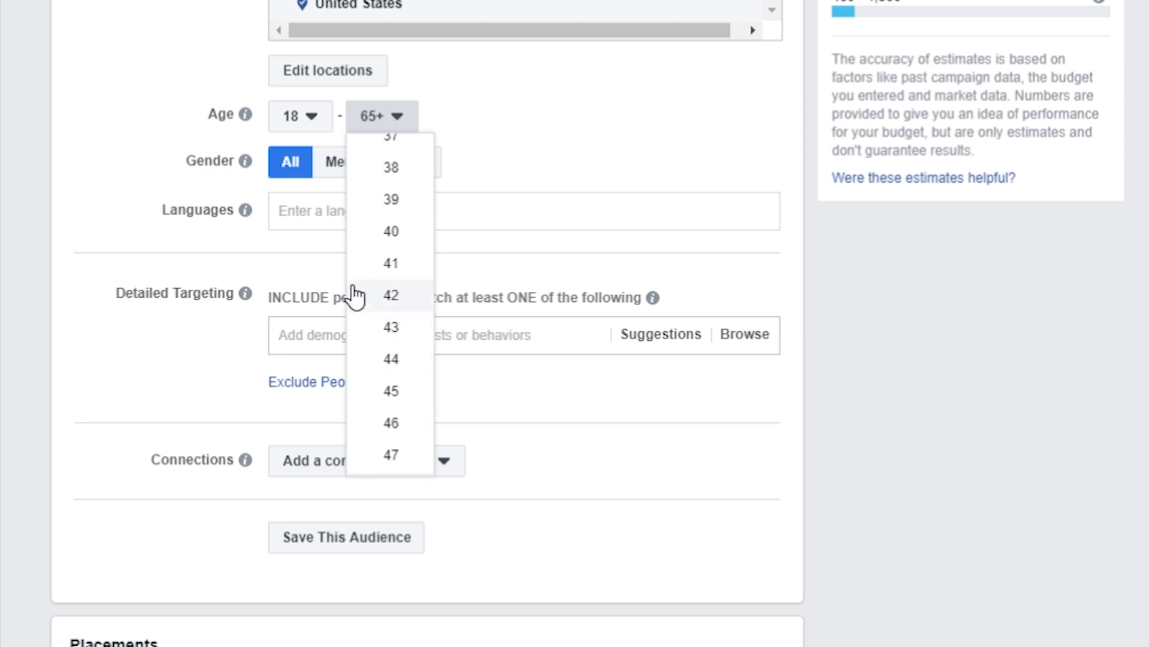
pyautogui.scroll(3, 357, 267)
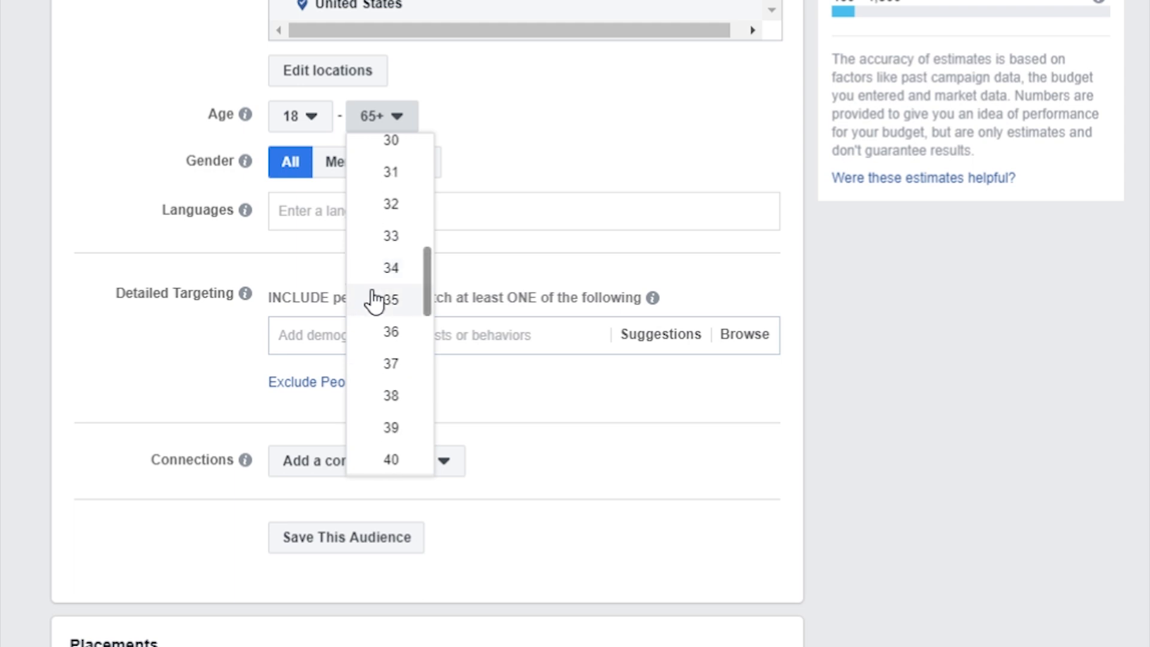
pyautogui.scroll(-2, 375, 300)
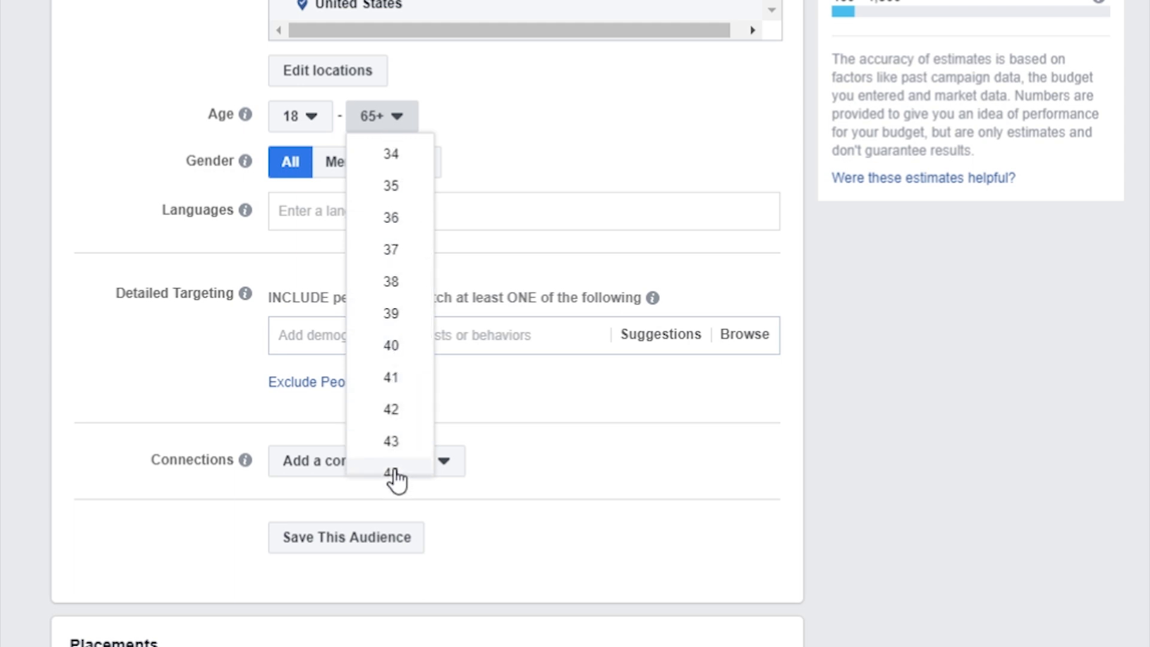
pyautogui.click(346, 474)
pyautogui.click(305, 118)
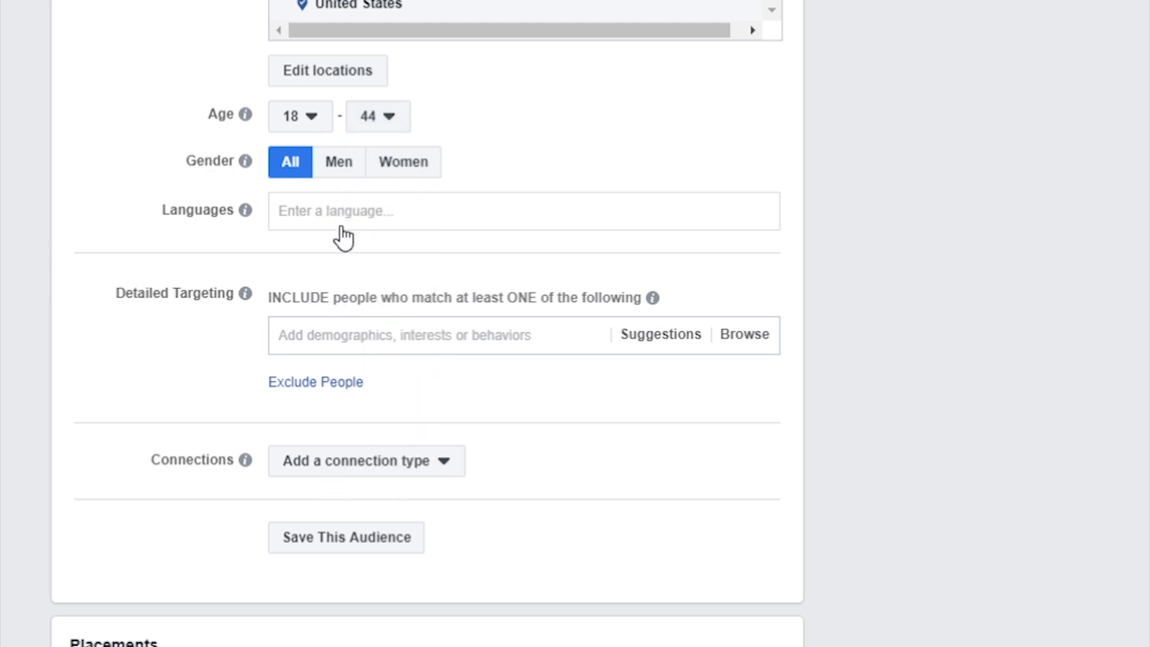
pyautogui.scroll(-2, 303, 347)
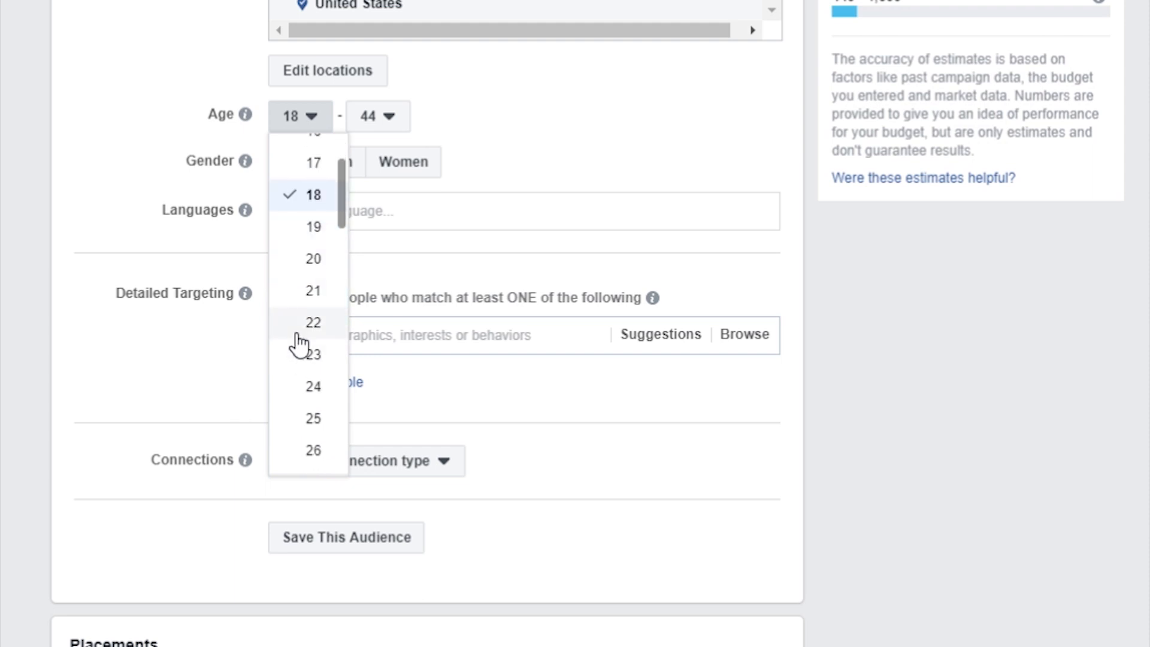
pyautogui.click(309, 333)
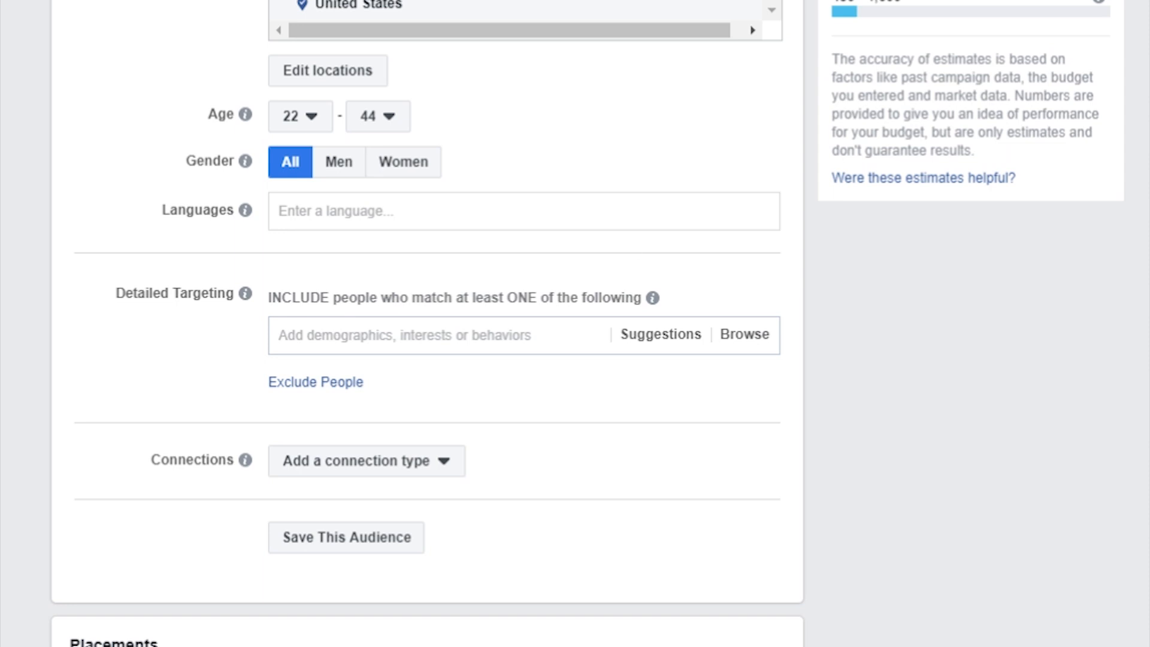
# Step: Limit the audience's gender to Men and check the potential reach estimate
pyautogui.scroll(2, 648, 21)
pyautogui.scroll(-3, 603, 92)
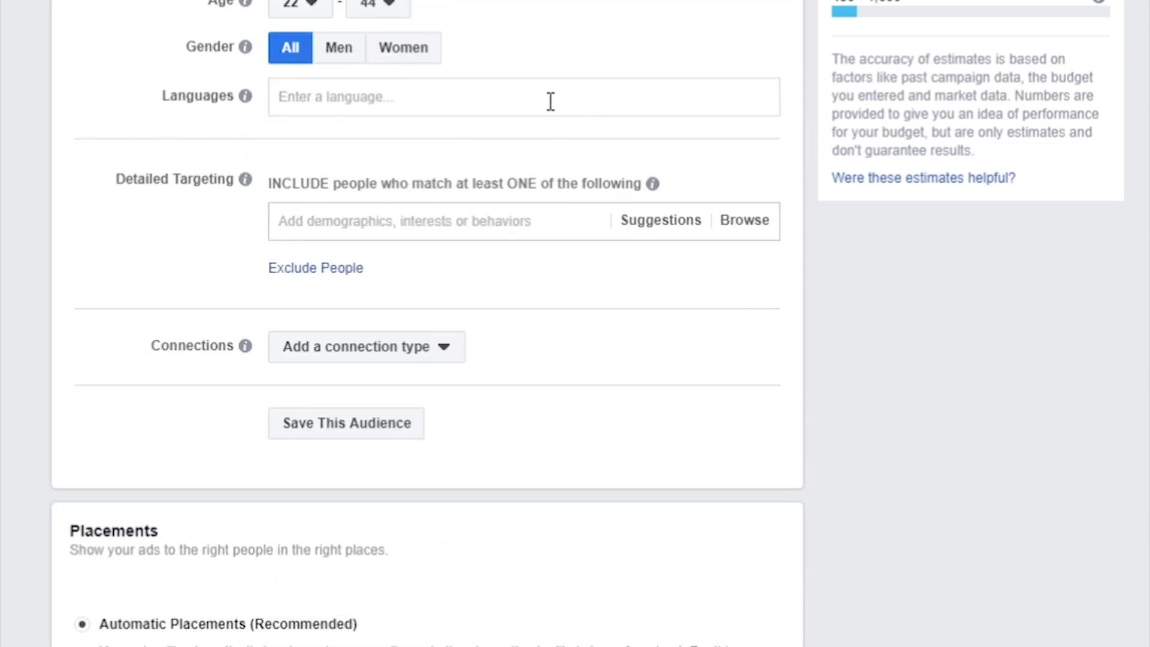
pyautogui.click(333, 49)
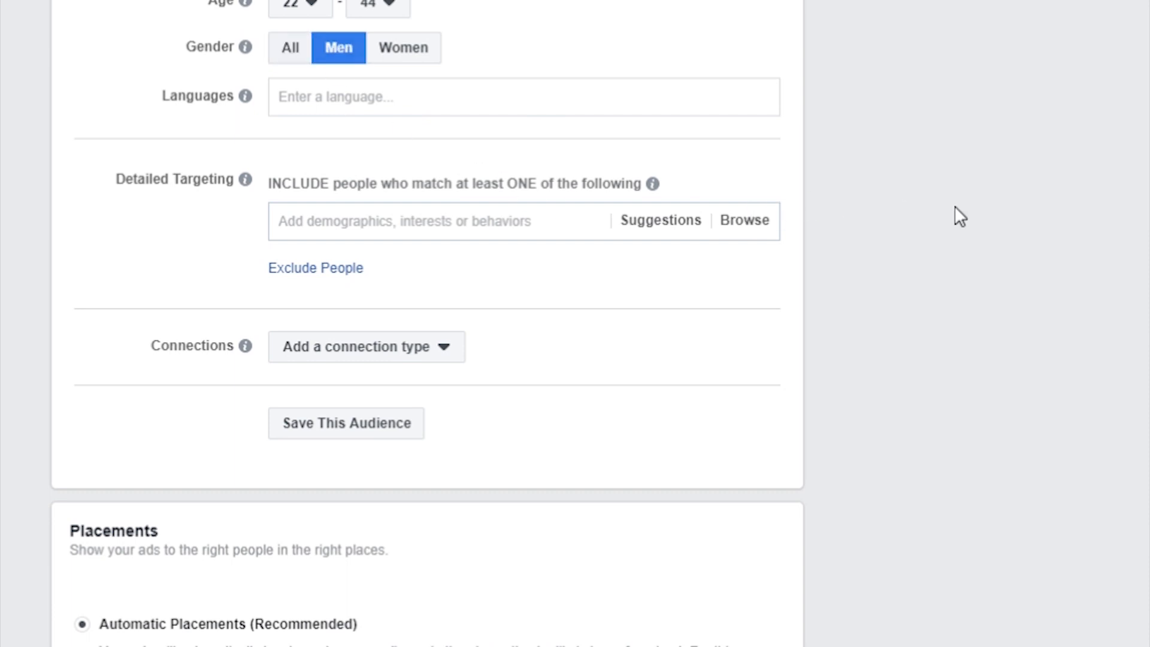
pyautogui.scroll(3, 959, 222)
pyautogui.scroll(2, 959, 220)
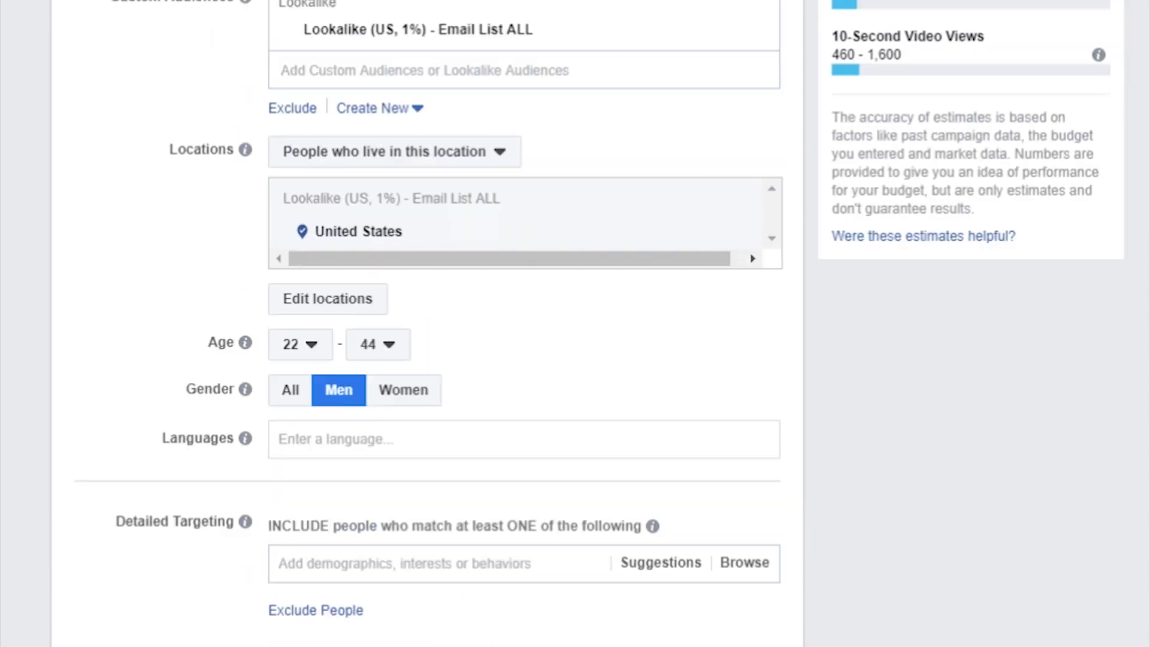
pyautogui.moveTo(890, 1); pyautogui.dragTo(935, 2)
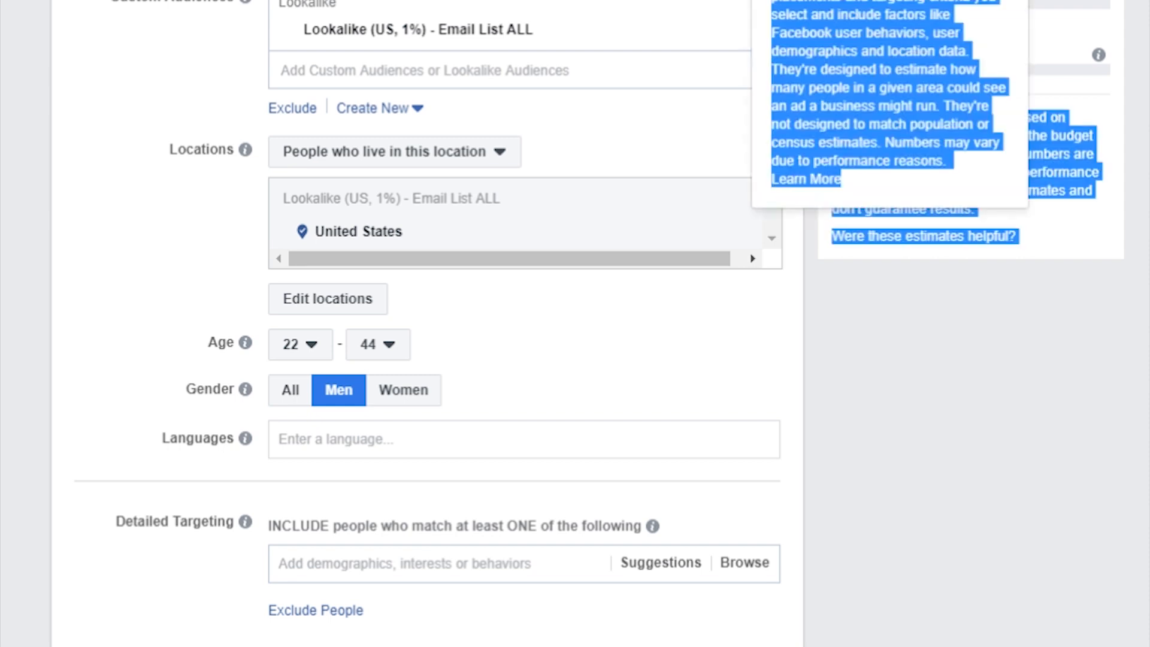
pyautogui.click(935, 1)
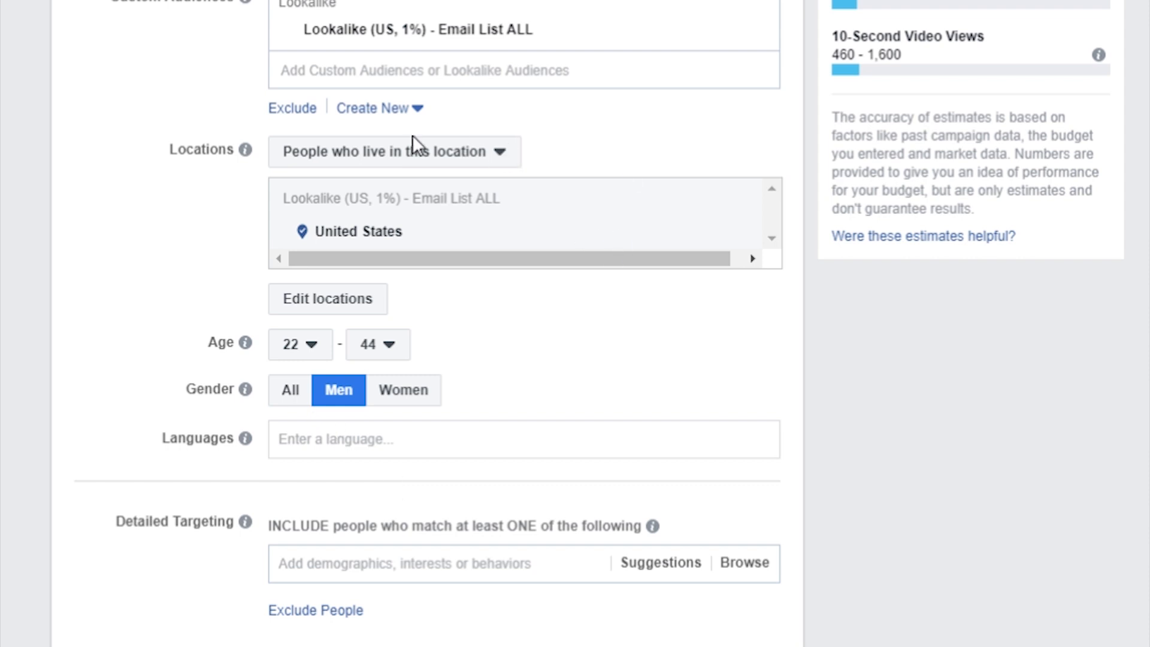
# Step: Add the interest "Social media marketing" to the audience's detailed targeting
pyautogui.scroll(-2, 213, 172)
pyautogui.scroll(-5, 209, 167)
pyautogui.click(351, 108)
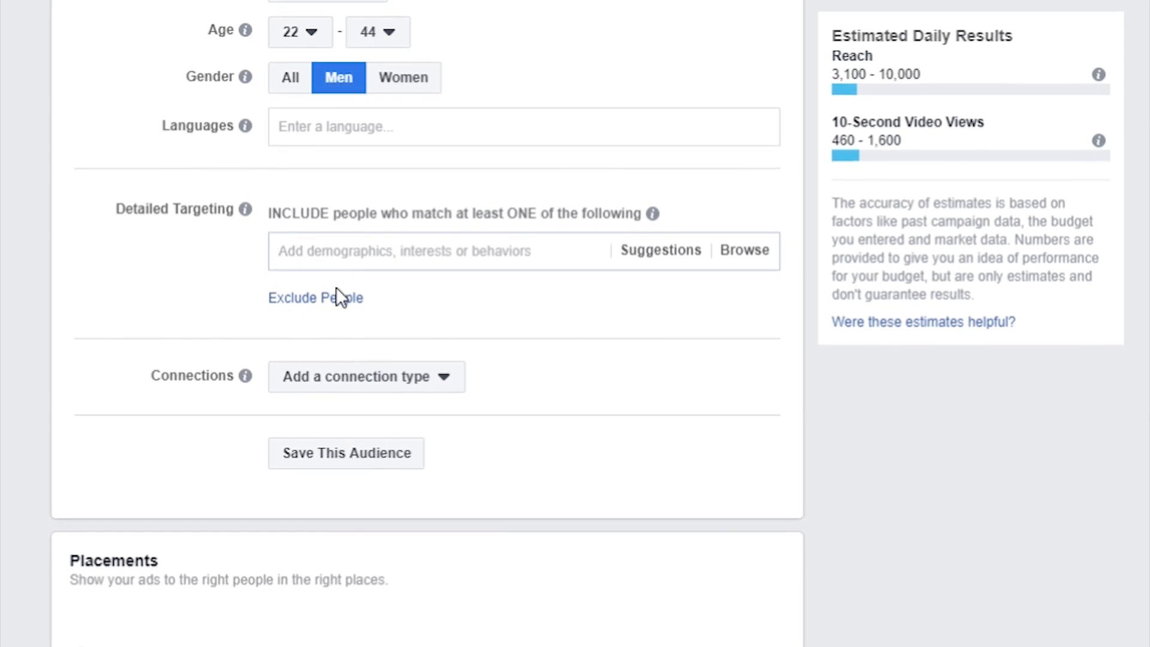
pyautogui.write('social media marketing')
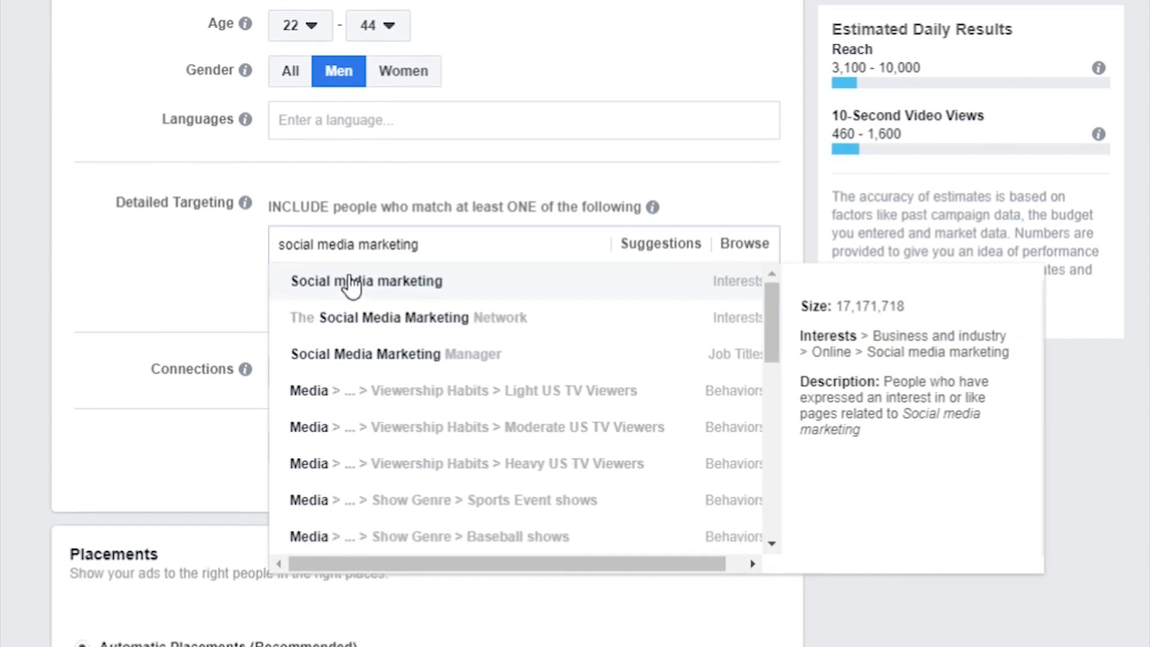
pyautogui.click(348, 288)
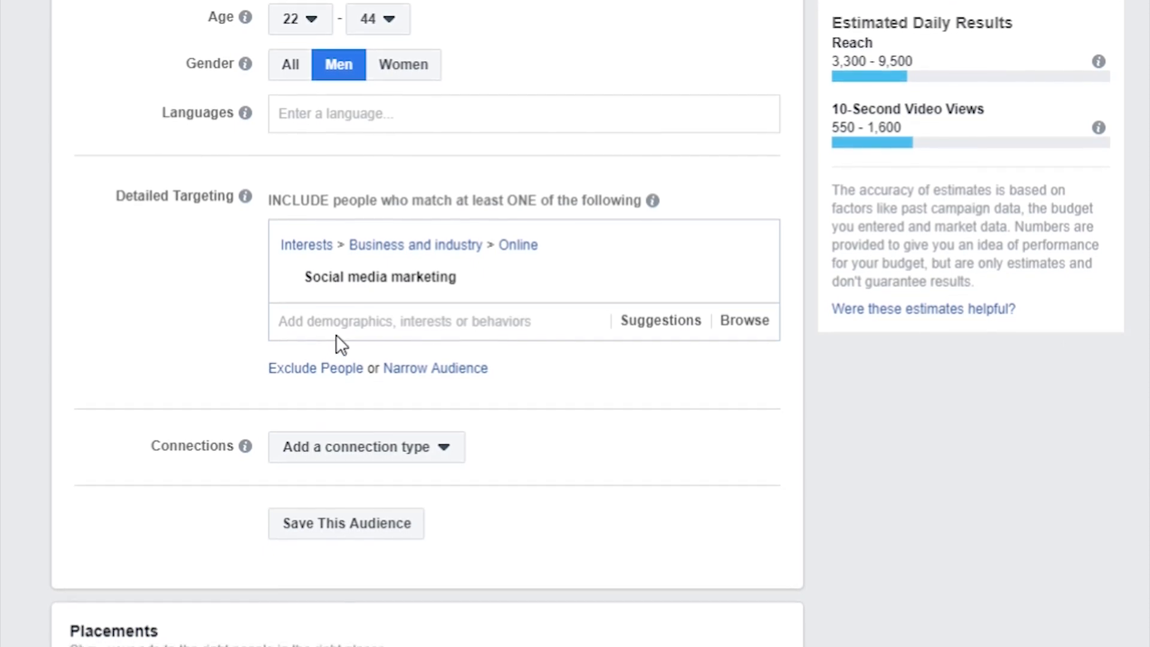
# Step: Remove the "Social media marketing" interest from detailed targeting and leave the targeting field empty
pyautogui.moveTo(667, 278)
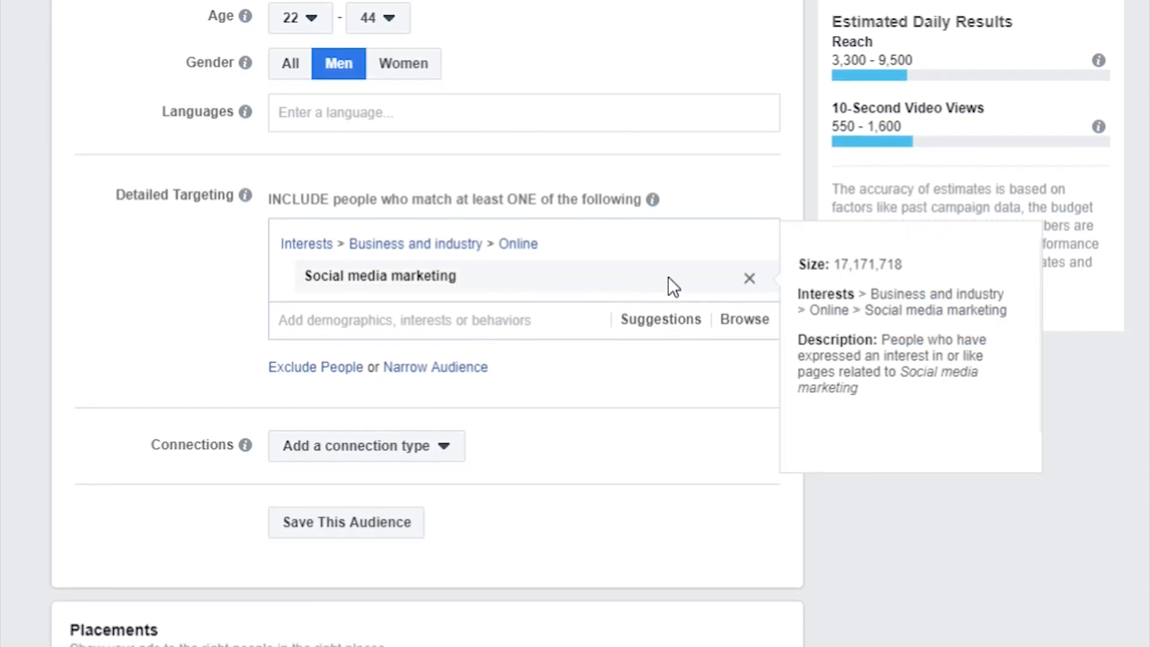
pyautogui.click(751, 279)
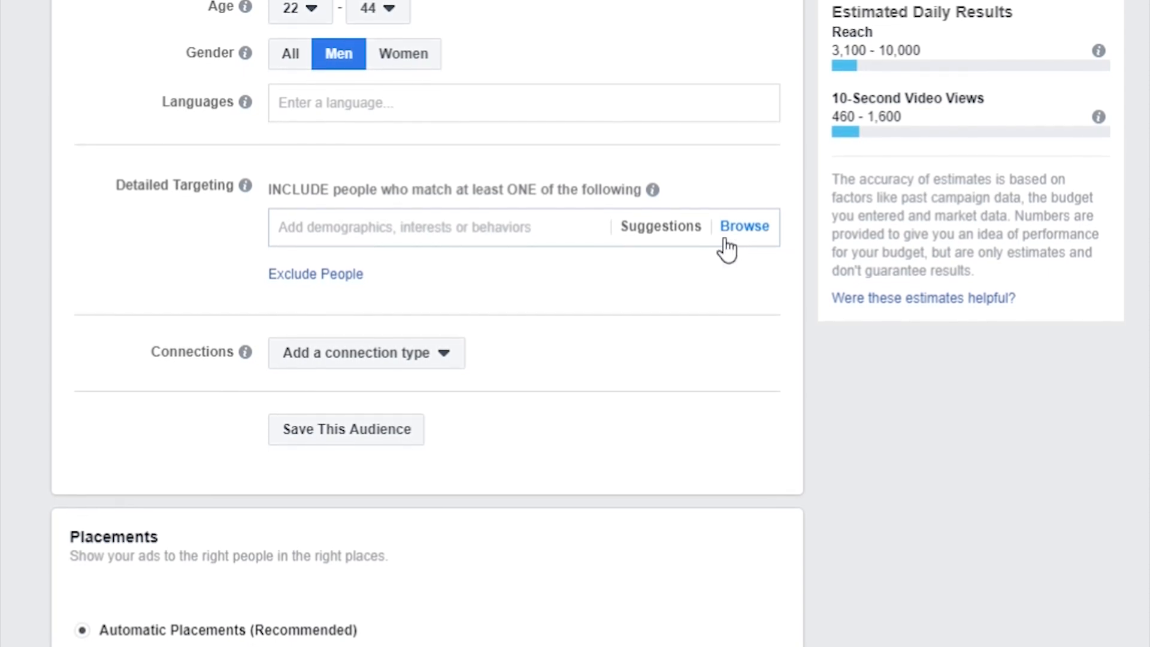
pyautogui.click(470, 225)
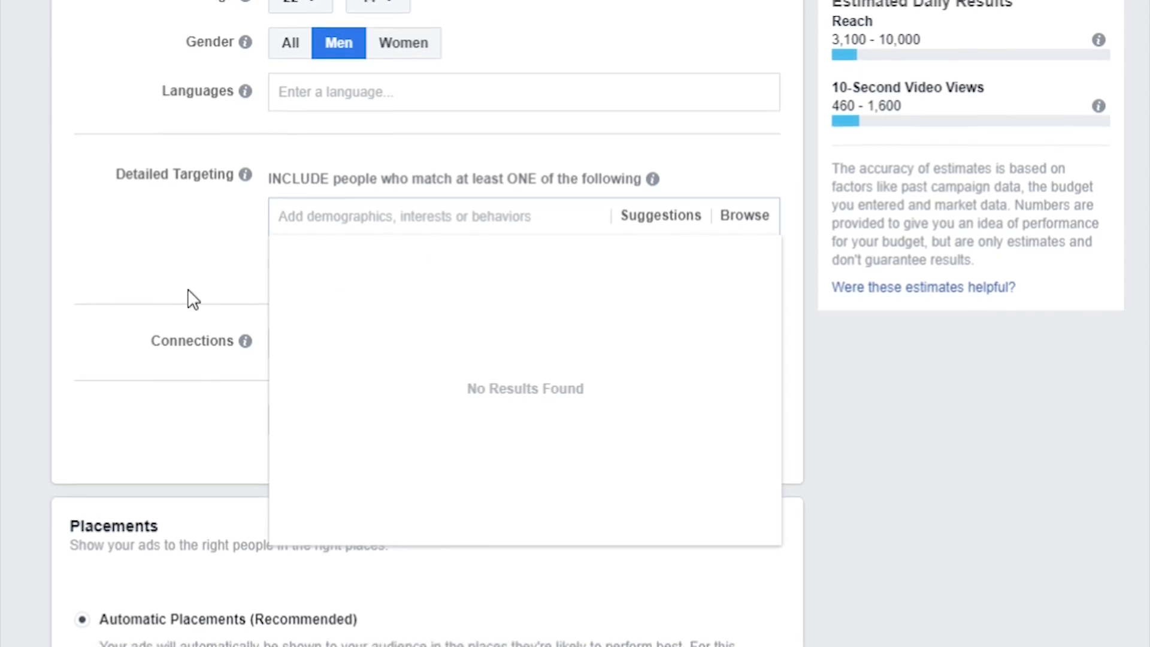
pyautogui.click(34, 312)
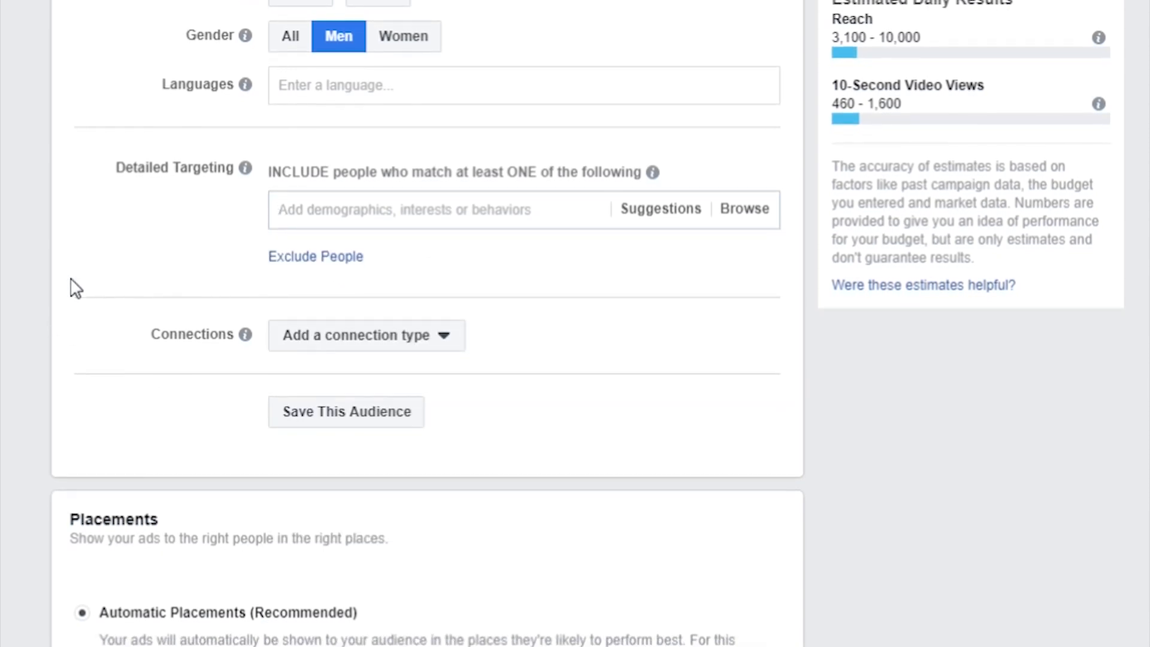
# Step: Switch the ad set from automatic placements to Edit Placements and exclude the whole Instagram platform
pyautogui.scroll(-9, 36, 300)
pyautogui.scroll(6, 213, 65)
pyautogui.scroll(10, 211, 63)
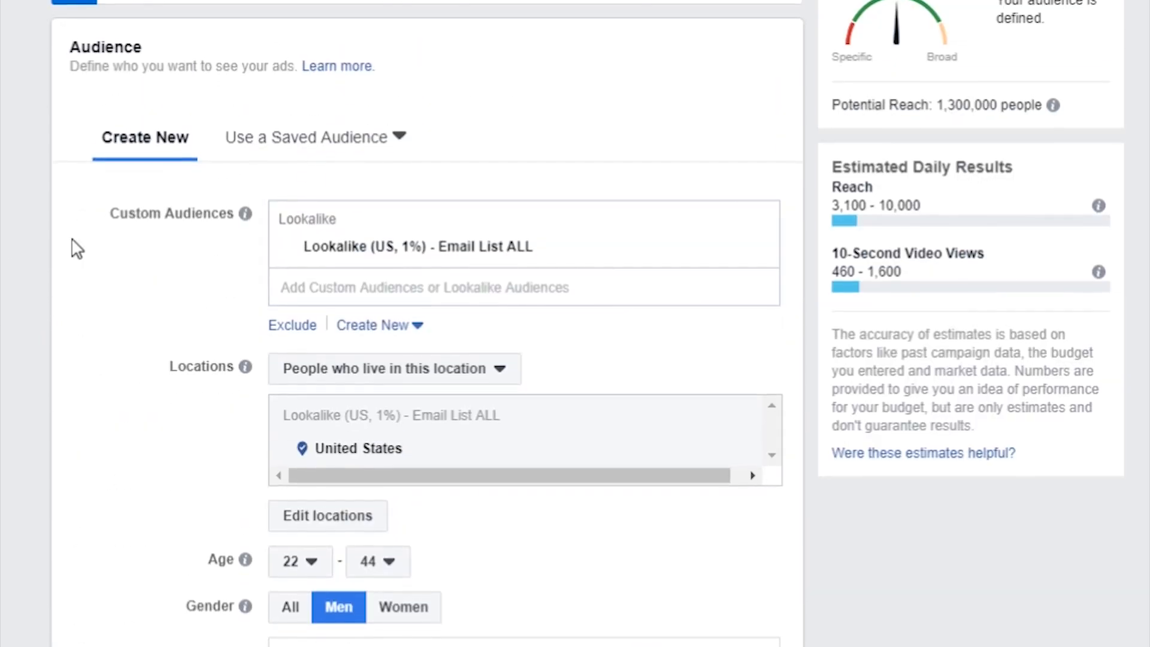
pyautogui.scroll(-6, 365, 118)
pyautogui.scroll(-3, 336, 416)
pyautogui.scroll(-8, 336, 416)
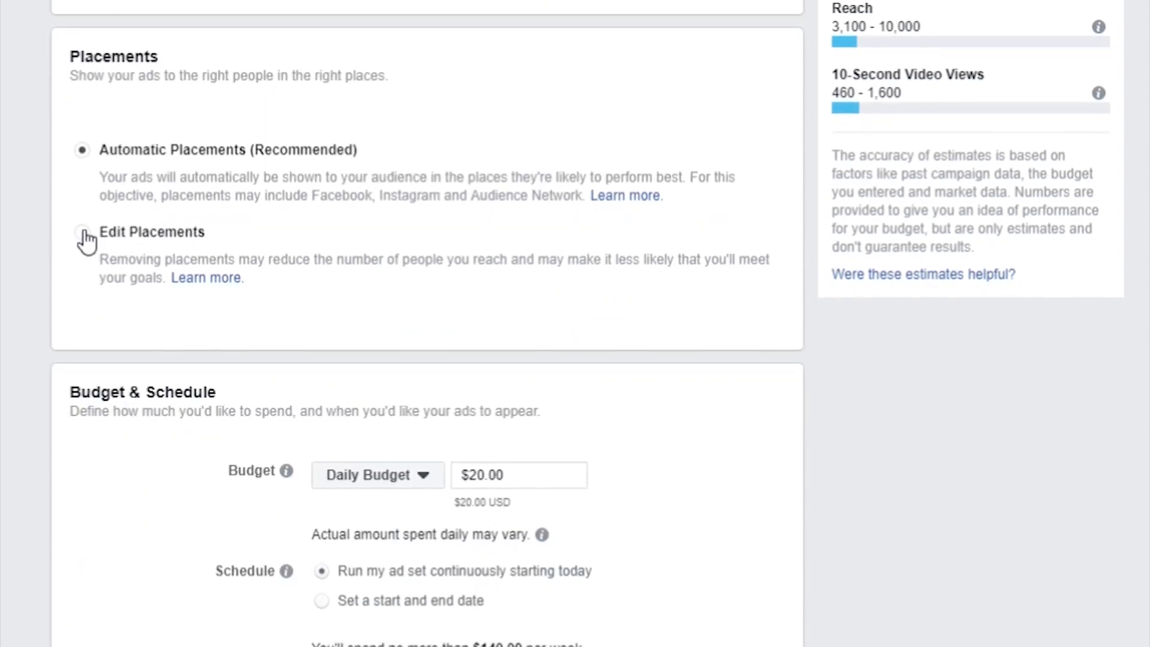
pyautogui.click(84, 233)
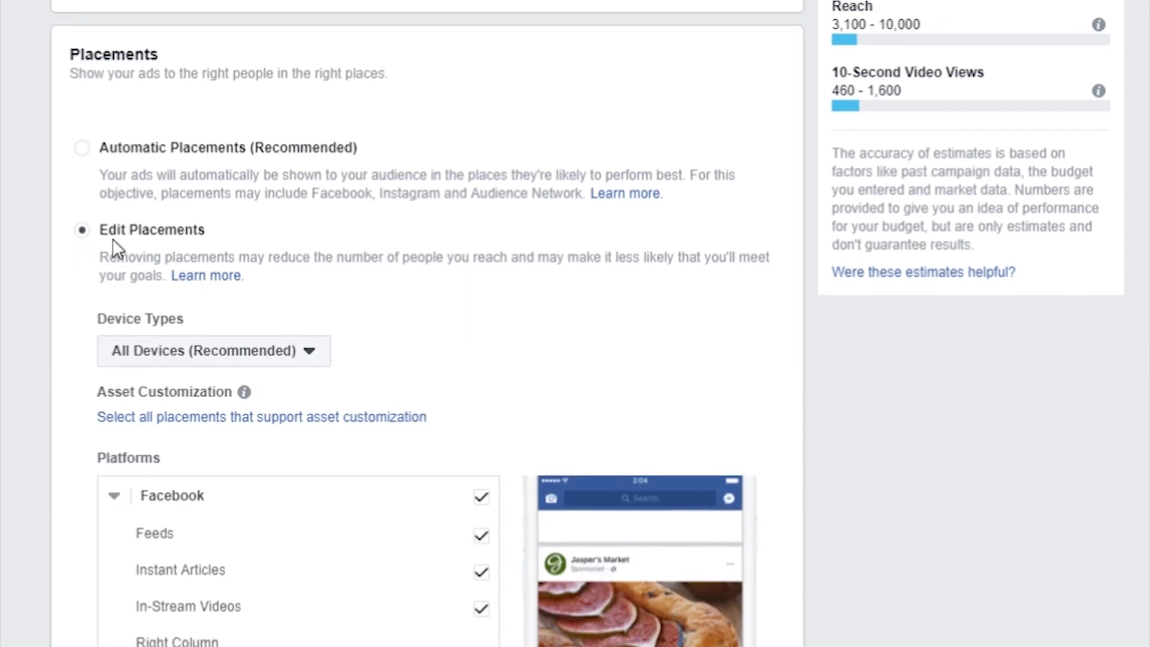
pyautogui.scroll(-8, 283, 326)
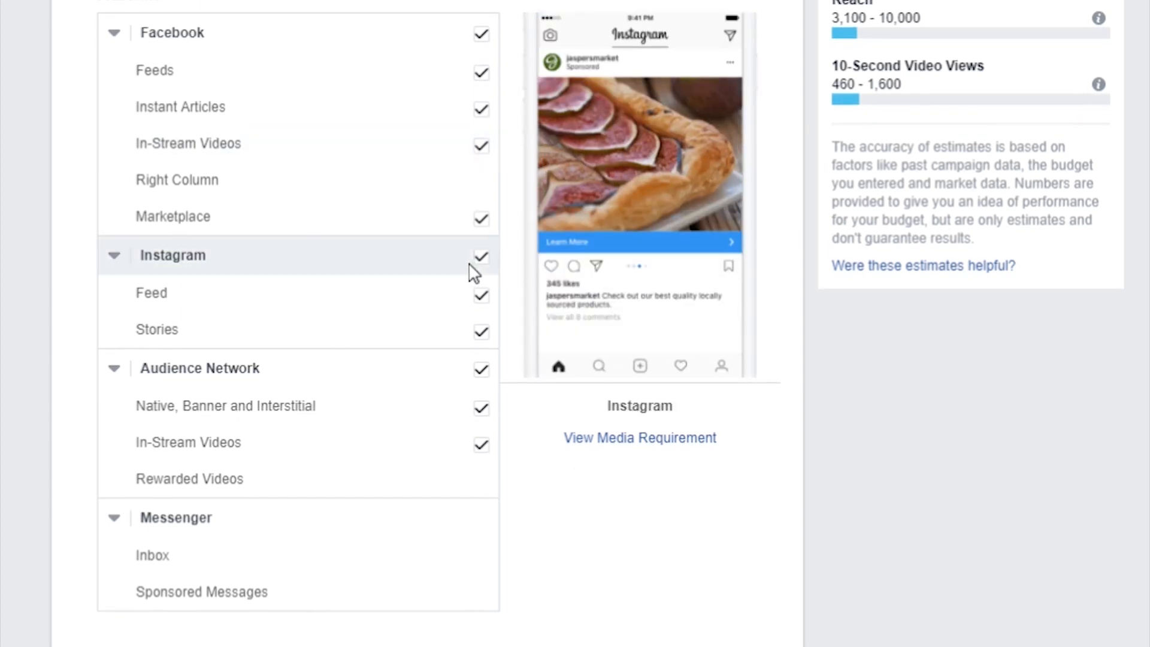
pyautogui.click(479, 257)
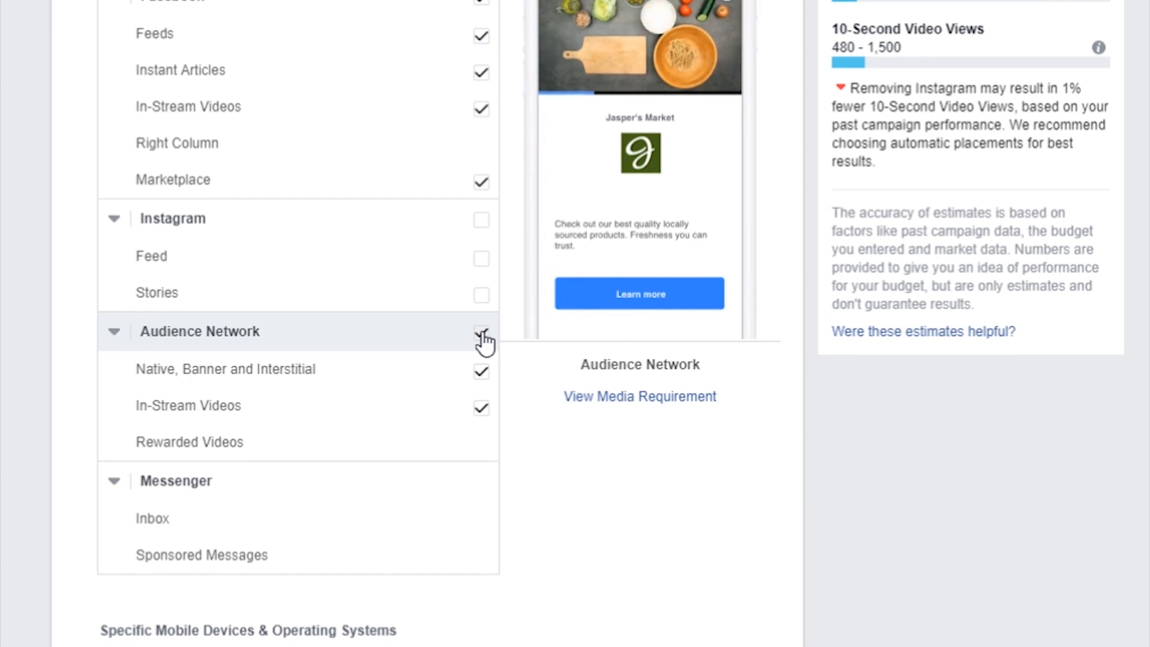
# Step: Exclude the Audience Network platform plus Facebook's Marketplace, In-Stream Videos and Instant Articles placements
pyautogui.click(481, 334)
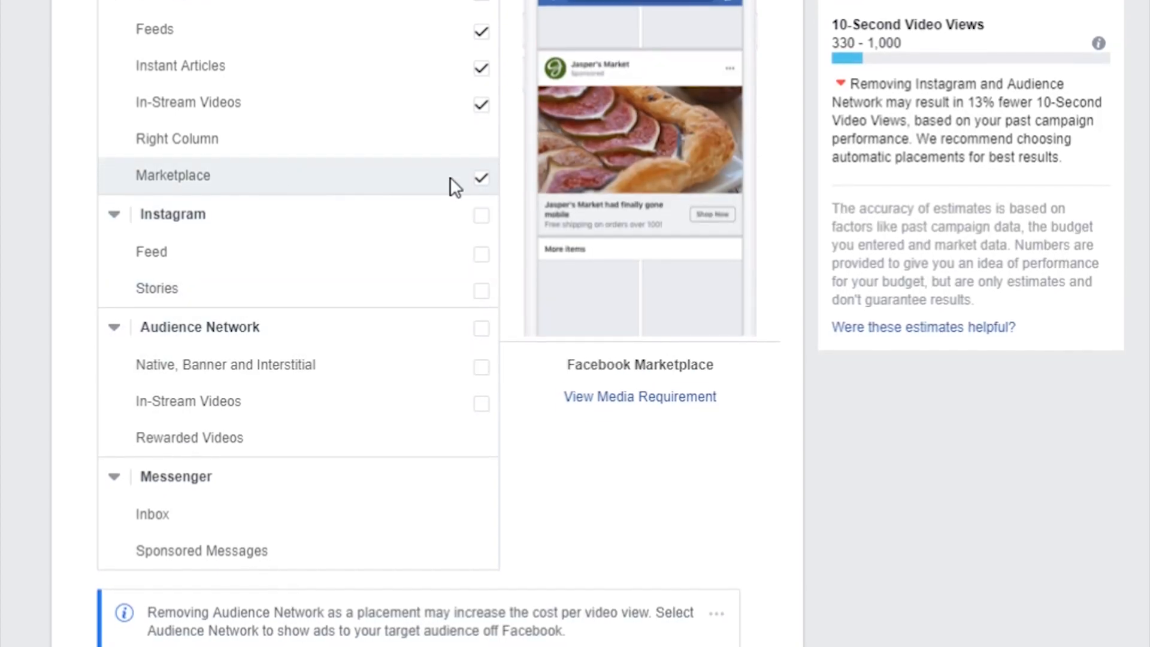
pyautogui.click(483, 179)
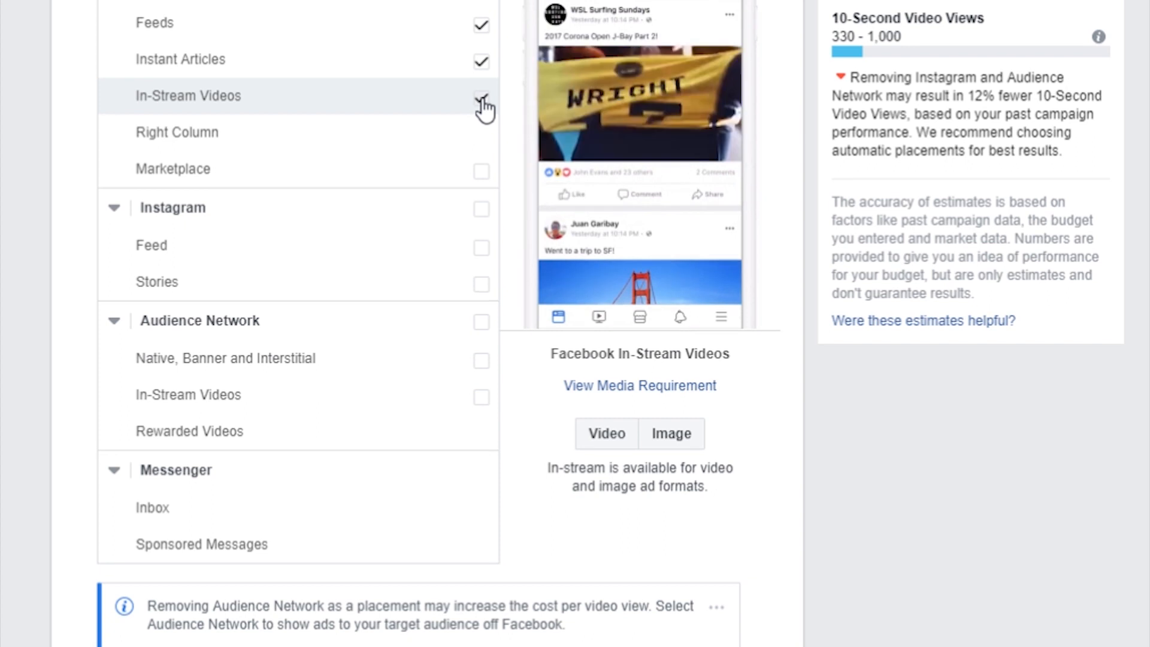
pyautogui.click(482, 102)
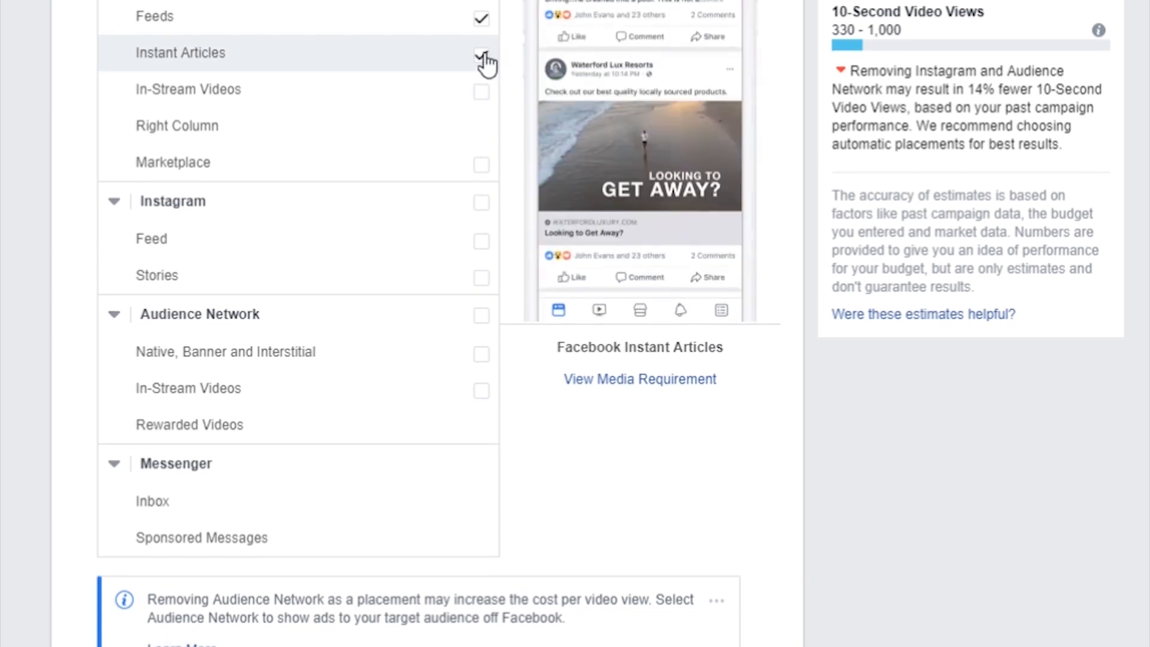
pyautogui.click(482, 56)
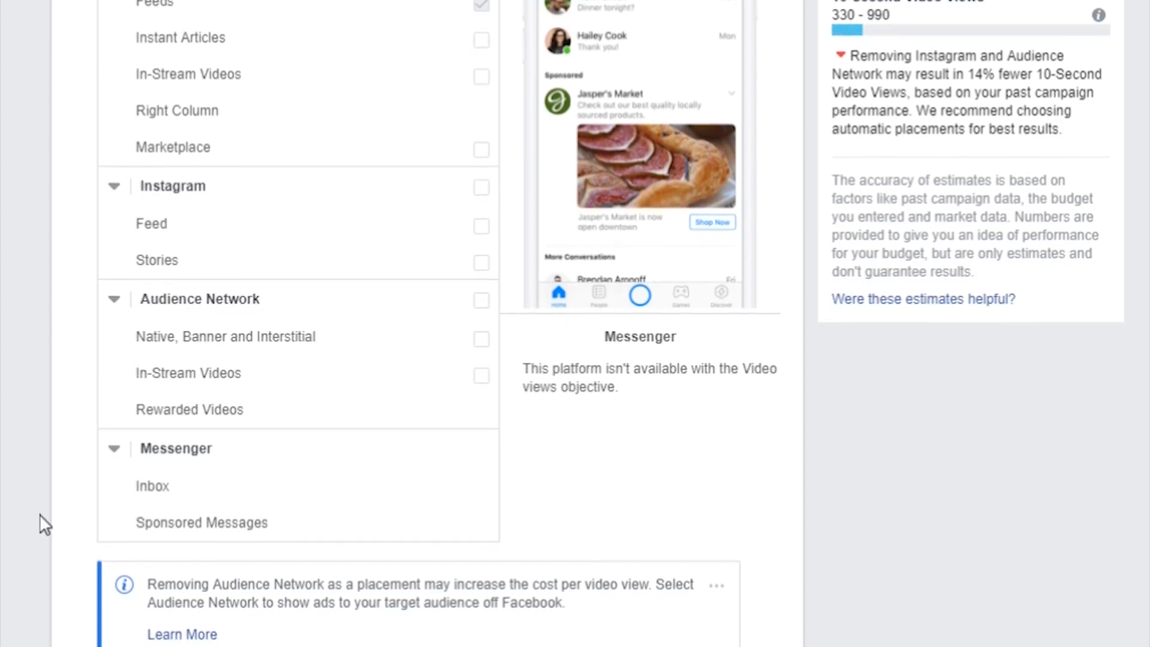
# Step: Review the remaining placements, the available mobile device choices and the Exclude Content and Publishers settings
pyautogui.scroll(-3, 18, 485)
pyautogui.scroll(4, 2, 437)
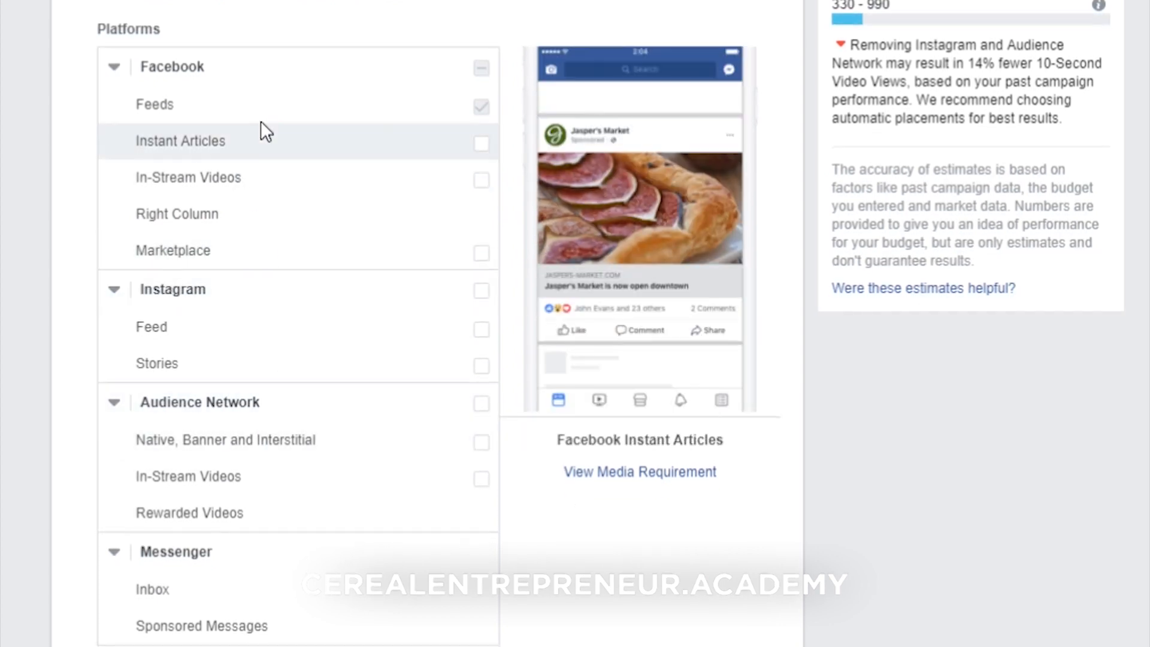
pyautogui.scroll(-12, 371, 114)
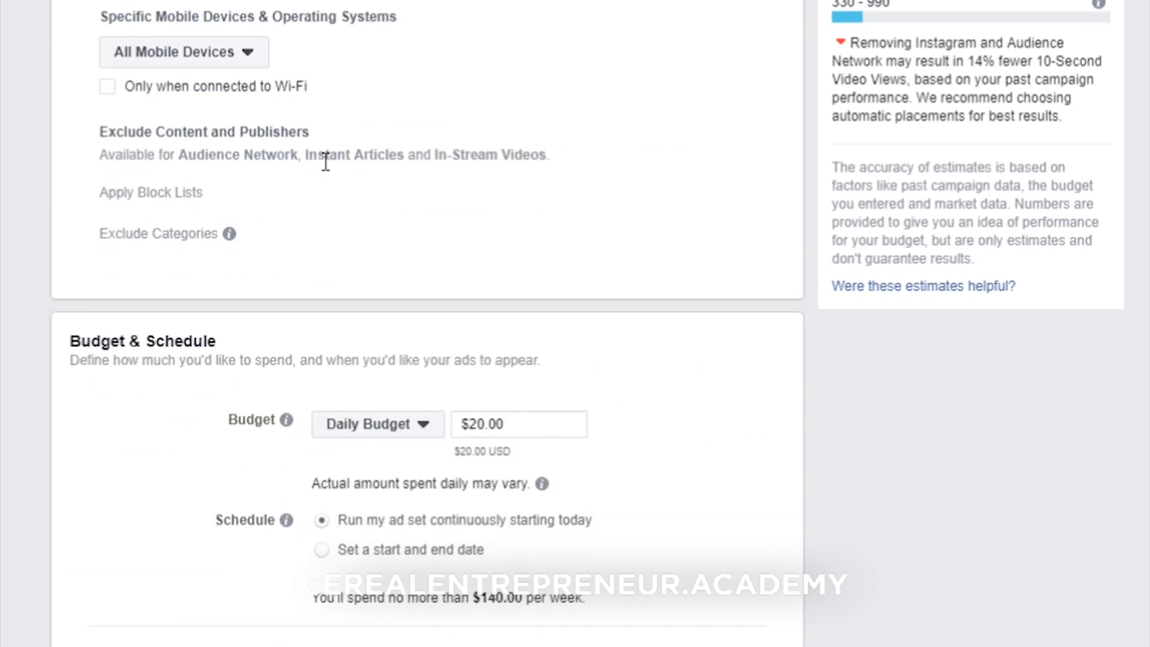
pyautogui.scroll(4, 324, 180)
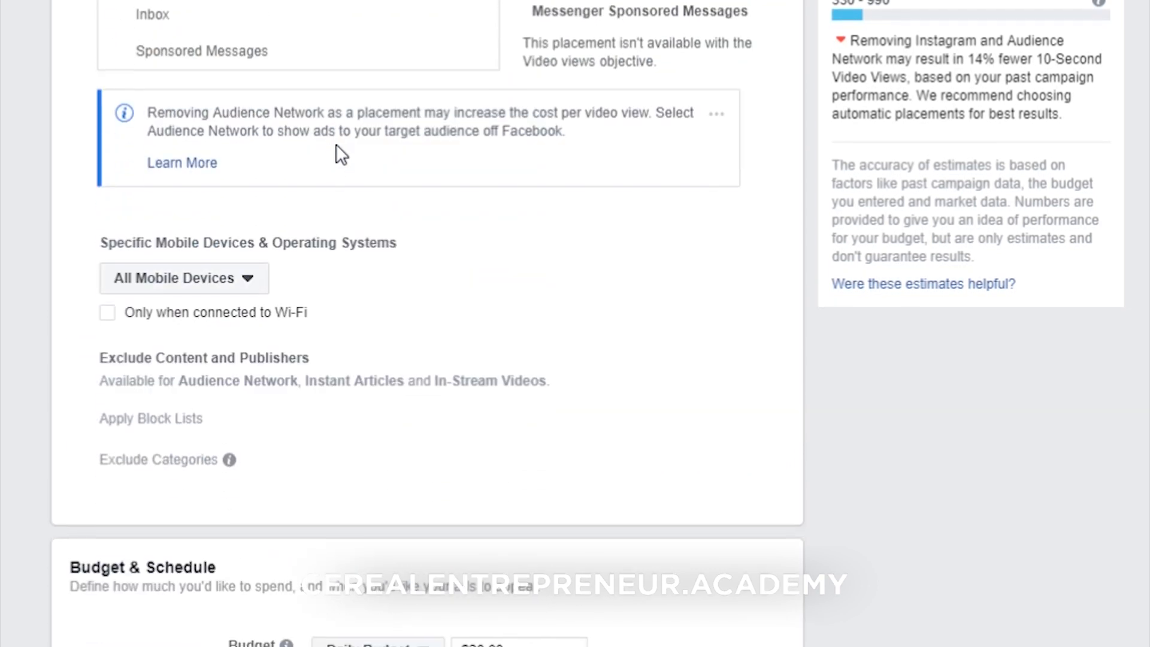
pyautogui.scroll(-2, 336, 144)
pyautogui.click(180, 167)
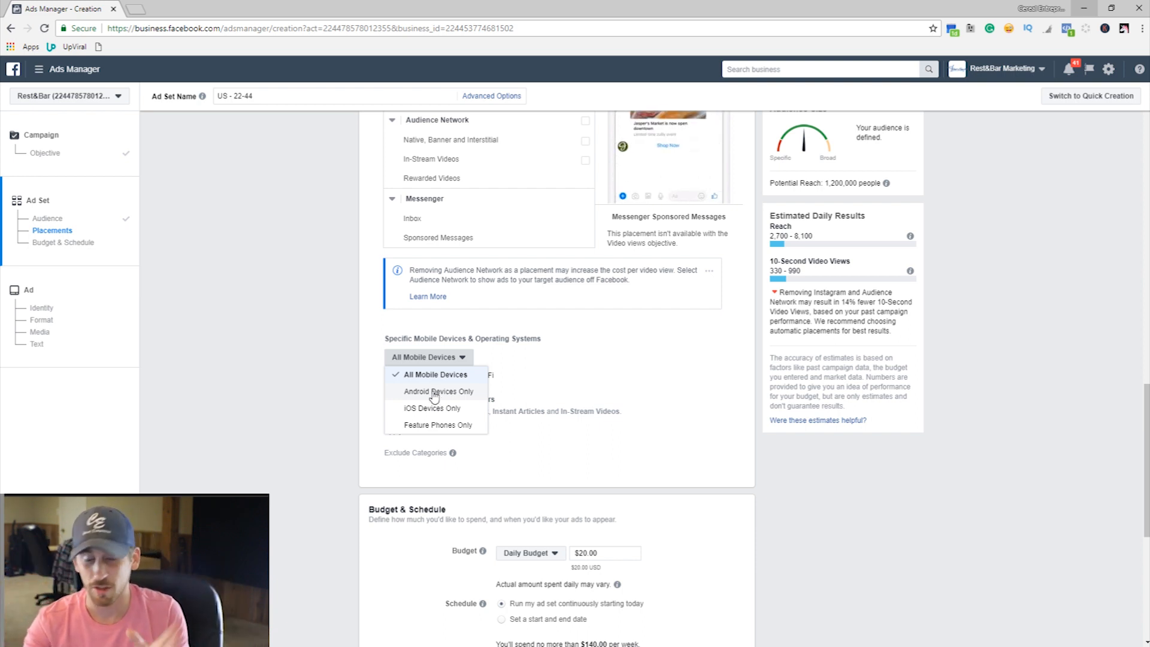
pyautogui.click(502, 360)
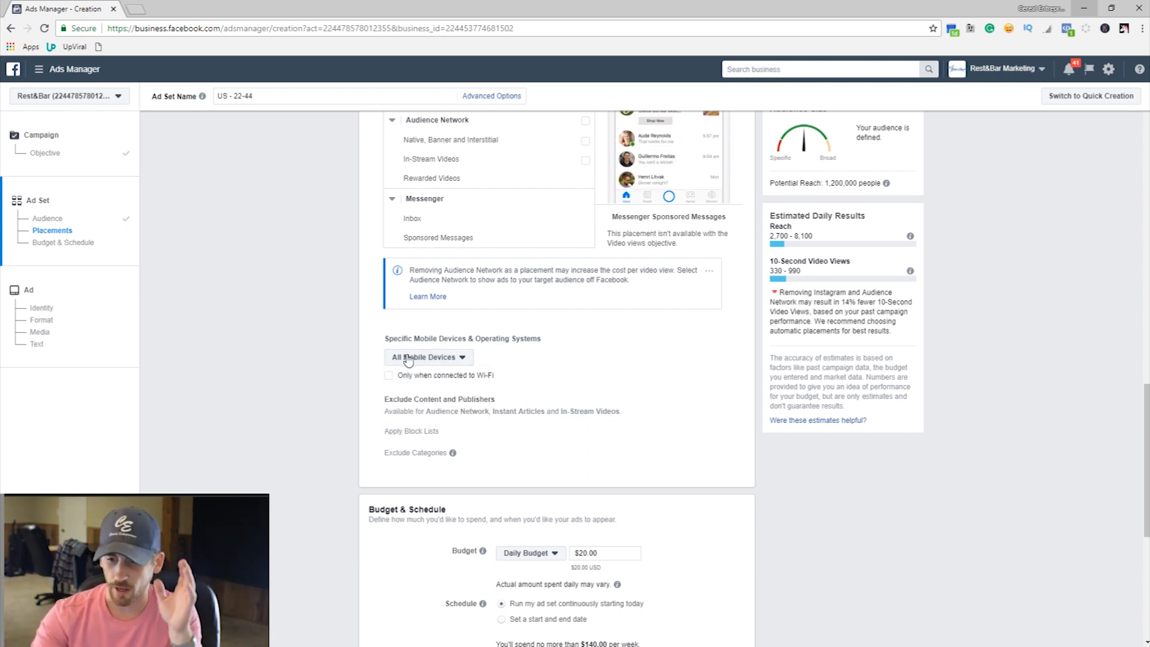
pyautogui.scroll(-3, 408, 359)
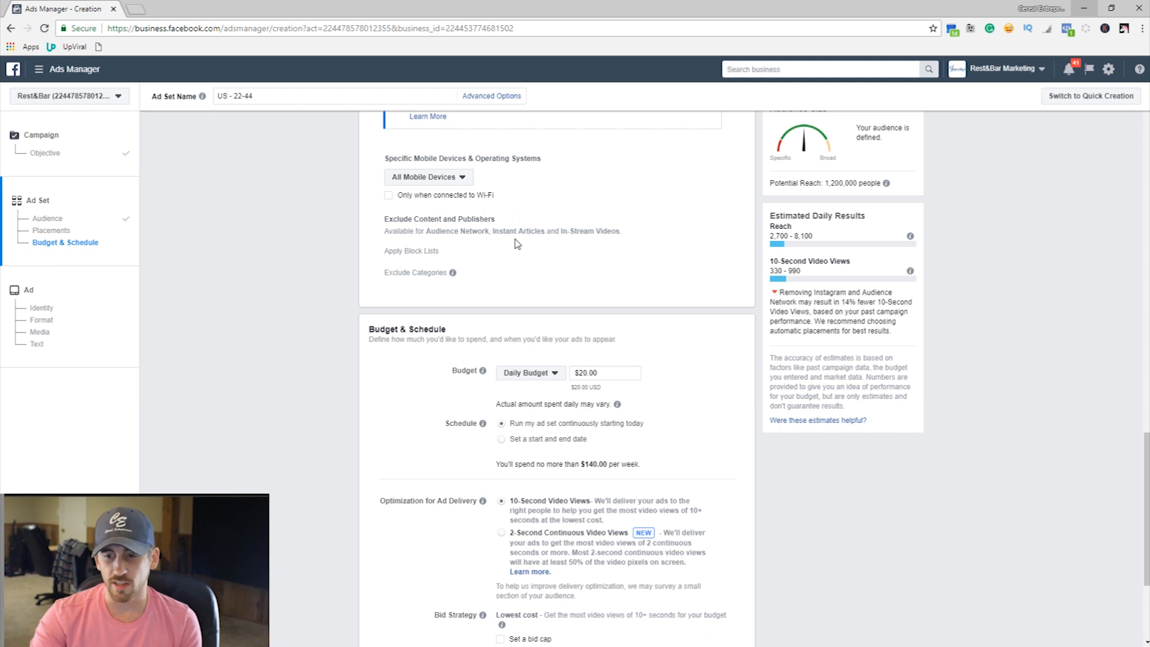
pyautogui.moveTo(427, 234); pyautogui.dragTo(501, 233)
pyautogui.click(597, 239)
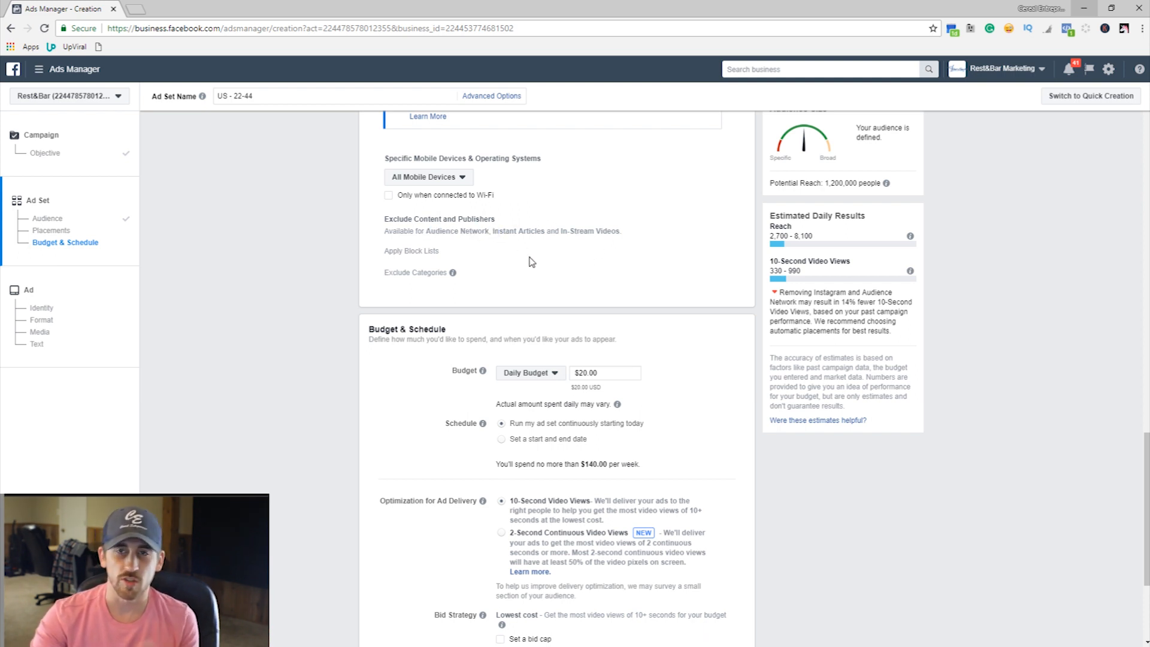
pyautogui.scroll(1, 533, 264)
pyautogui.scroll(-3, 482, 294)
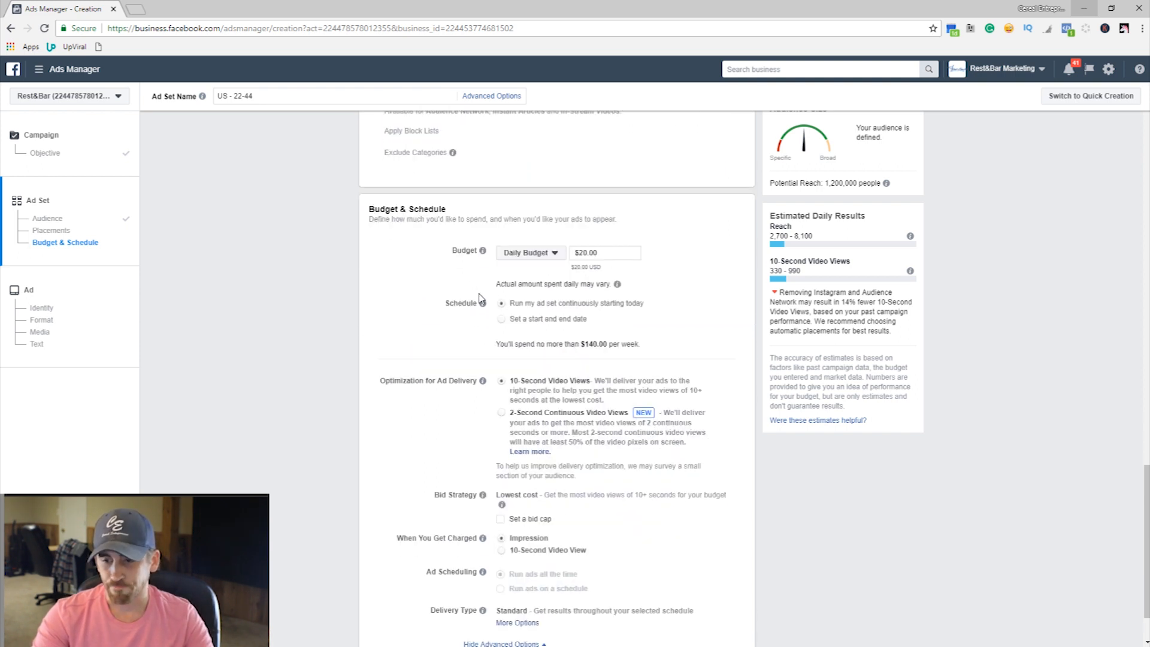
# Step: Set the ad set's daily budget to $75
pyautogui.scroll(-1, 479, 301)
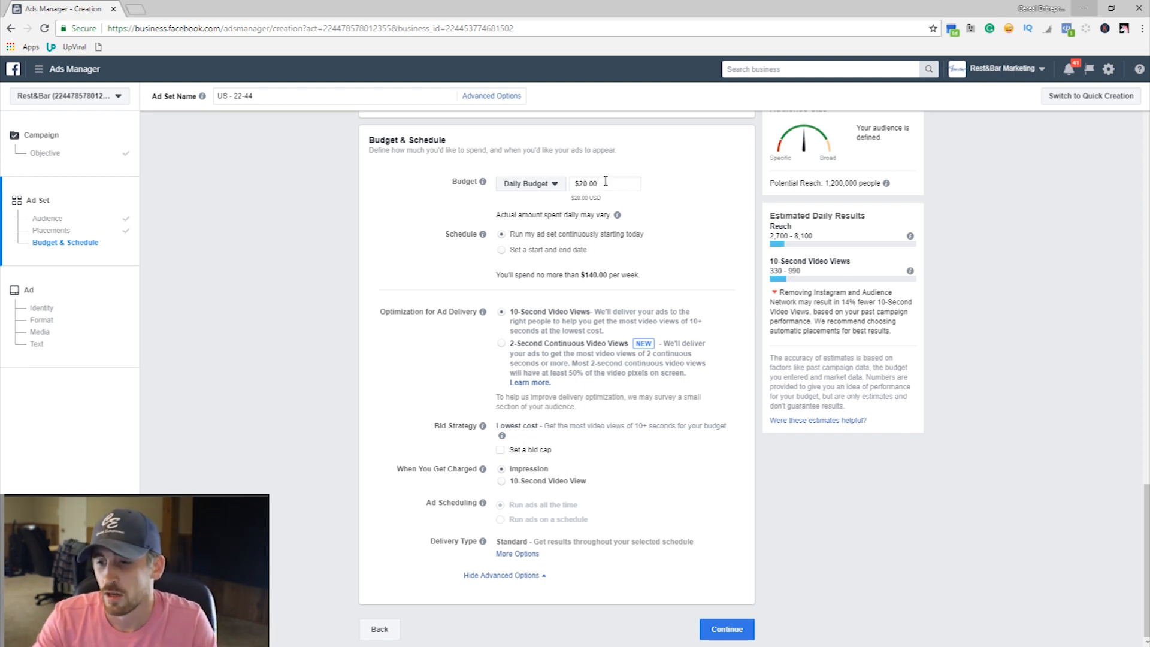
pyautogui.moveTo(605, 182); pyautogui.dragTo(571, 186)
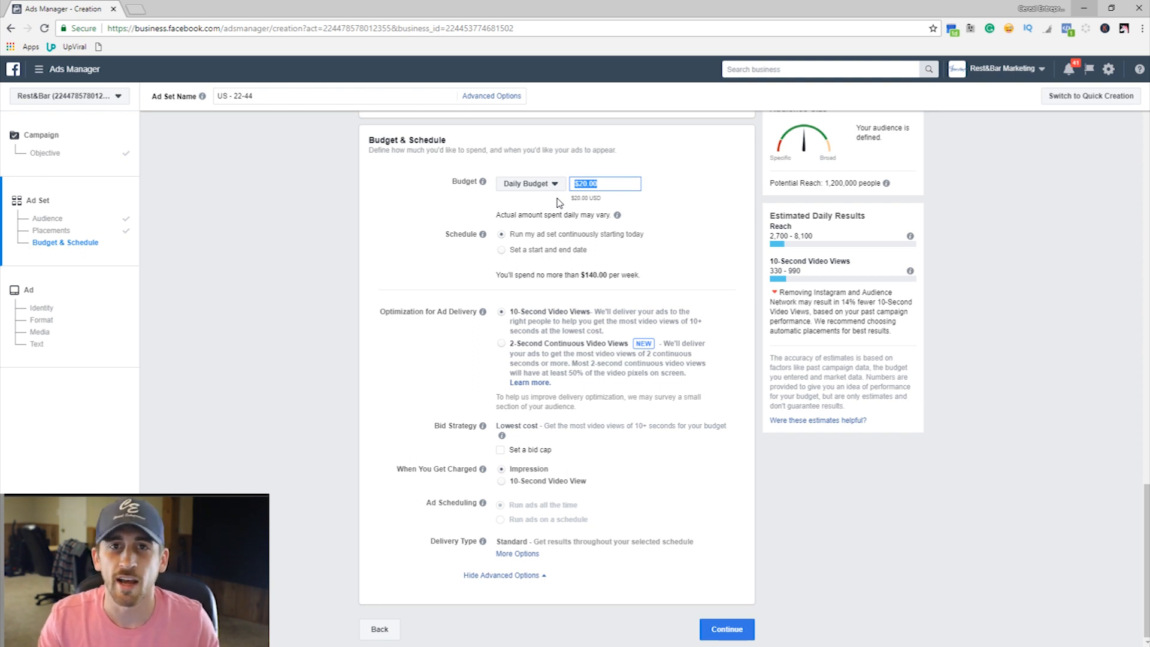
pyautogui.moveTo(611, 184); pyautogui.dragTo(520, 187)
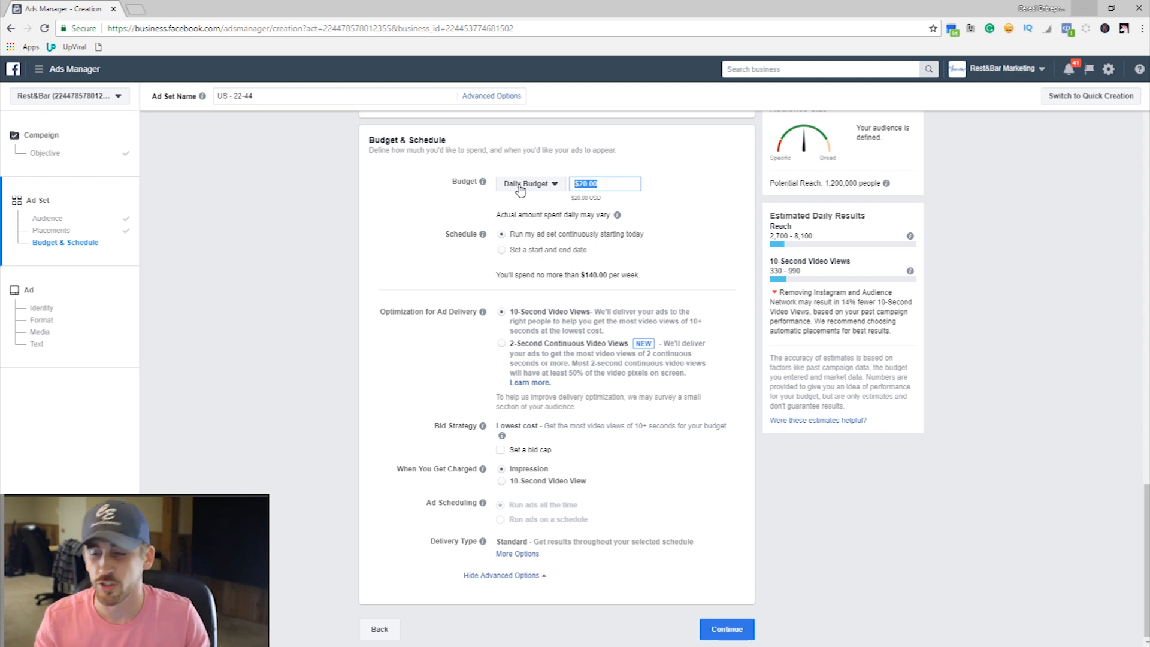
pyautogui.write('75')
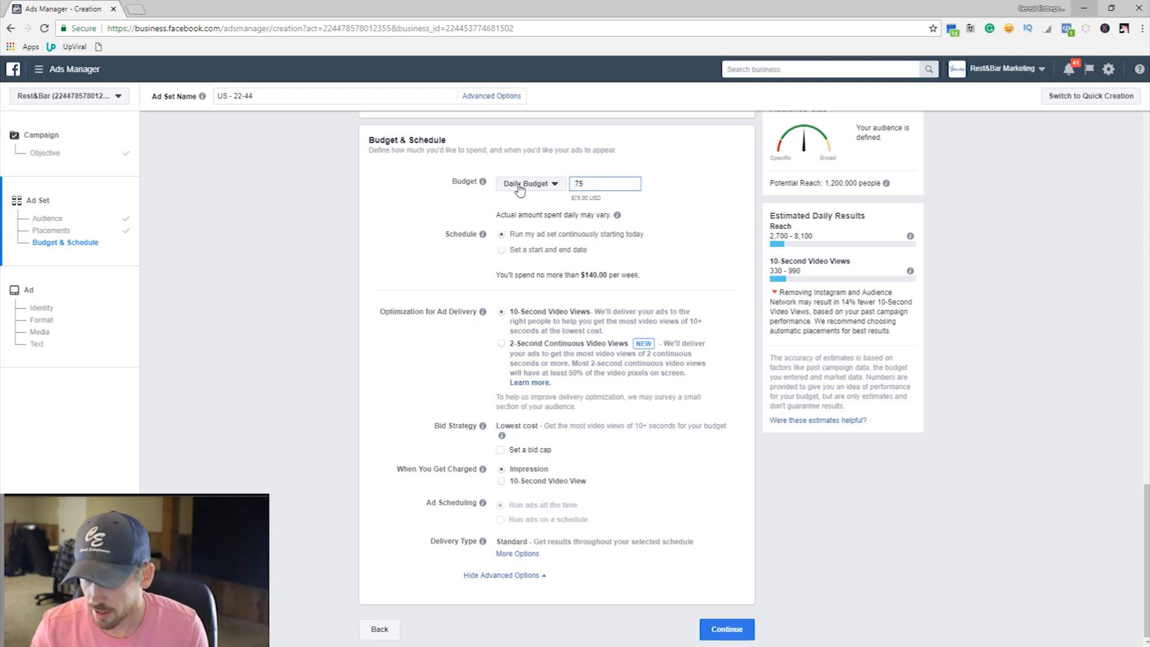
# Step: Switch the ad set from a daily to a Lifetime Budget and set the amount to $75
pyautogui.click(526, 186)
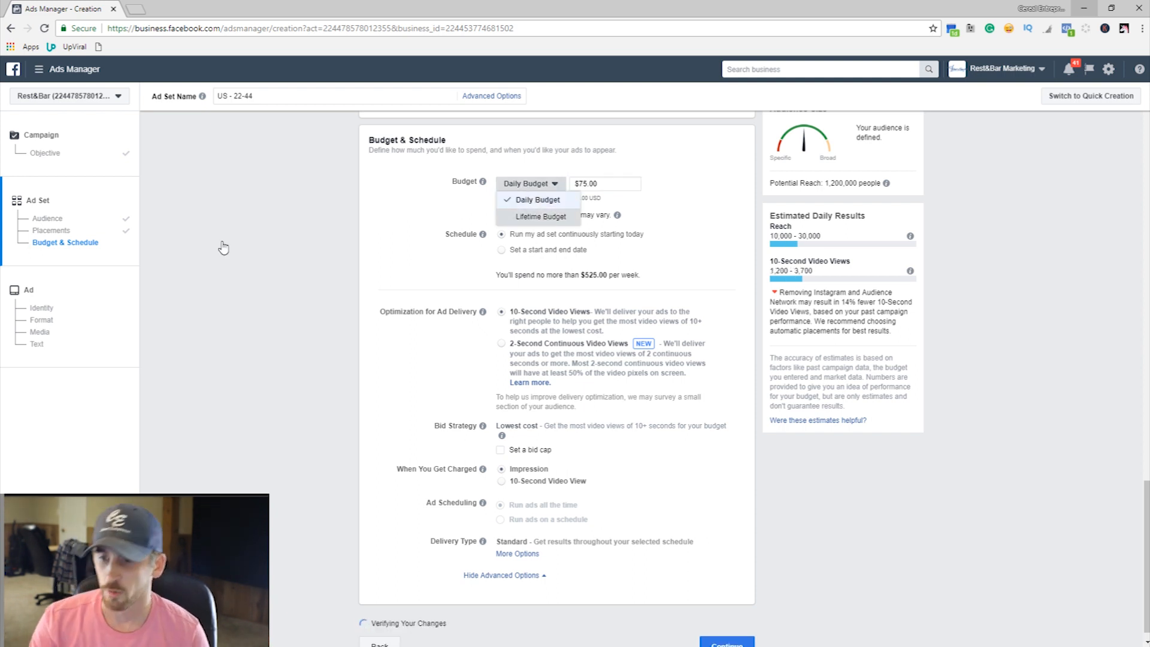
pyautogui.click(539, 216)
pyautogui.click(561, 187)
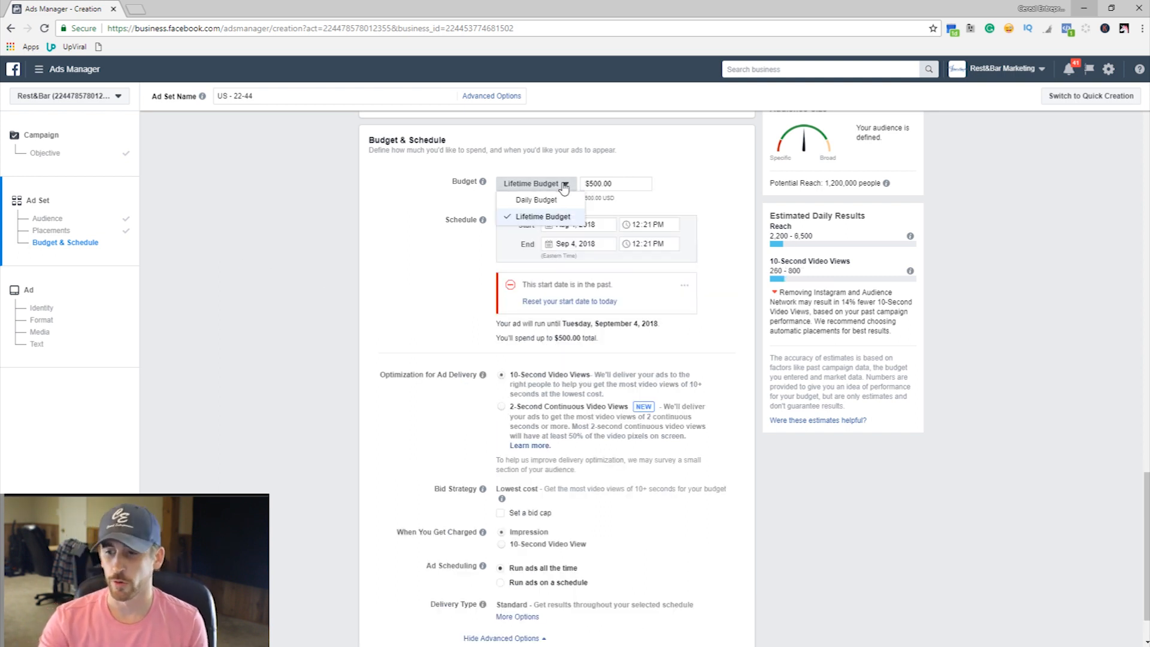
pyautogui.click(644, 222)
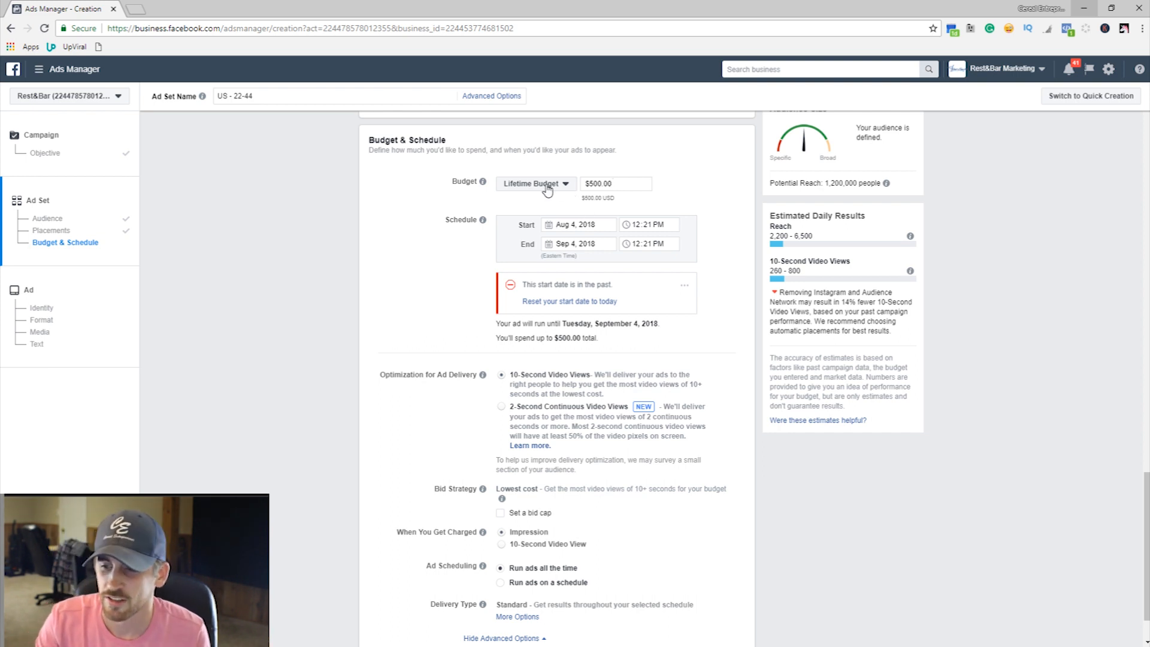
pyautogui.press('Tab')
pyautogui.write('75')
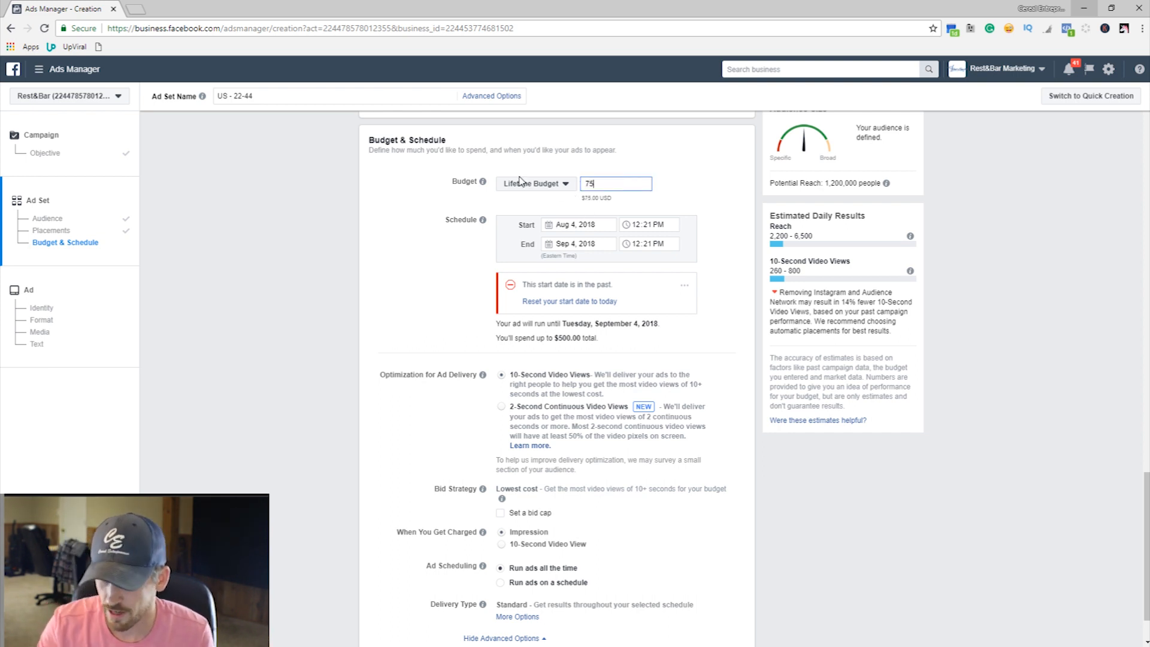
pyautogui.click(563, 221)
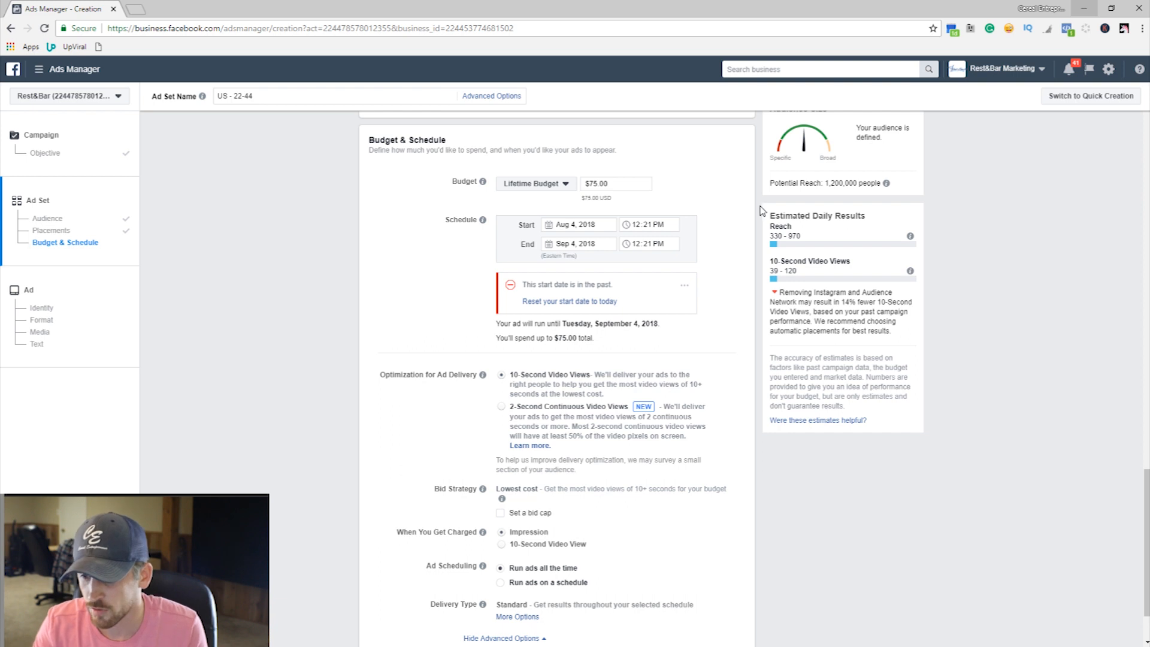
# Step: Open the schedule's start time for editing and dismiss the incoming message notification
pyautogui.scroll(-1, 744, 236)
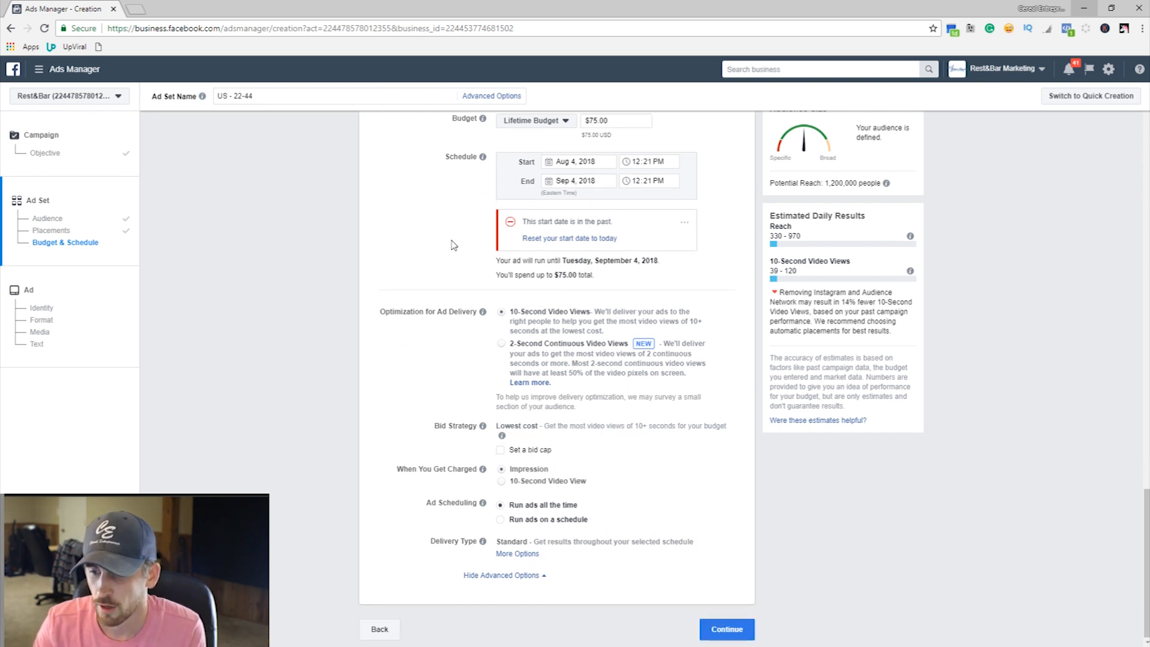
pyautogui.click(635, 162)
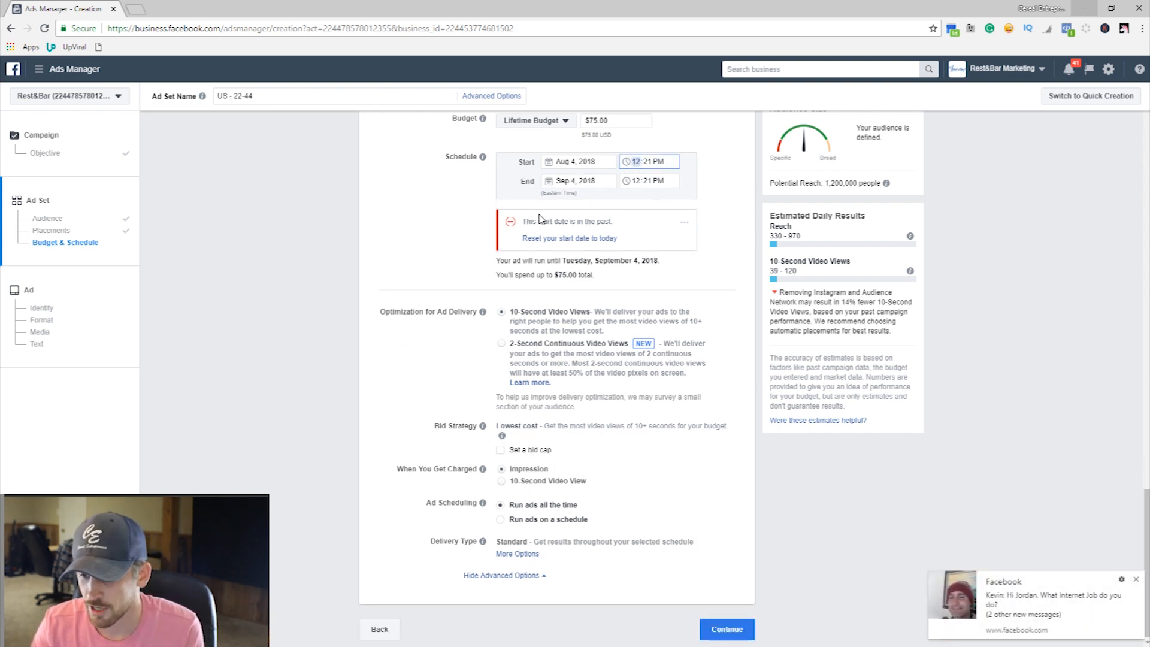
pyautogui.click(1135, 580)
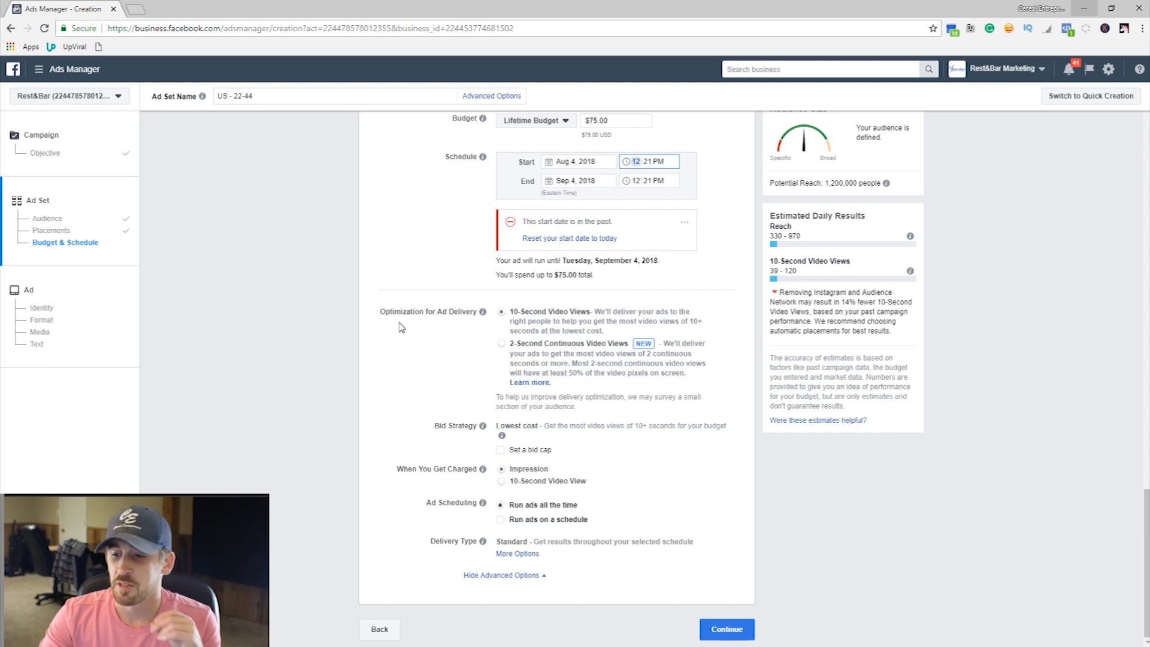
# Step: Try 2-Second Continuous Video Views as the ad delivery optimization and return to 10-Second Video Views
pyautogui.click(501, 346)
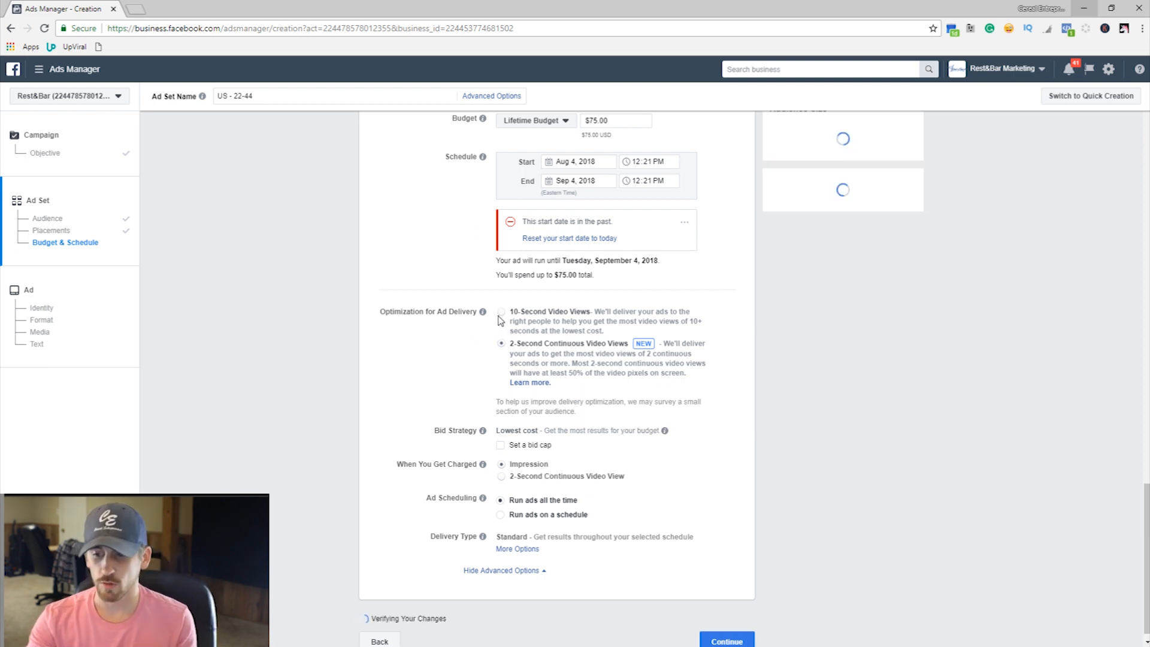
pyautogui.click(500, 314)
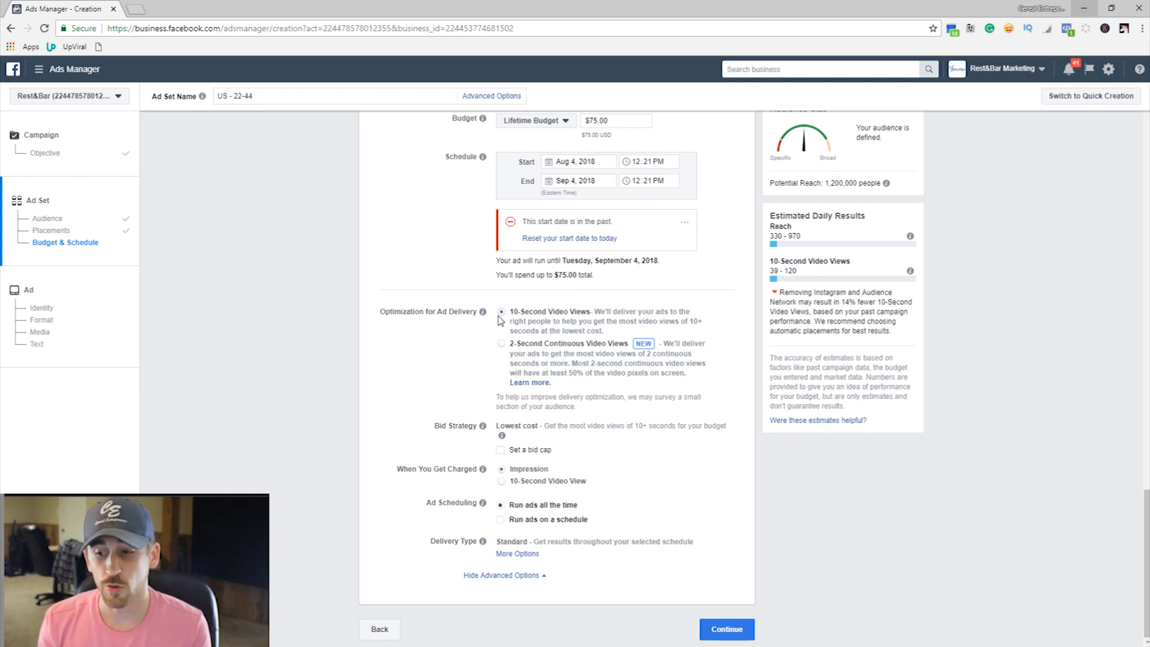
pyautogui.click(502, 345)
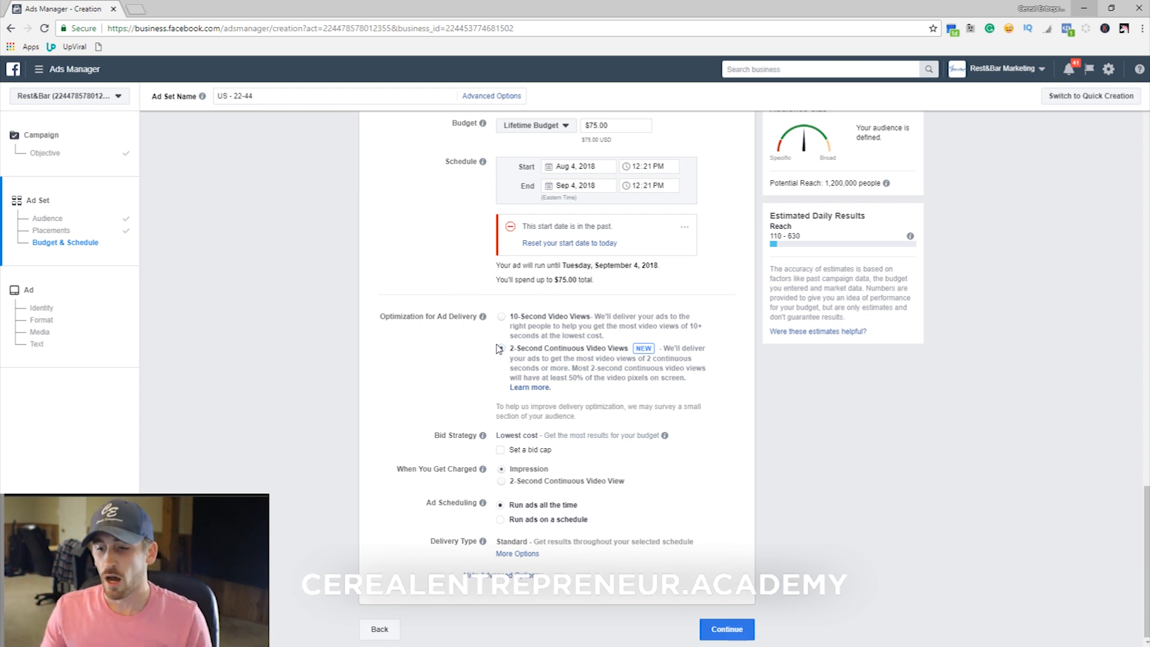
pyautogui.click(508, 314)
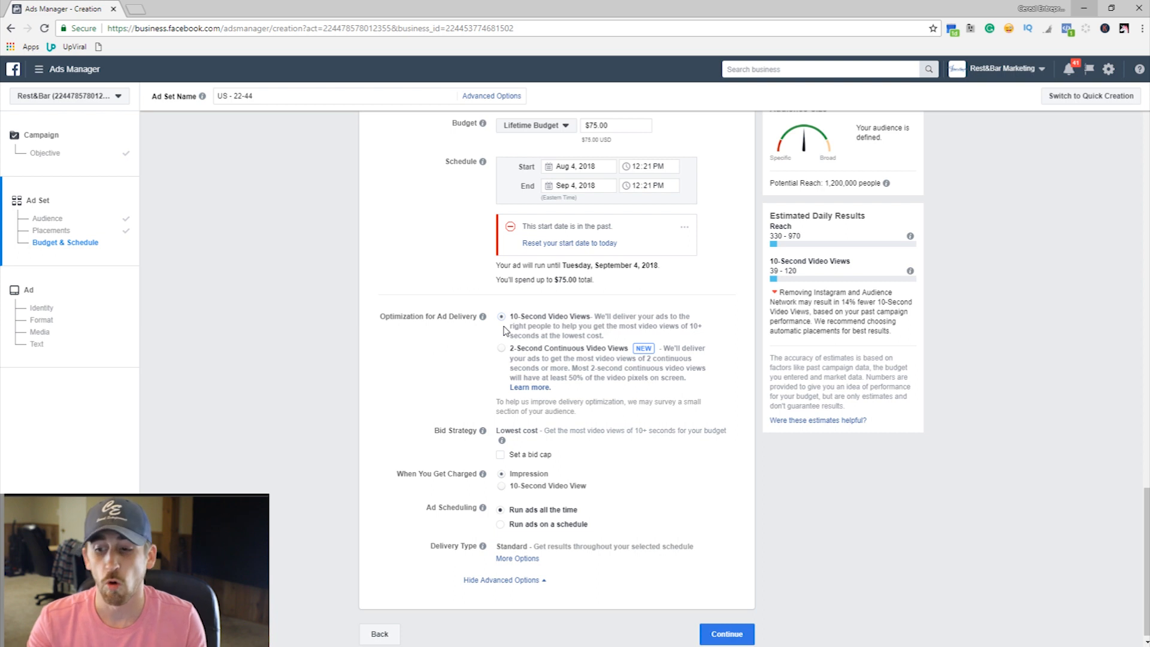
# Step: Set the ad set to be charged per 10-Second Video View and to run ads on a schedule
pyautogui.scroll(-1, 536, 360)
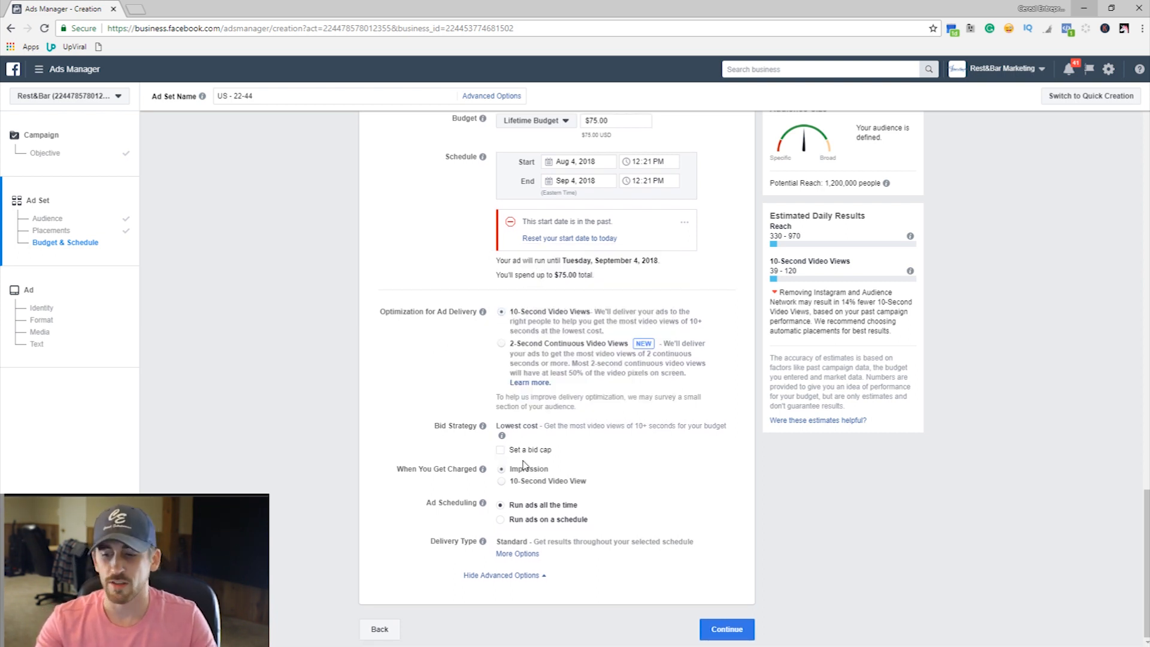
pyautogui.moveTo(499, 439)
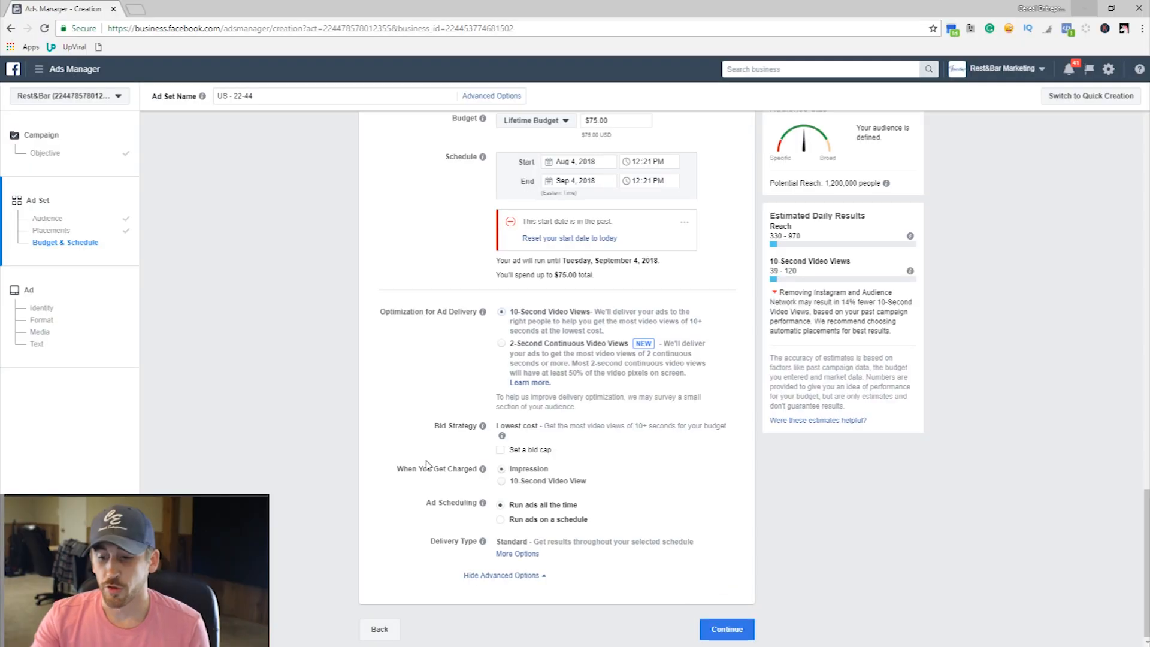
pyautogui.moveTo(403, 470); pyautogui.dragTo(450, 475)
pyautogui.click(451, 475)
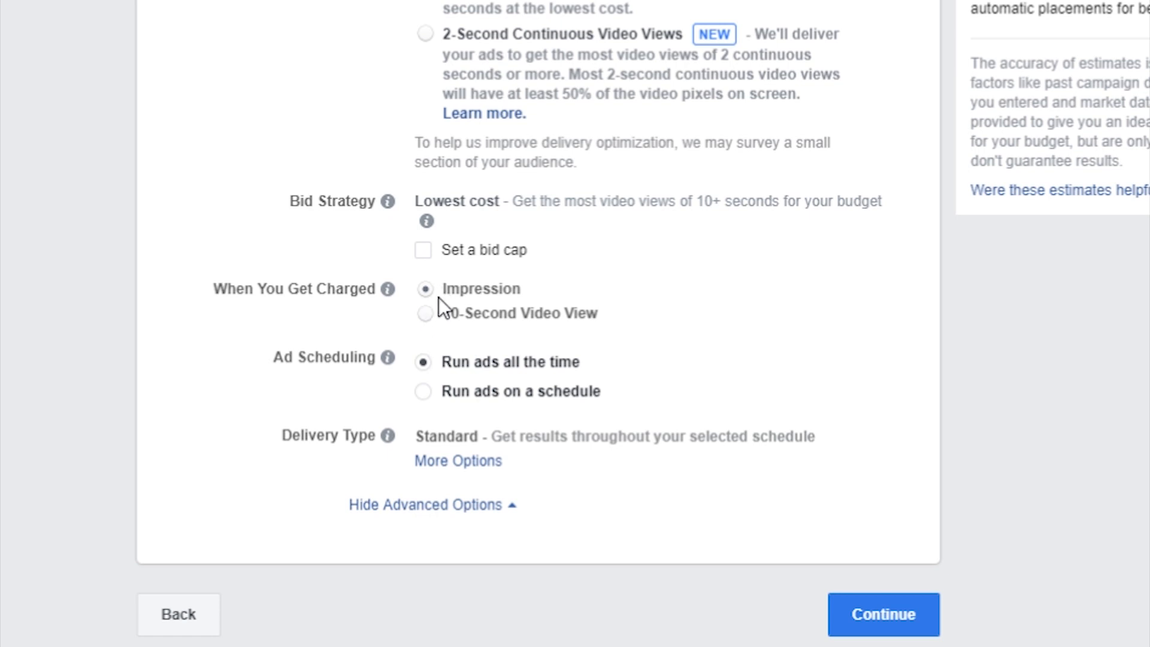
pyautogui.click(424, 313)
pyautogui.click(424, 393)
pyautogui.scroll(-10, 236, 354)
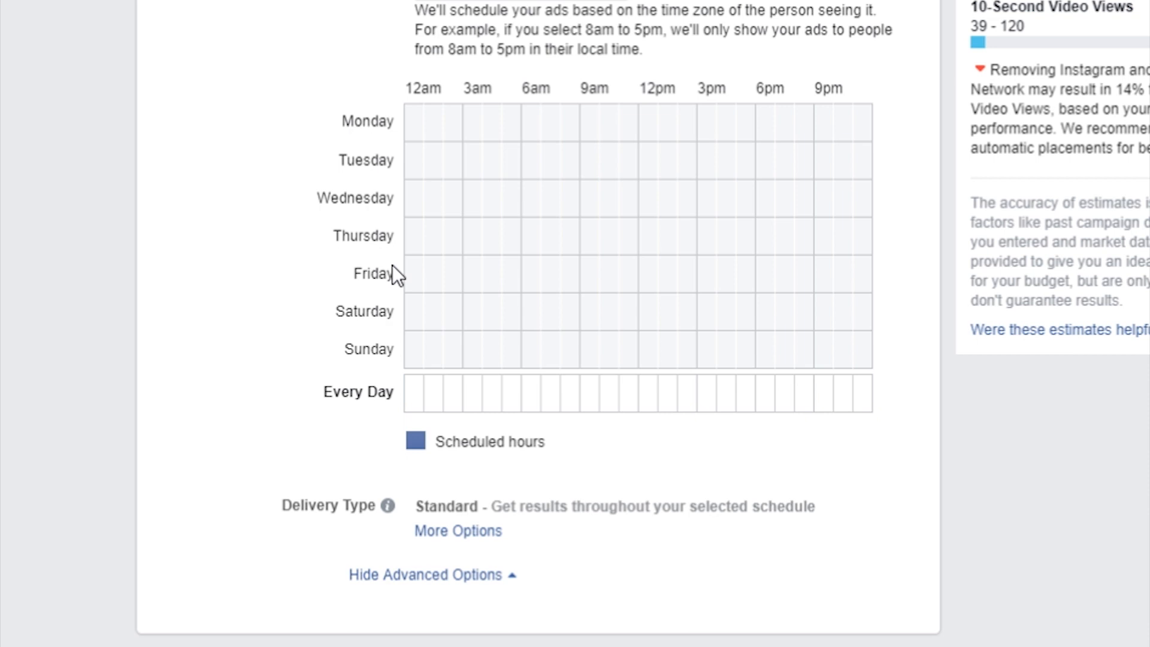
pyautogui.scroll(-1, 393, 266)
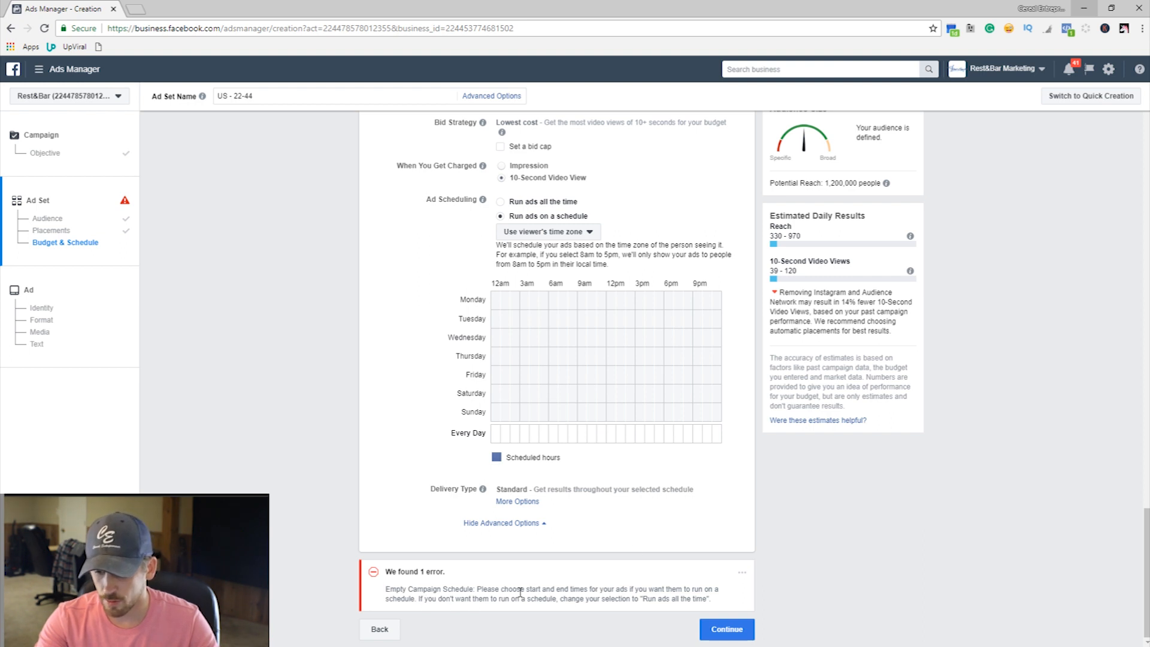
# Step: Set the ad set's schedule start date to 8/5/2018
pyautogui.scroll(1, 467, 435)
pyautogui.scroll(8, 468, 436)
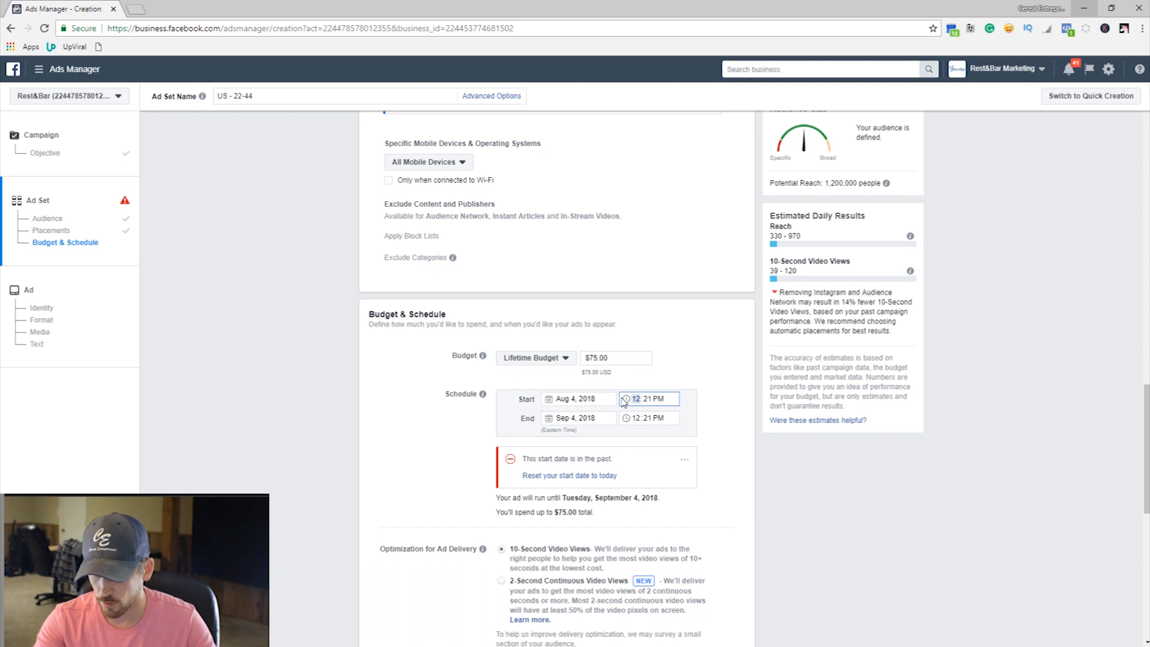
pyautogui.click(593, 399)
pyautogui.click(566, 469)
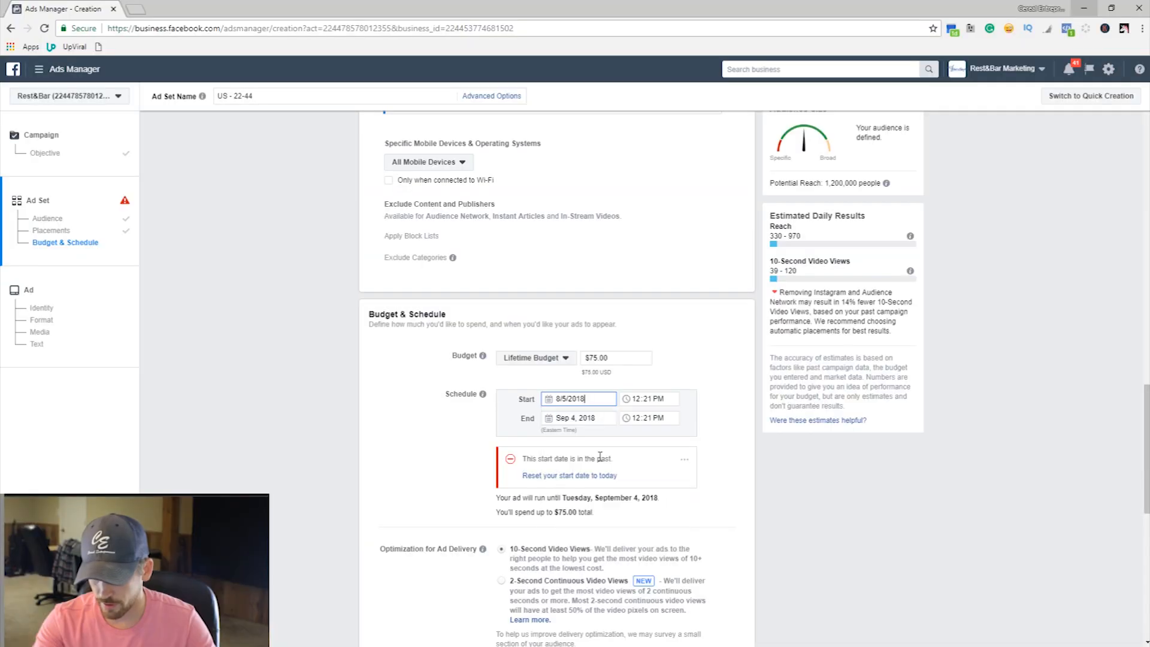
# Step: Continue from the ad set to the ad level and name the ad "Starting a Marketing Agency Intro"
pyautogui.scroll(-9, 714, 486)
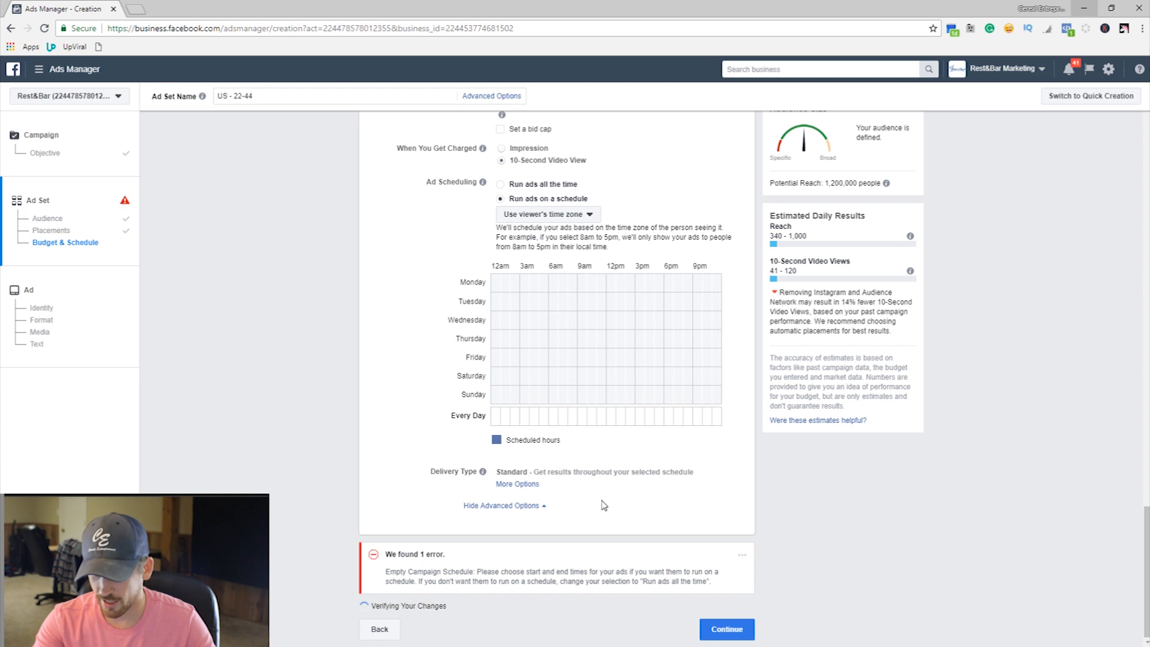
pyautogui.click(716, 627)
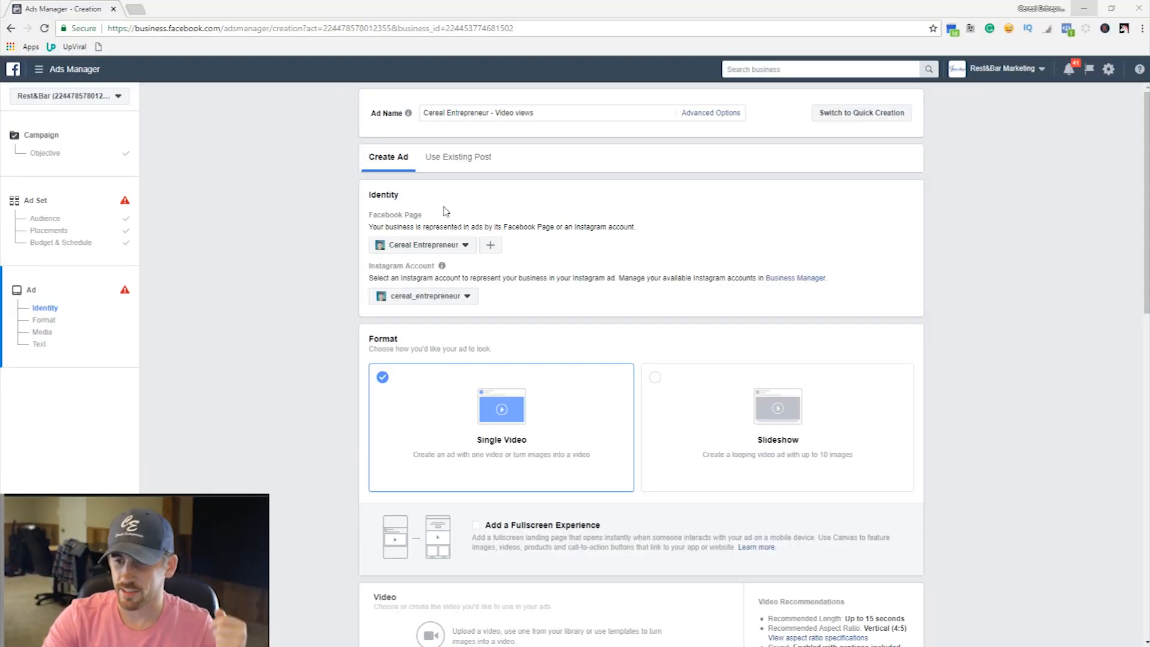
pyautogui.tripleClick(506, 114)
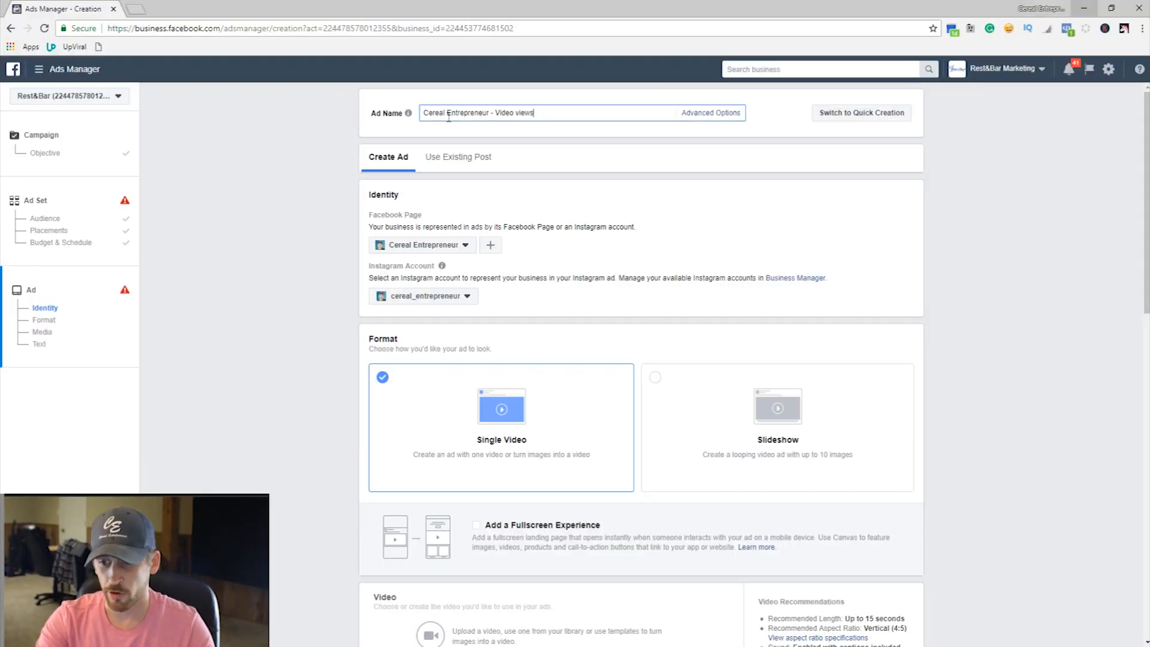
pyautogui.click(564, 133)
pyautogui.moveTo(552, 112); pyautogui.dragTo(457, 108)
pyautogui.click(443, 110)
pyautogui.moveTo(534, 112); pyautogui.dragTo(346, 108)
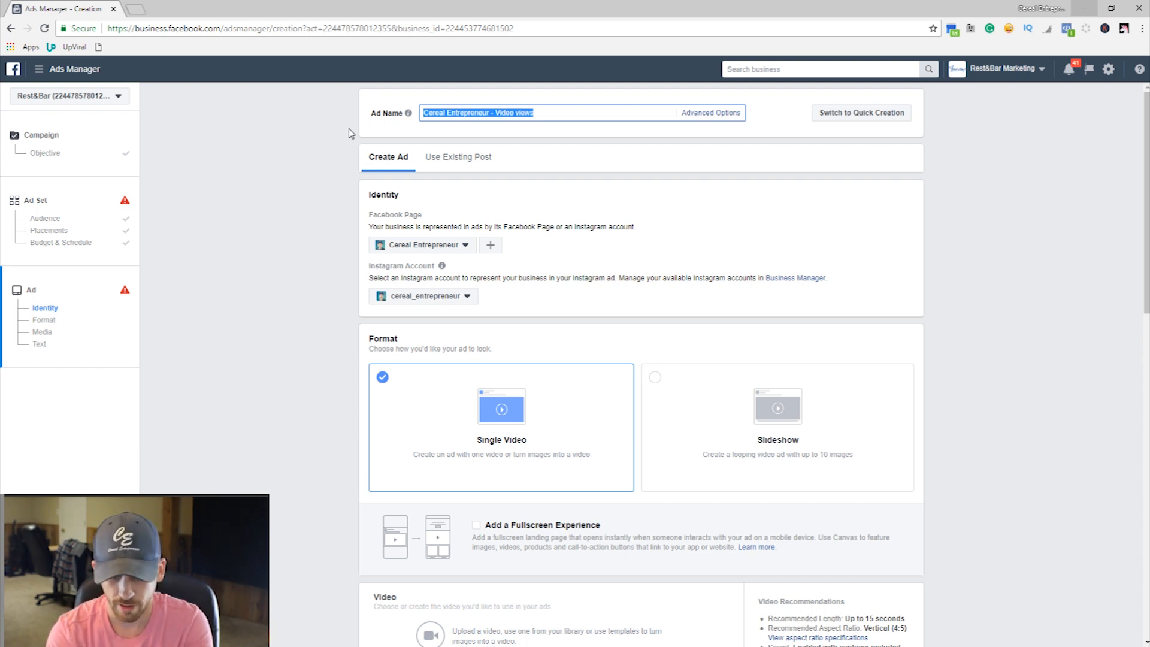
pyautogui.write('Starting a Marketing Agency Intro')
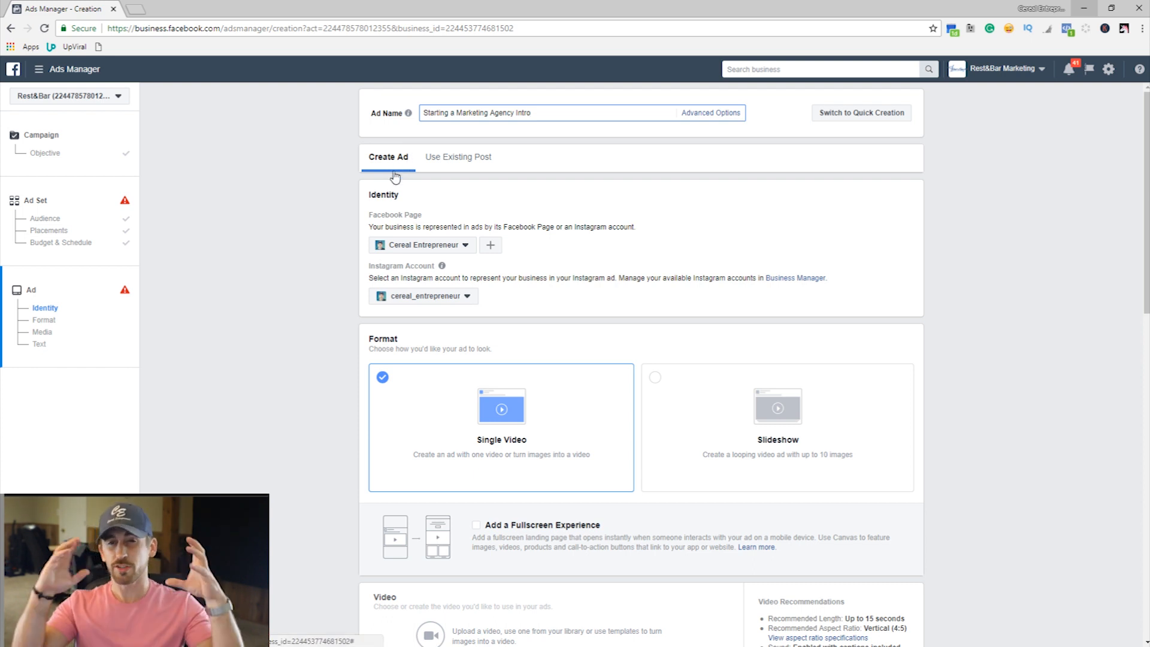
# Step: Look over the Use Existing Post settings for the ad and return to Create Ad
pyautogui.click(465, 158)
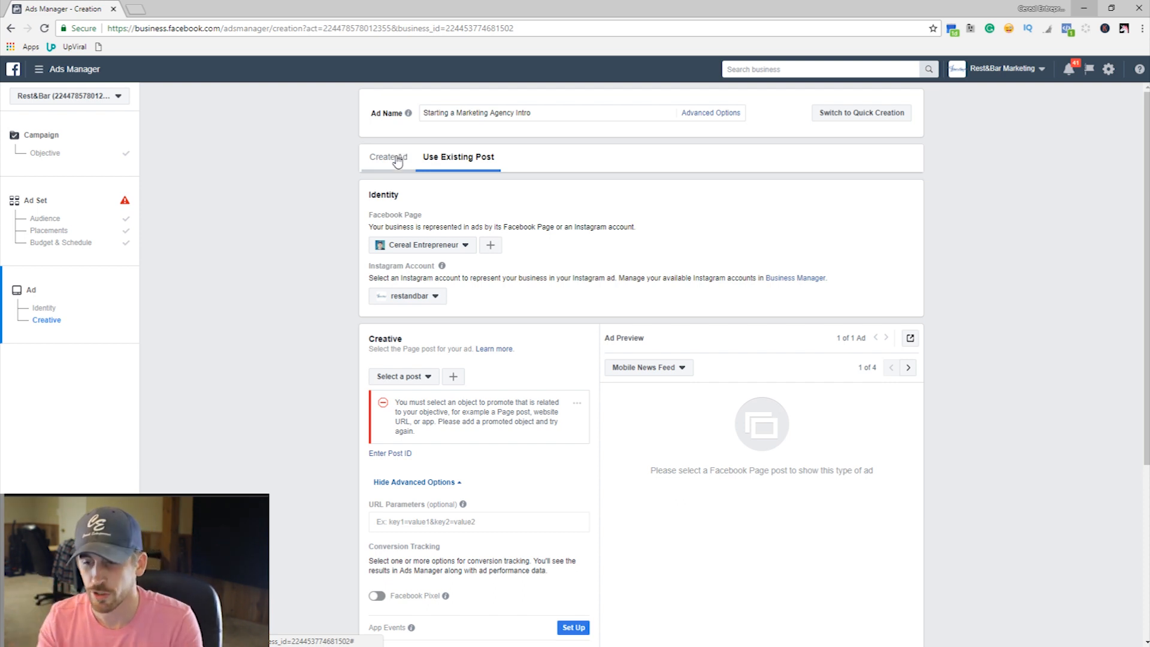
pyautogui.scroll(-4, 425, 391)
pyautogui.scroll(4, 428, 389)
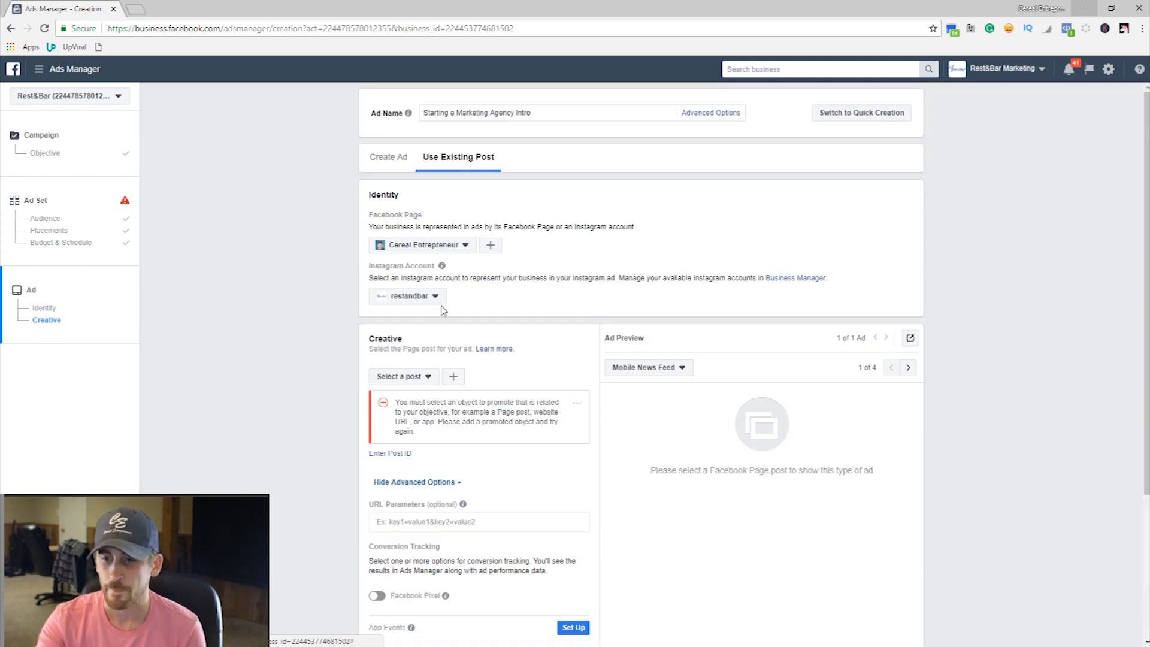
pyautogui.click(388, 163)
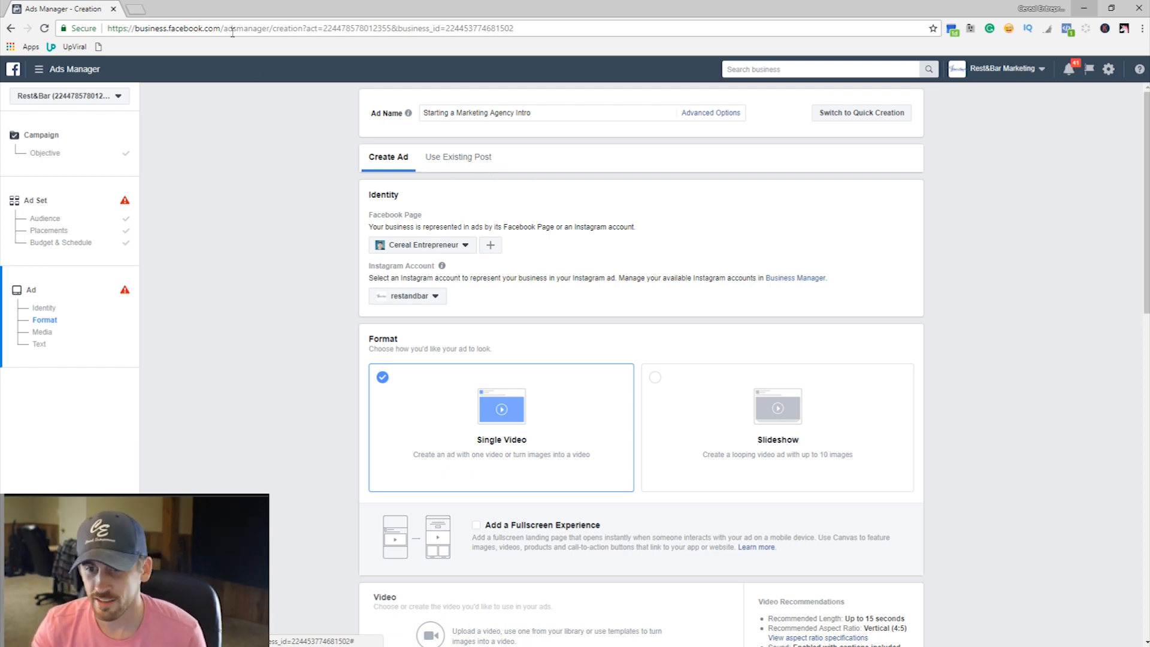
# Step: Switch to using an existing post and browse the Cereal Entrepreneur page's posts without selecting one
pyautogui.click(469, 170)
pyautogui.scroll(-3, 470, 174)
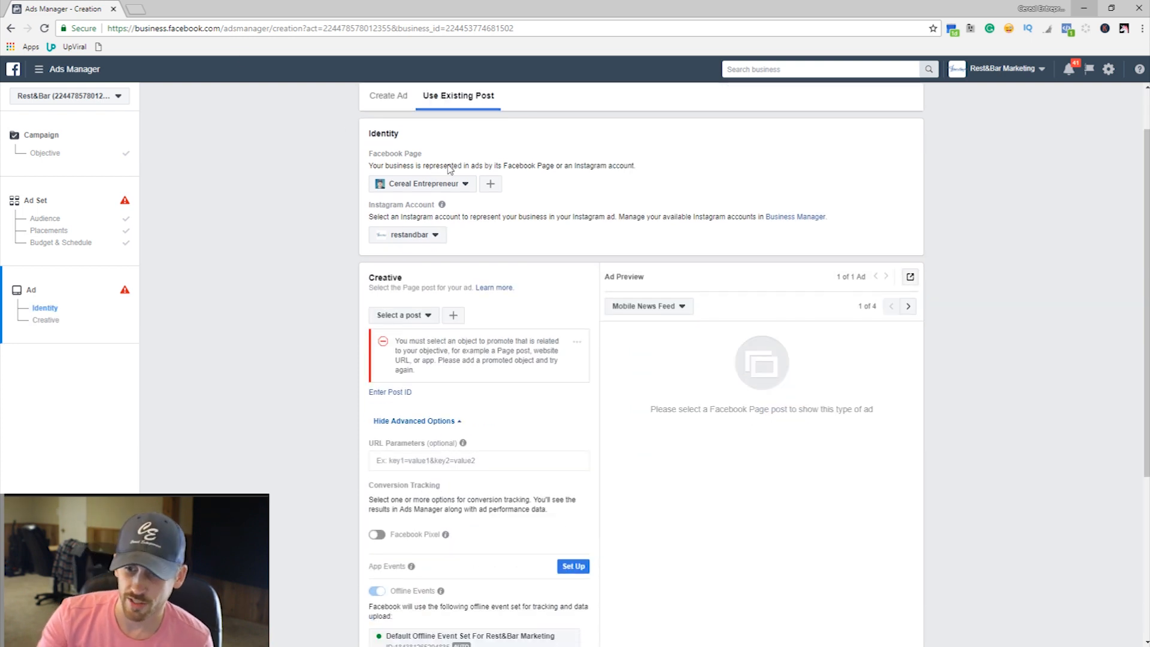
pyautogui.click(411, 193)
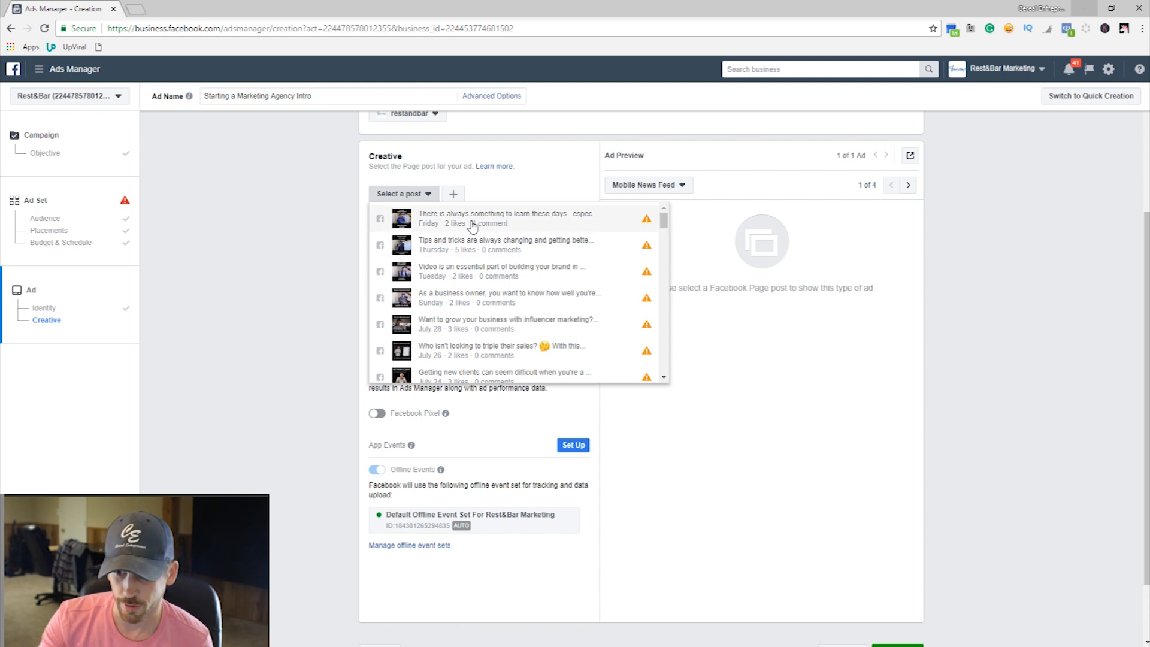
pyautogui.scroll(-5, 473, 237)
pyautogui.scroll(-2, 454, 268)
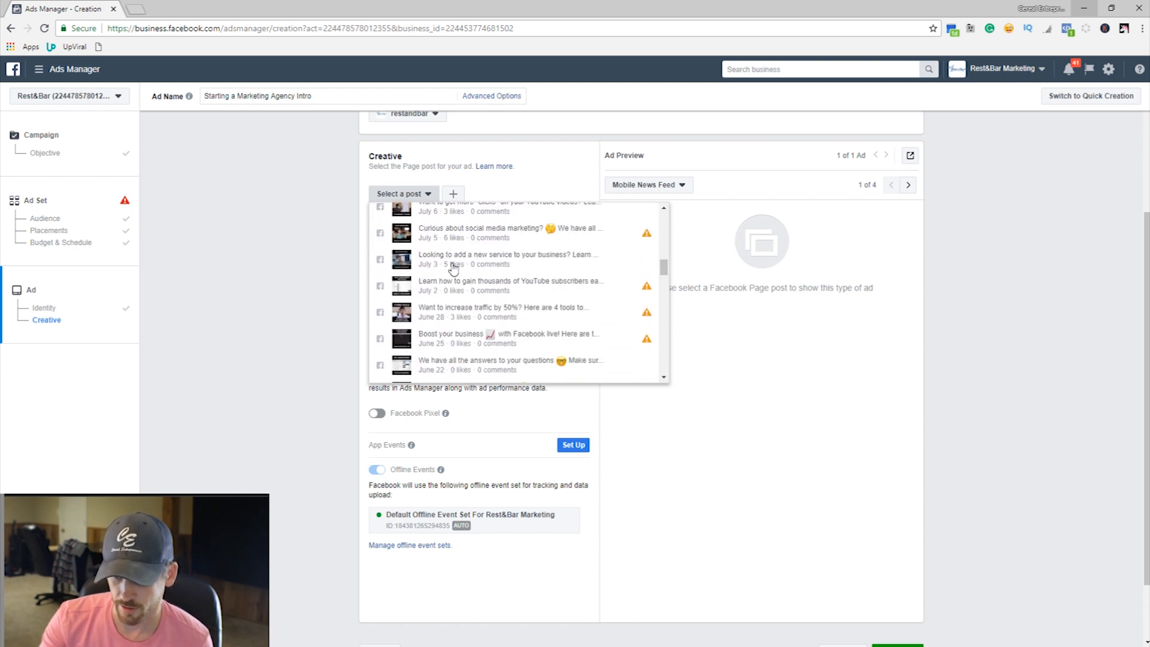
pyautogui.scroll(3, 458, 272)
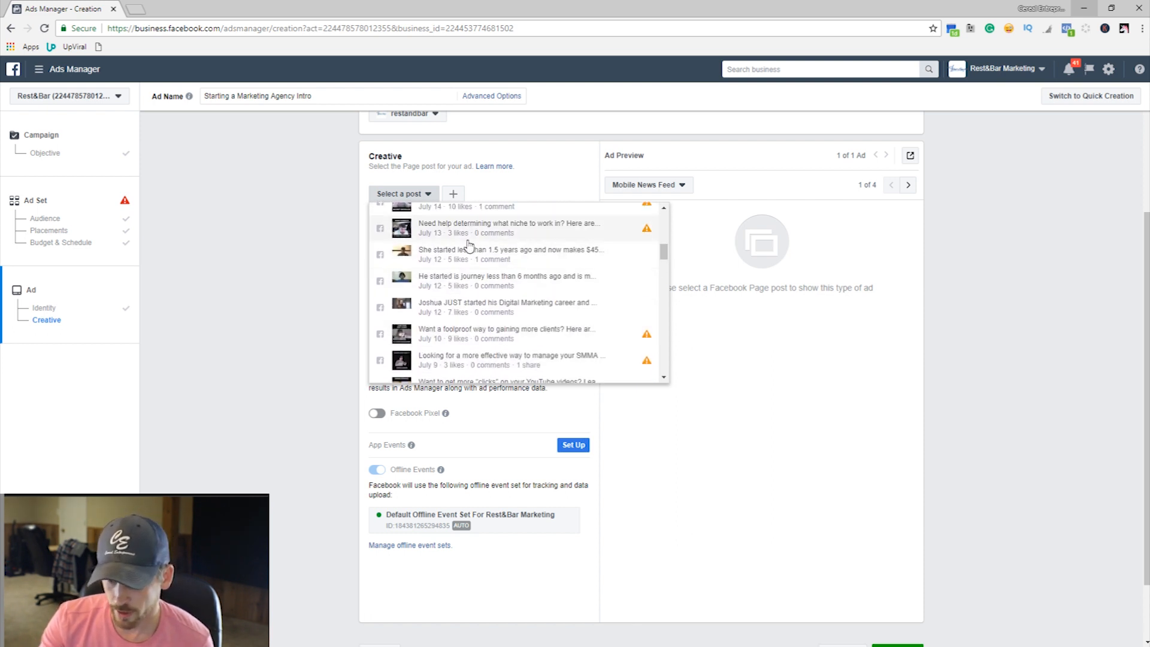
pyautogui.scroll(-6, 458, 281)
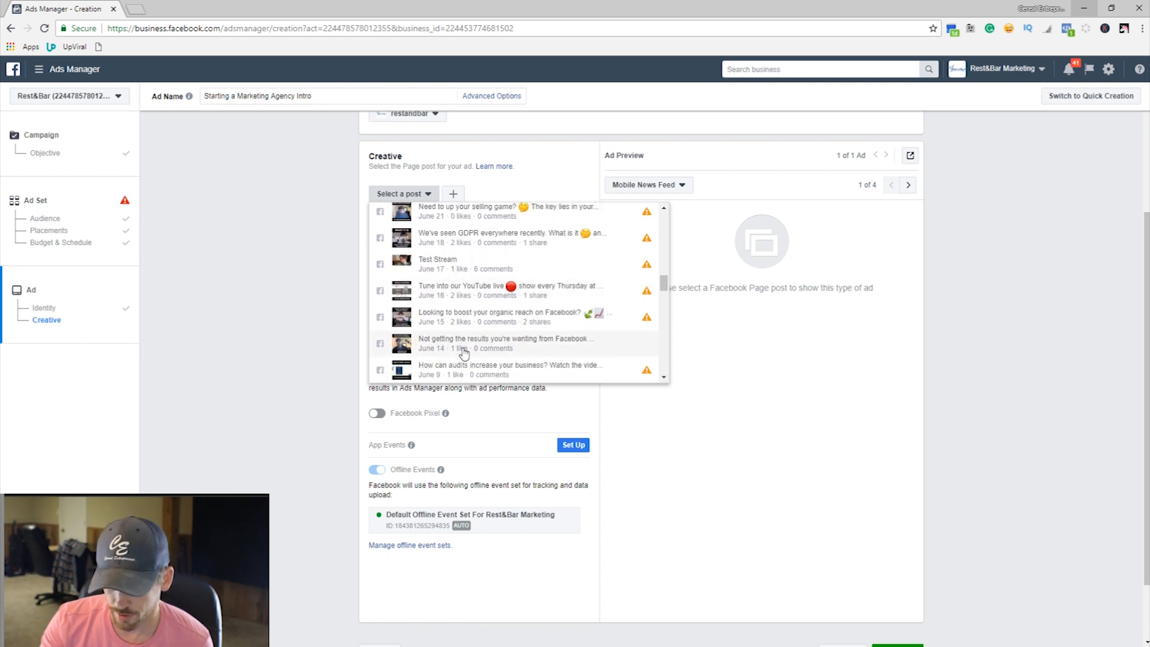
pyautogui.scroll(1, 229, 320)
pyautogui.scroll(3, 229, 320)
pyautogui.click(264, 330)
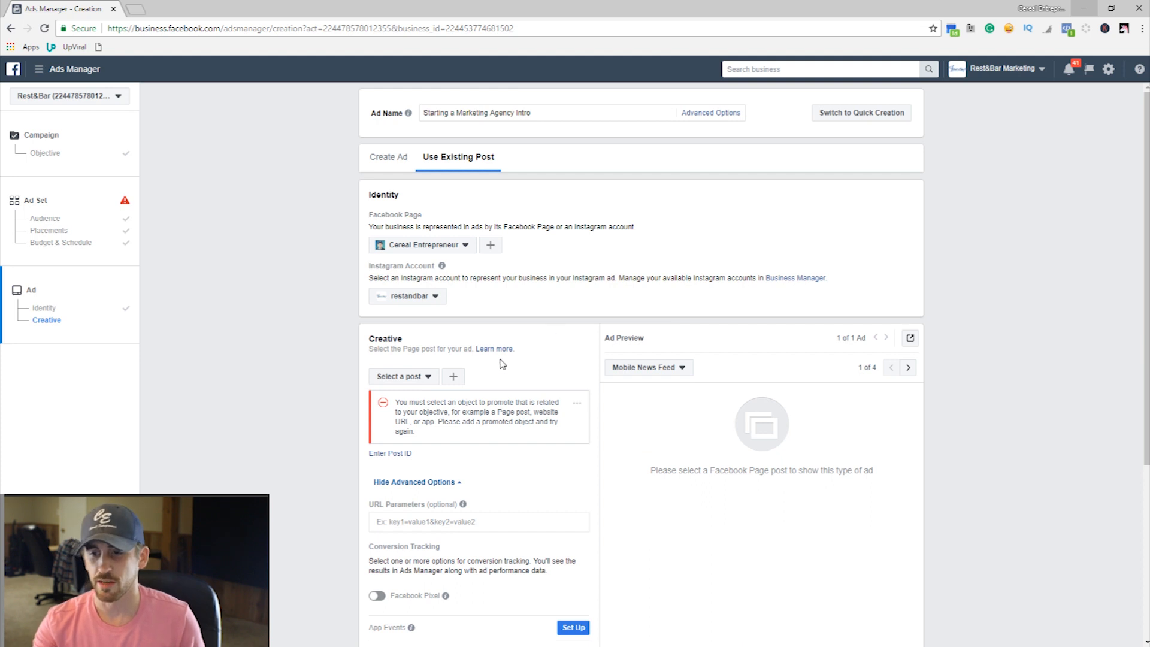
# Step: Examine the creative, URL parameter and conversion tracking settings offered for an ad from an existing post
pyautogui.scroll(-3, 419, 528)
pyautogui.scroll(3, 596, 398)
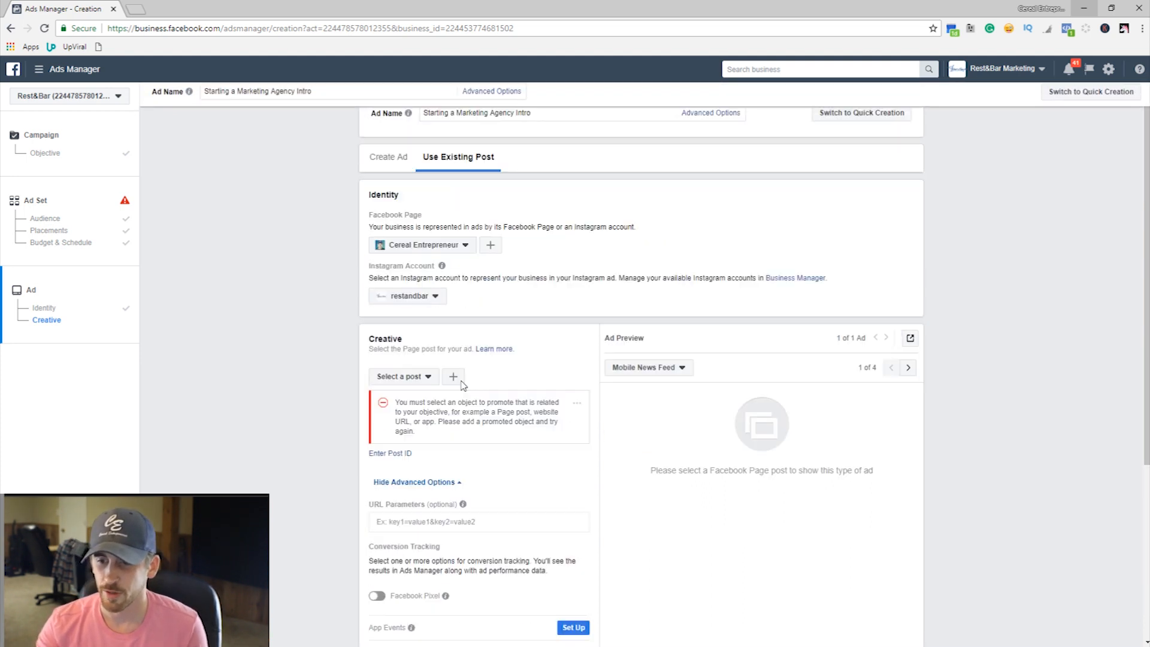
pyautogui.click(394, 157)
pyautogui.click(468, 161)
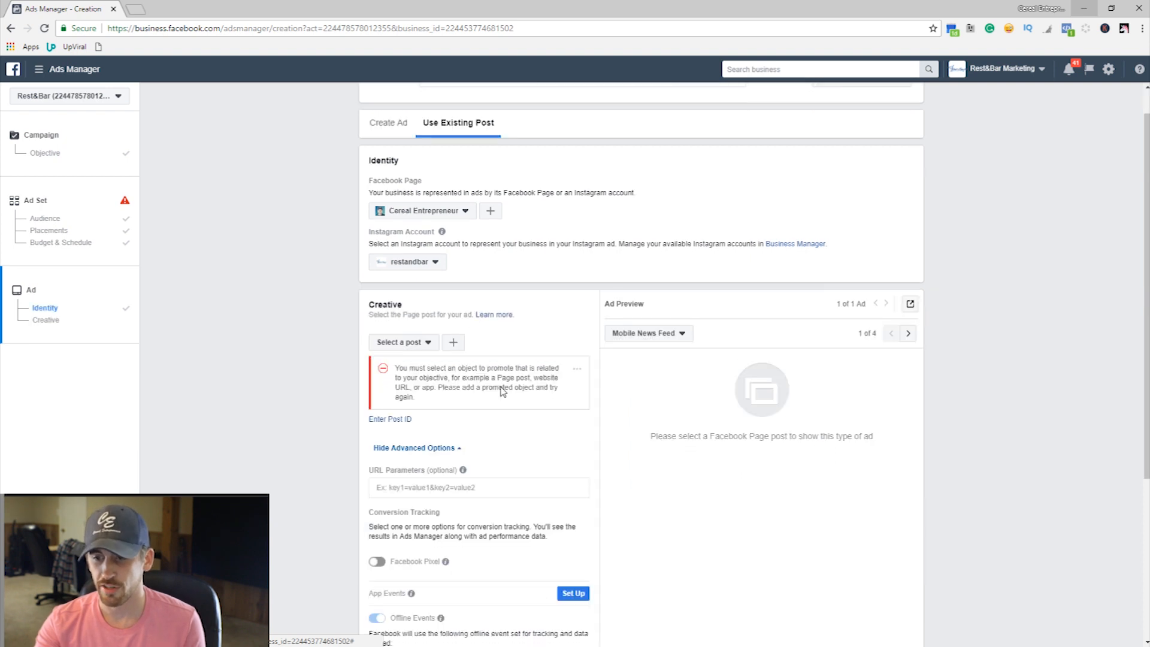
pyautogui.scroll(-4, 329, 416)
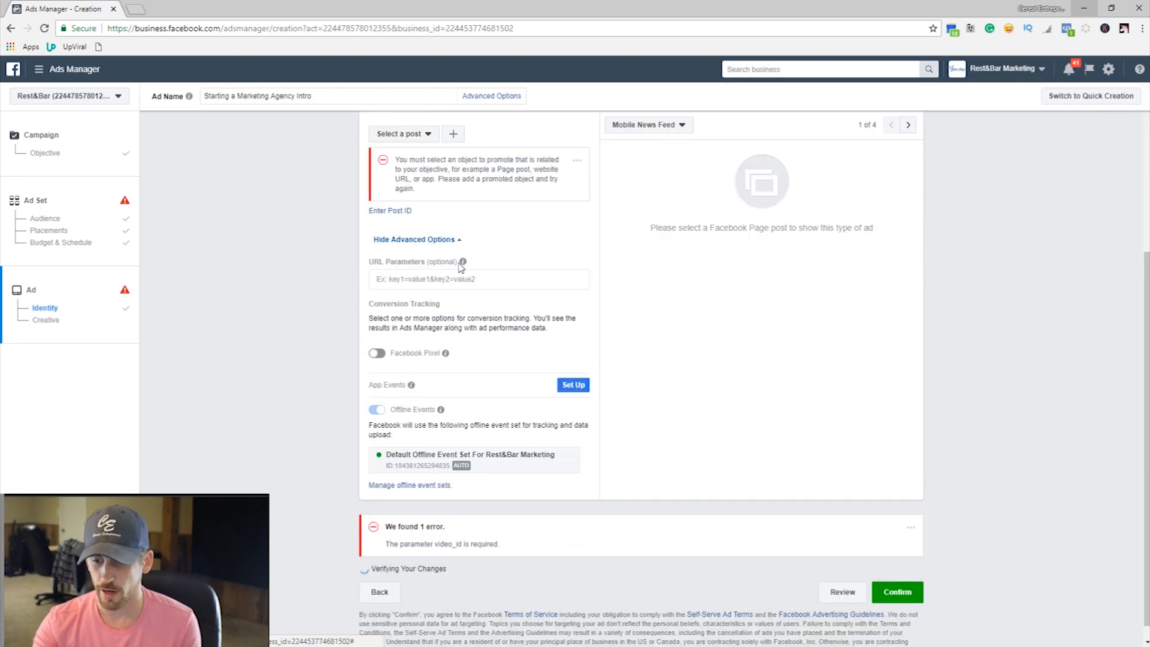
pyautogui.scroll(4, 386, 347)
pyautogui.scroll(-3, 427, 342)
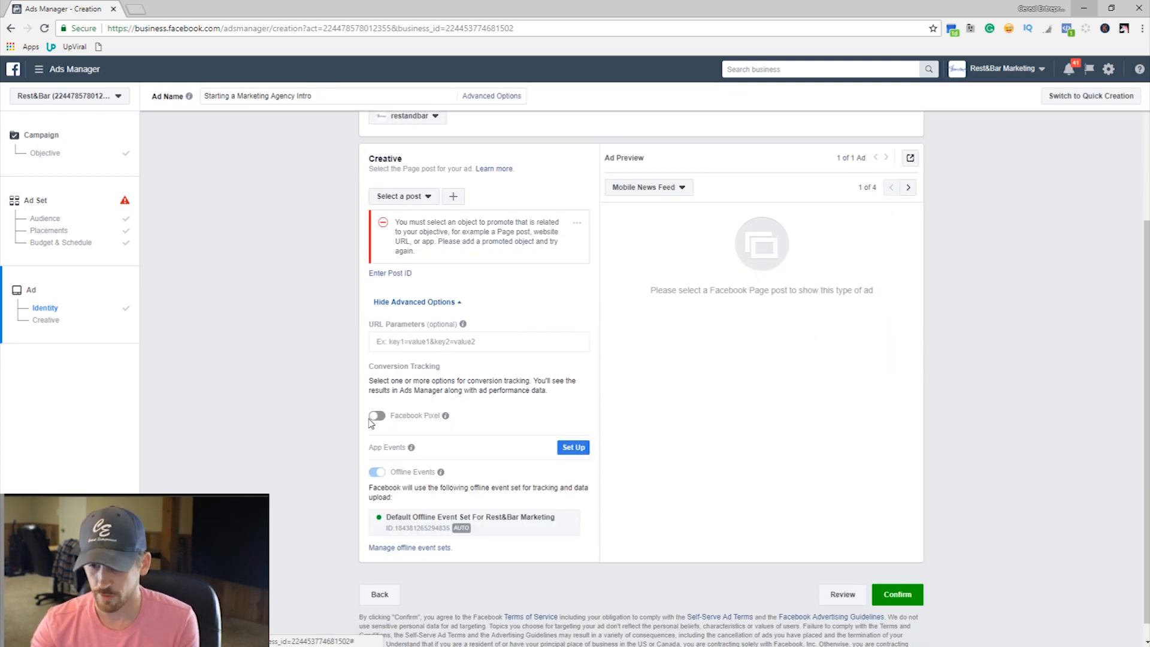
pyautogui.scroll(3, 471, 362)
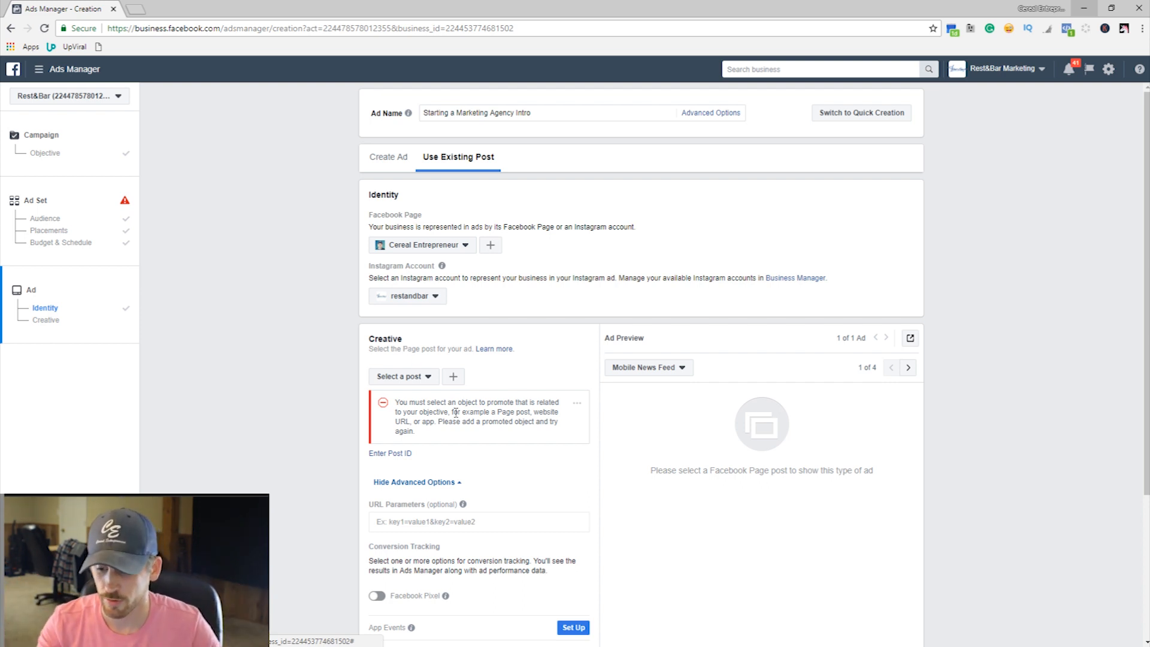
pyautogui.scroll(-3, 455, 413)
pyautogui.scroll(3, 421, 308)
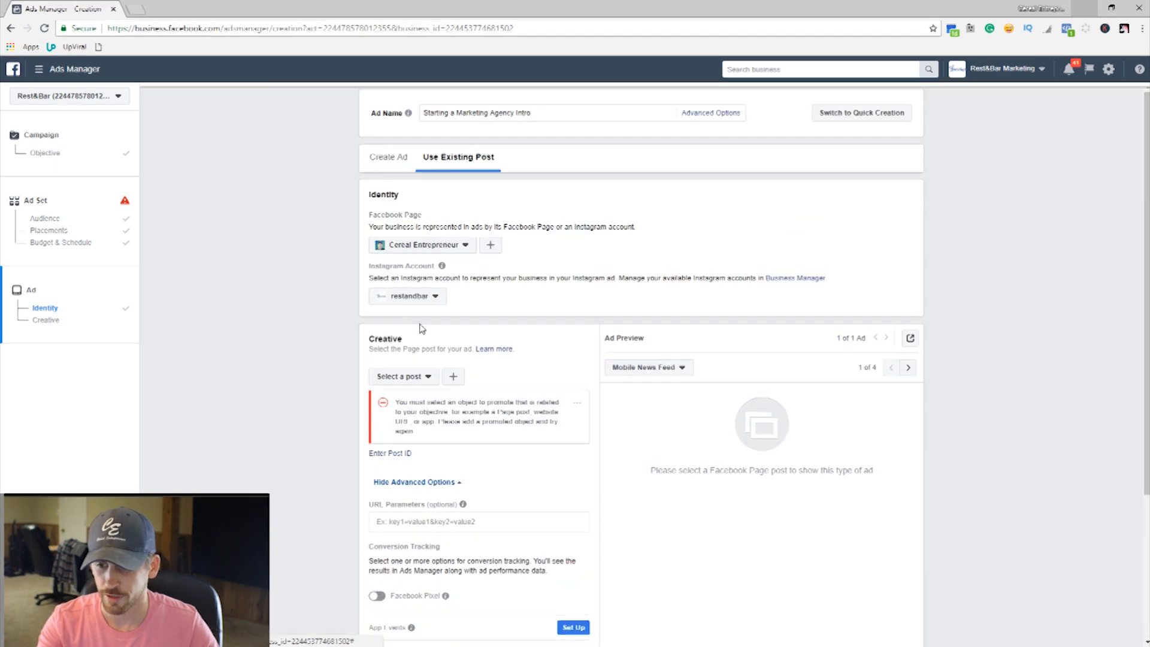
# Step: Check the Instagram account choices, keep restandbar, and return to creating a new ad
pyautogui.click(411, 295)
pyautogui.click(405, 358)
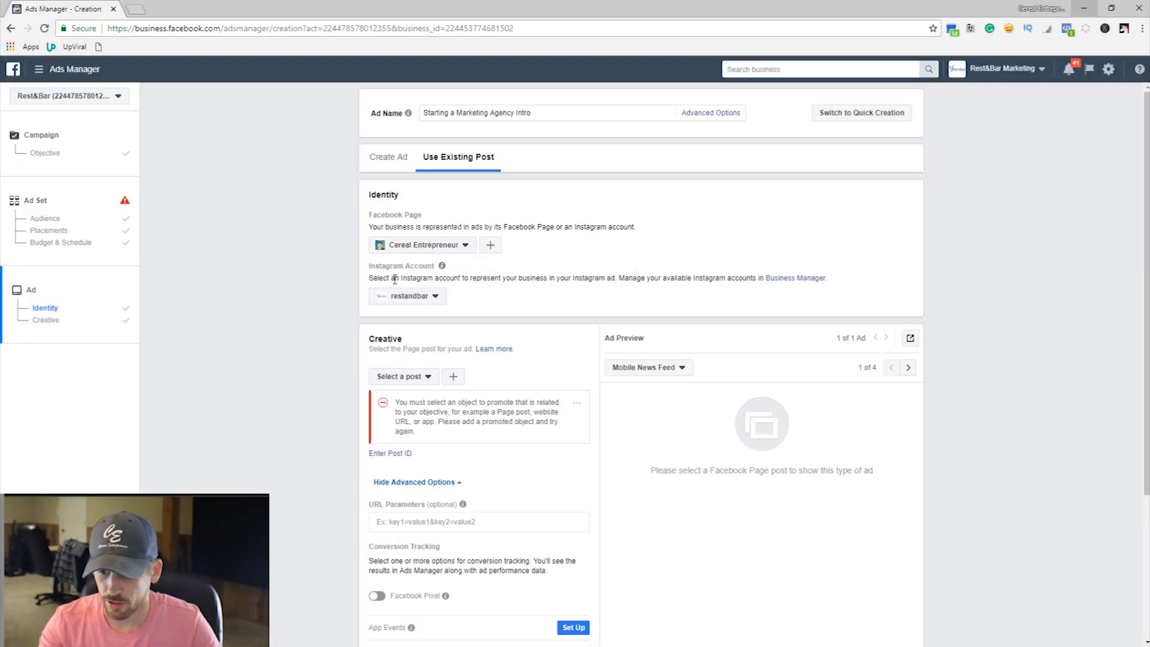
pyautogui.click(389, 157)
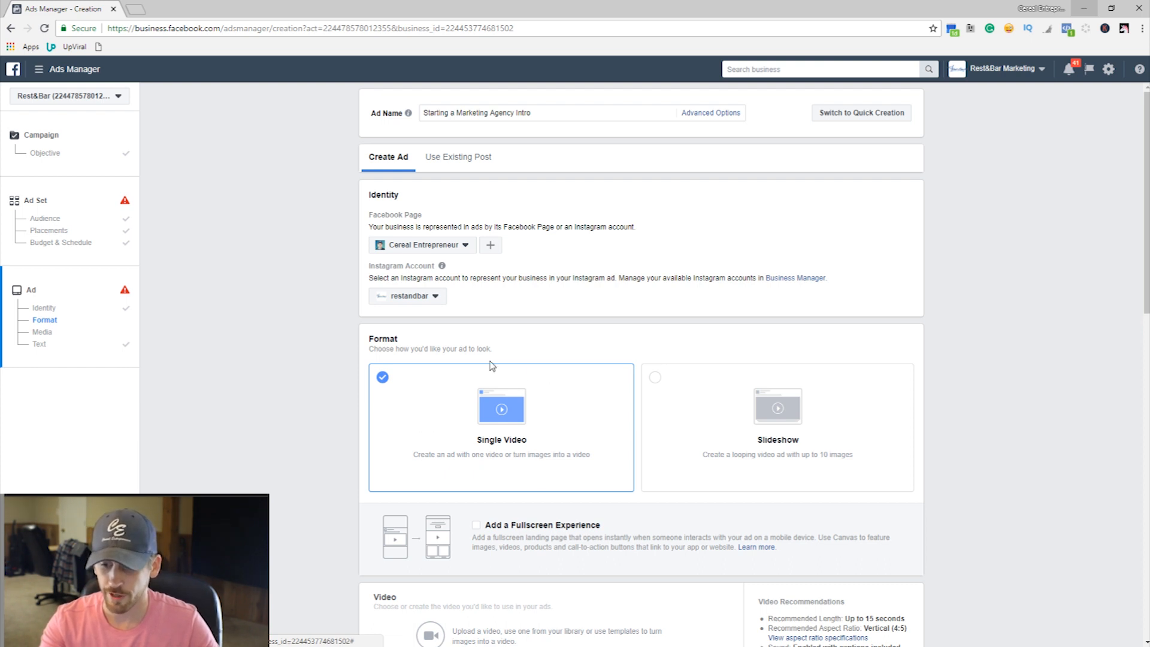
pyautogui.scroll(-1, 464, 443)
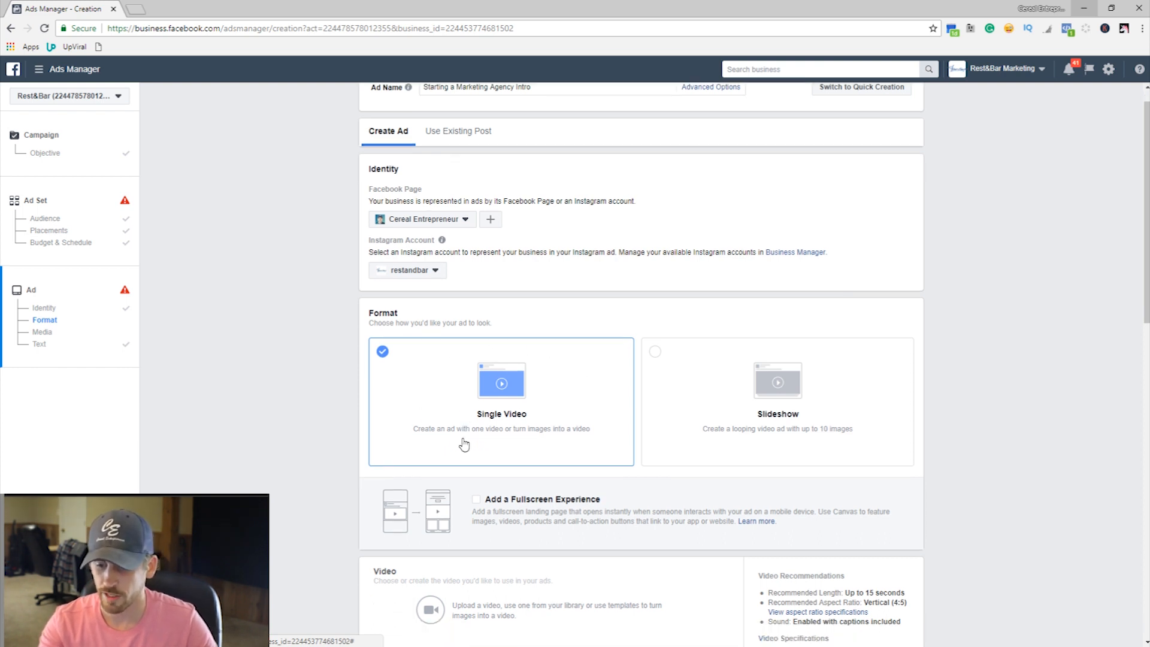
pyautogui.scroll(-5, 464, 443)
pyautogui.click(539, 428)
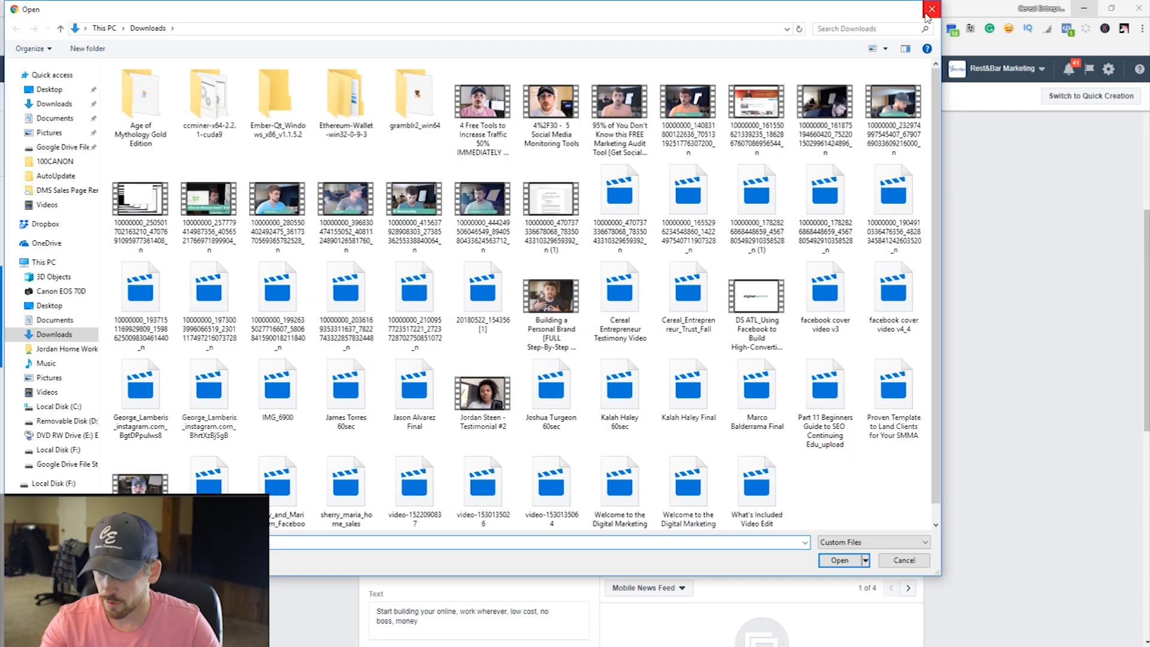
pyautogui.click(929, 12)
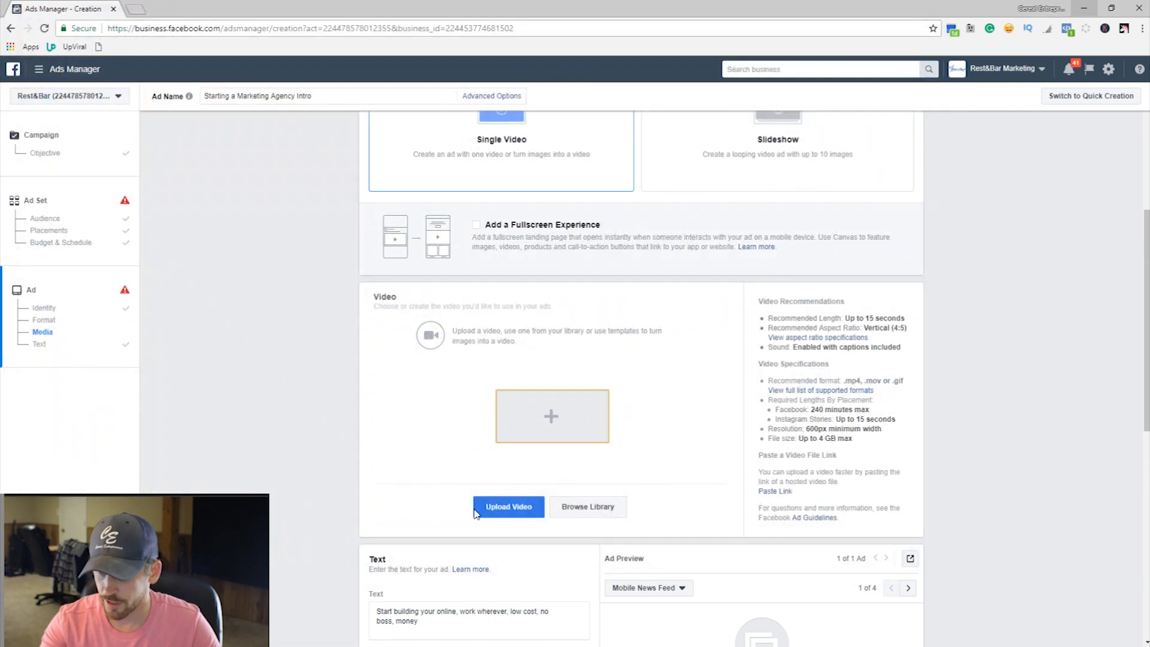
# Step: Select "What's Included Video Edit.mp4" from the account's video library as the ad's video
pyautogui.click(579, 507)
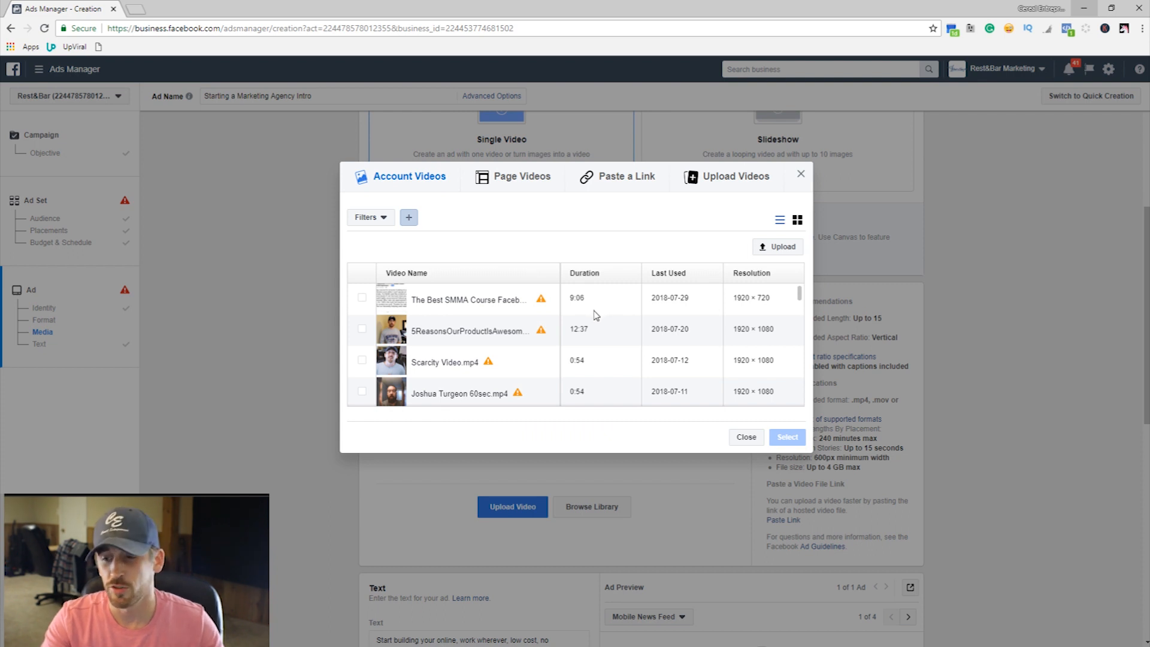
pyautogui.scroll(-2, 521, 297)
pyautogui.scroll(2, 485, 345)
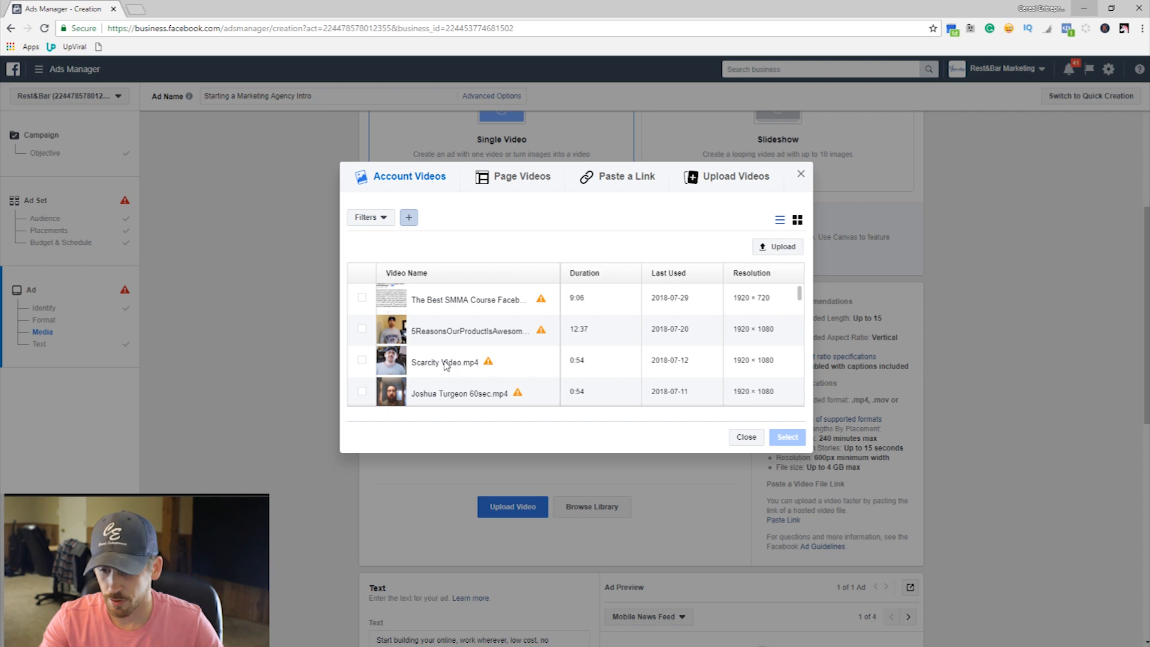
pyautogui.scroll(-2, 442, 362)
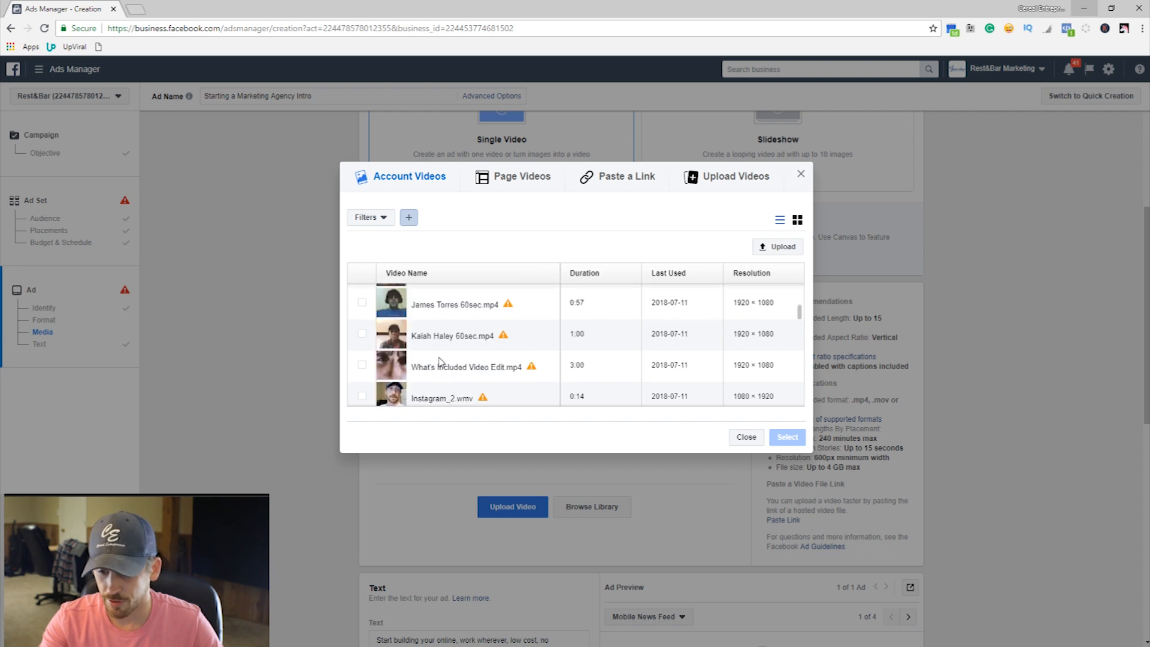
pyautogui.click(362, 364)
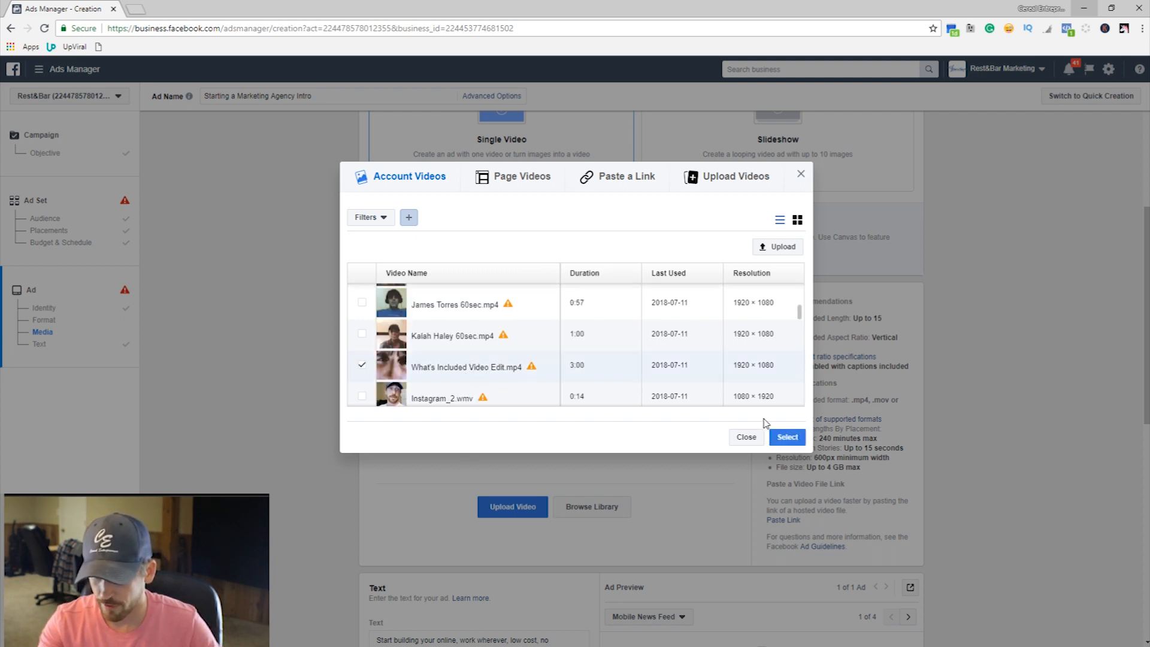
pyautogui.click(787, 438)
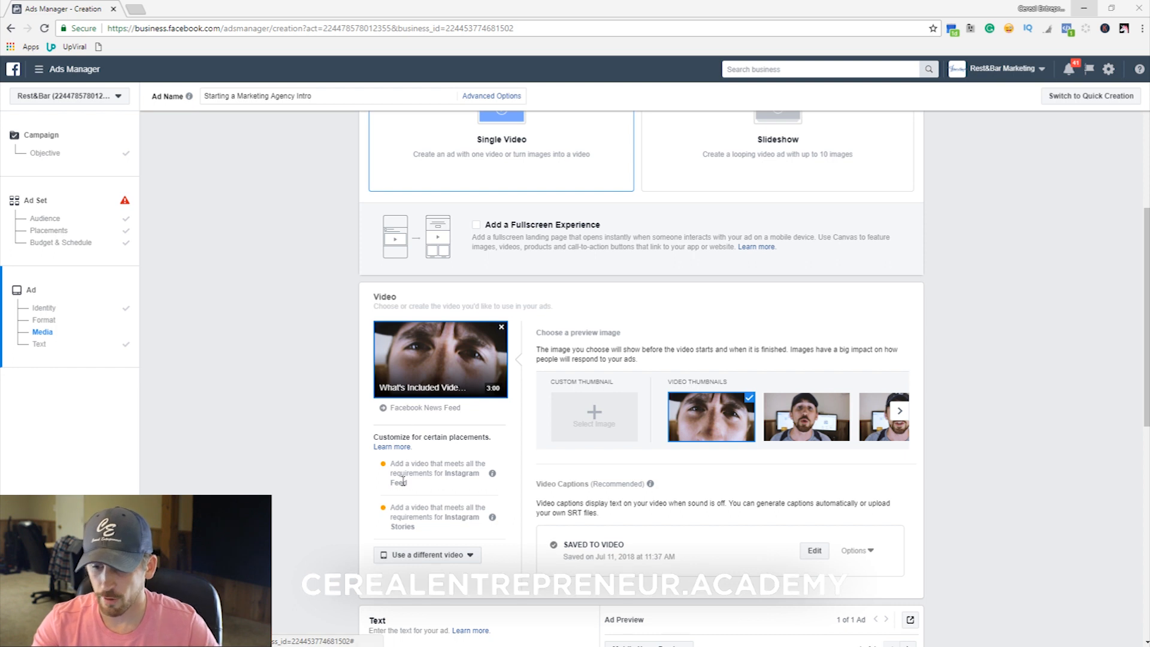
# Step: Examine the Instagram Feed video requirements, the preview image and caption options, and the ad's text and preview
pyautogui.moveTo(492, 473)
pyautogui.scroll(-3, 492, 473)
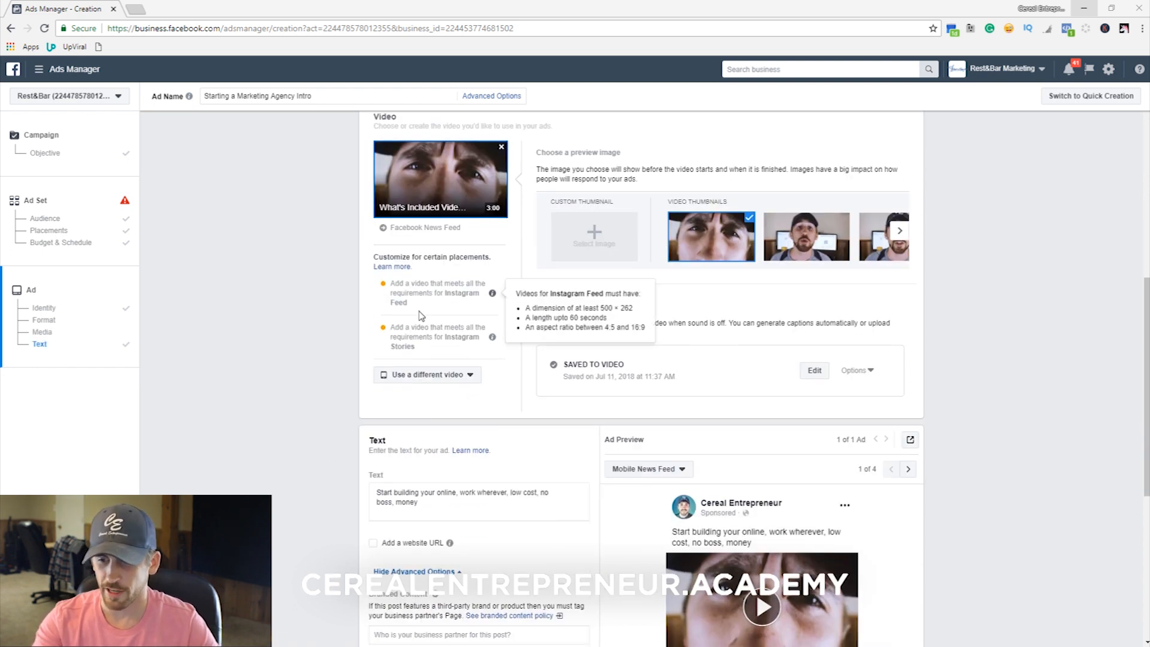
pyautogui.scroll(6, 365, 525)
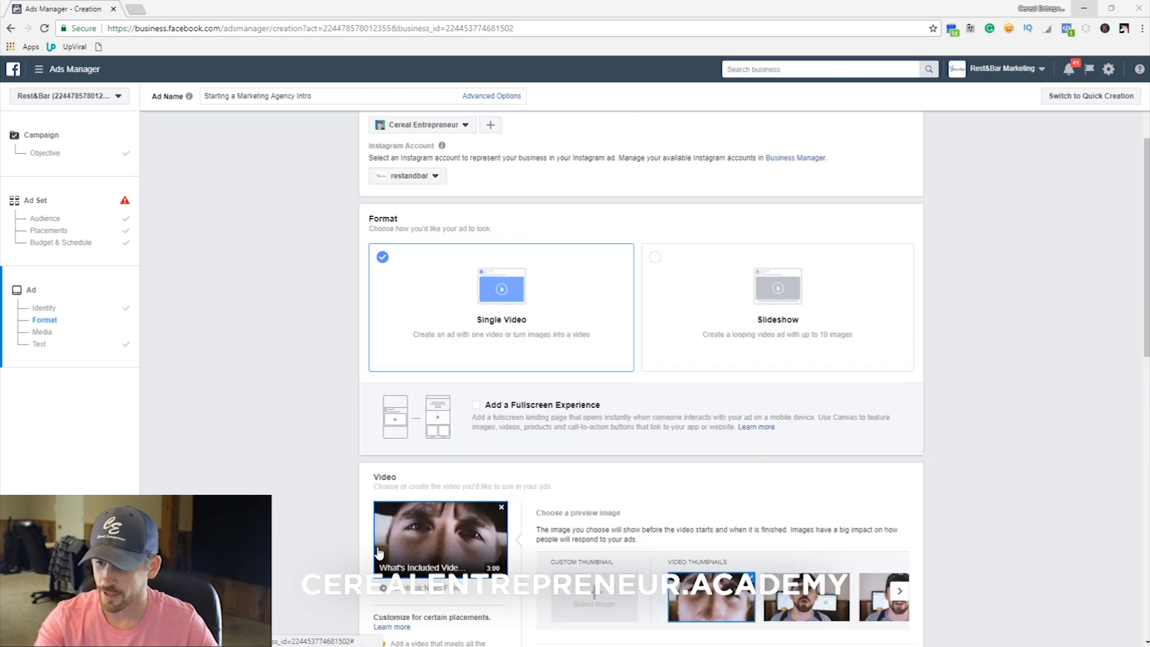
pyautogui.scroll(-3, 238, 356)
pyautogui.scroll(4, 542, 452)
pyautogui.scroll(-4, 542, 441)
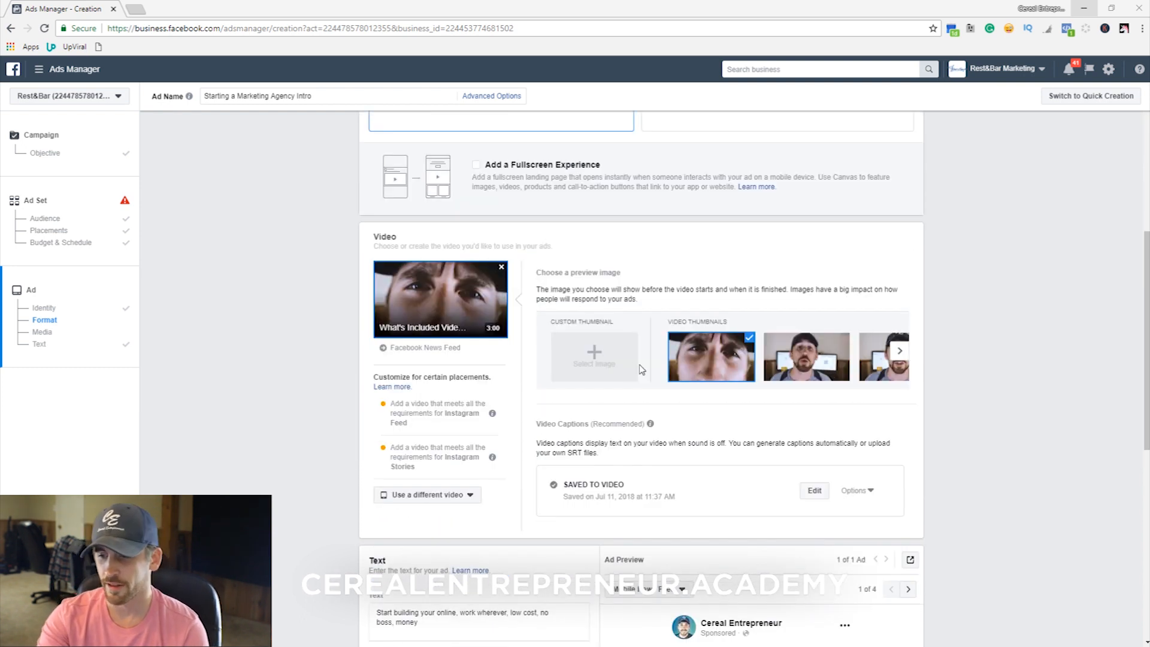
pyautogui.scroll(-1, 462, 304)
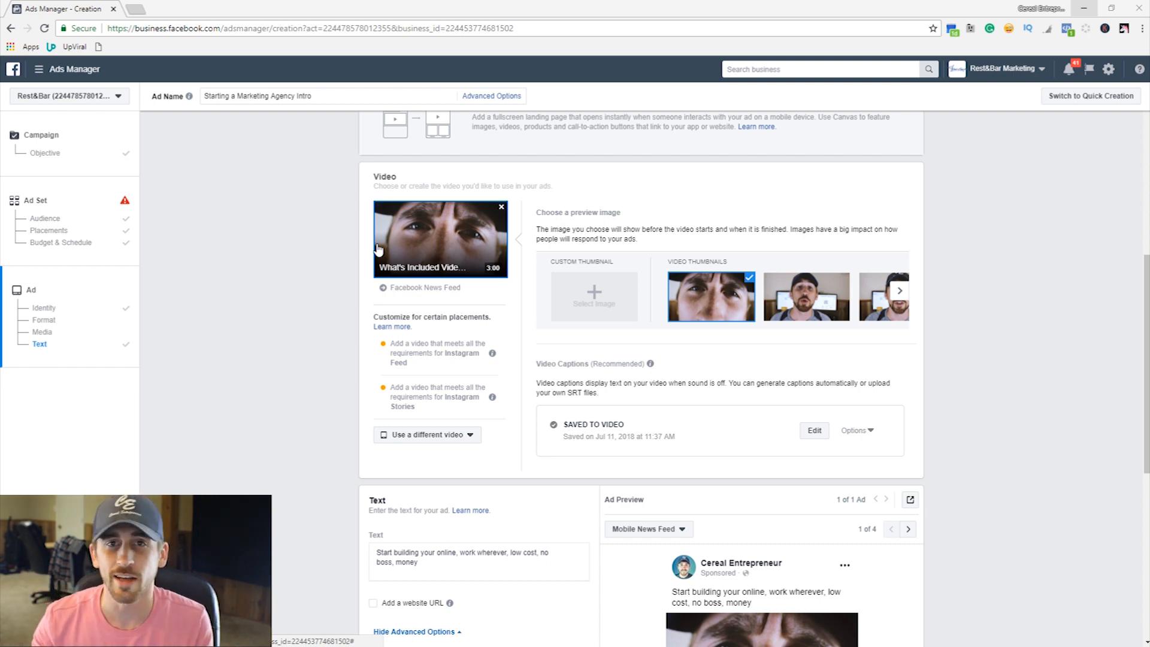
pyautogui.scroll(-3, 458, 281)
pyautogui.scroll(2, 462, 300)
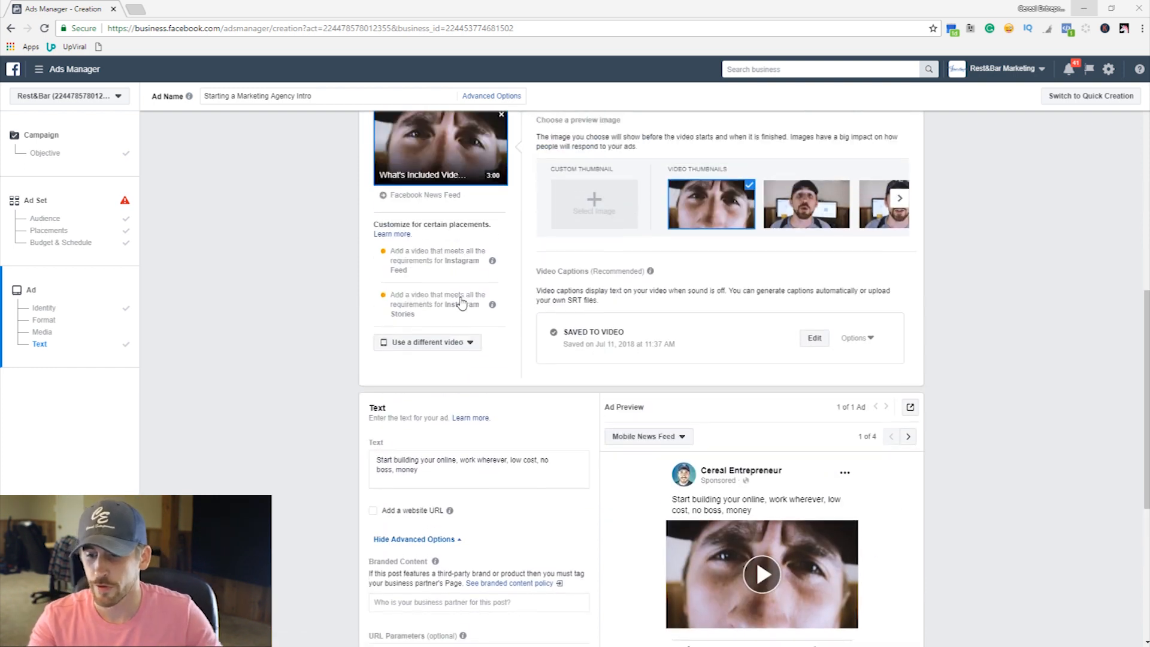
# Step: Replace the ad's text with "OMG 😱 Did you know this was even possible?!", taking the screaming-face emoji from the emoji picker
pyautogui.scroll(3, 462, 303)
pyautogui.scroll(-3, 491, 360)
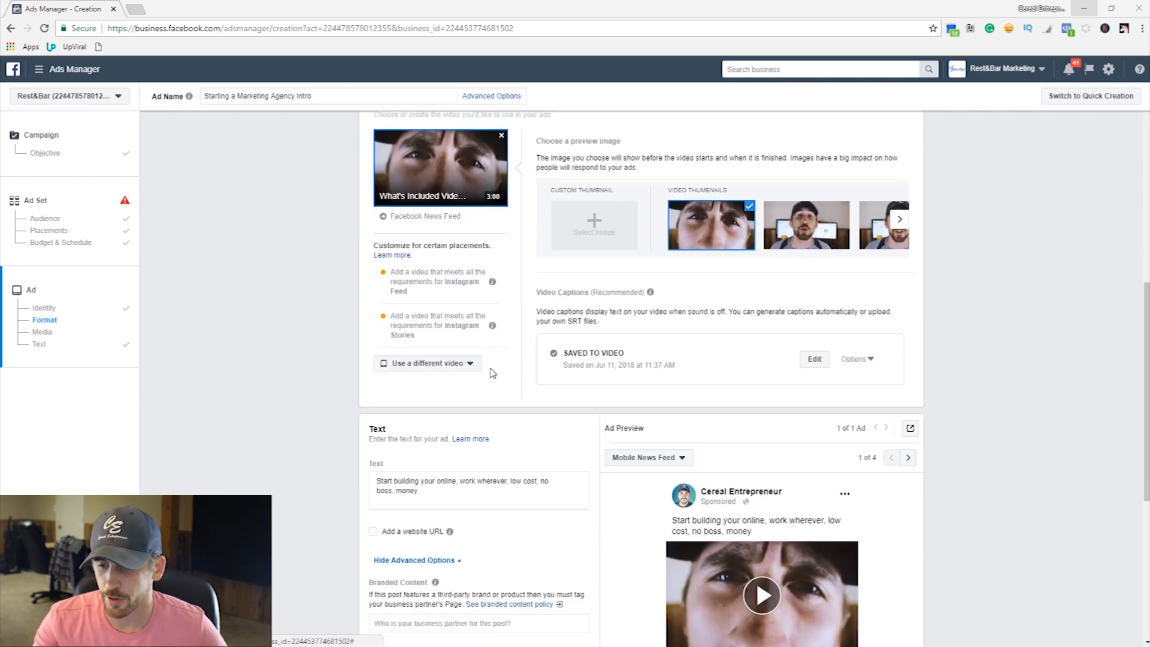
pyautogui.scroll(-4, 490, 368)
pyautogui.moveTo(429, 261); pyautogui.dragTo(362, 247)
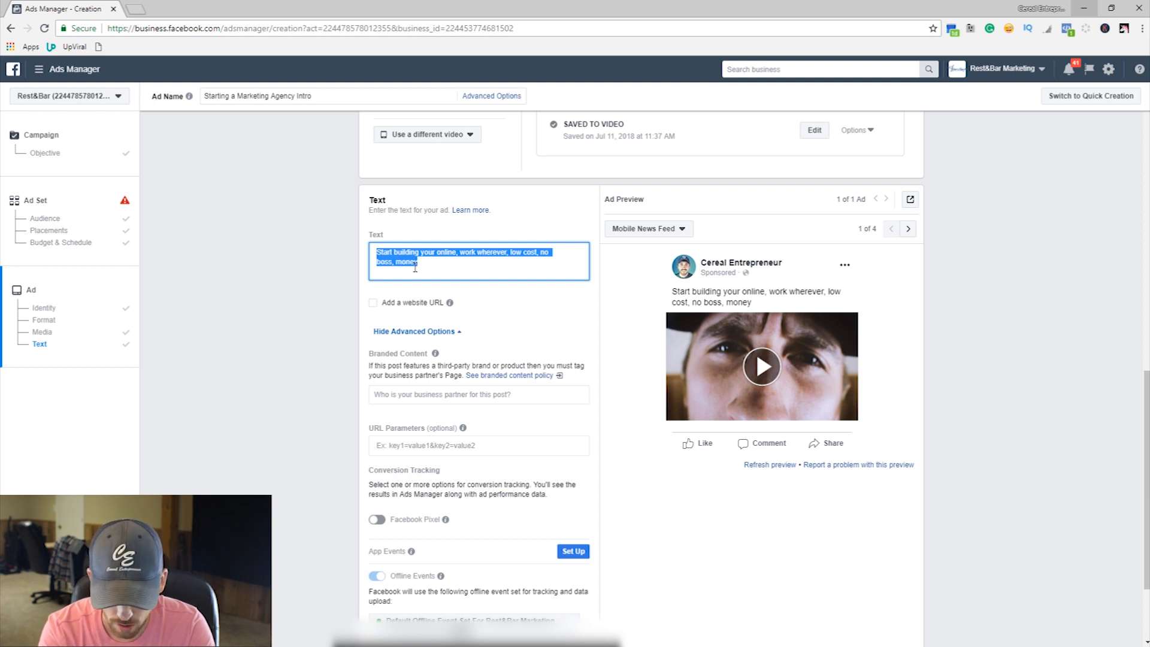
pyautogui.write('OMG')
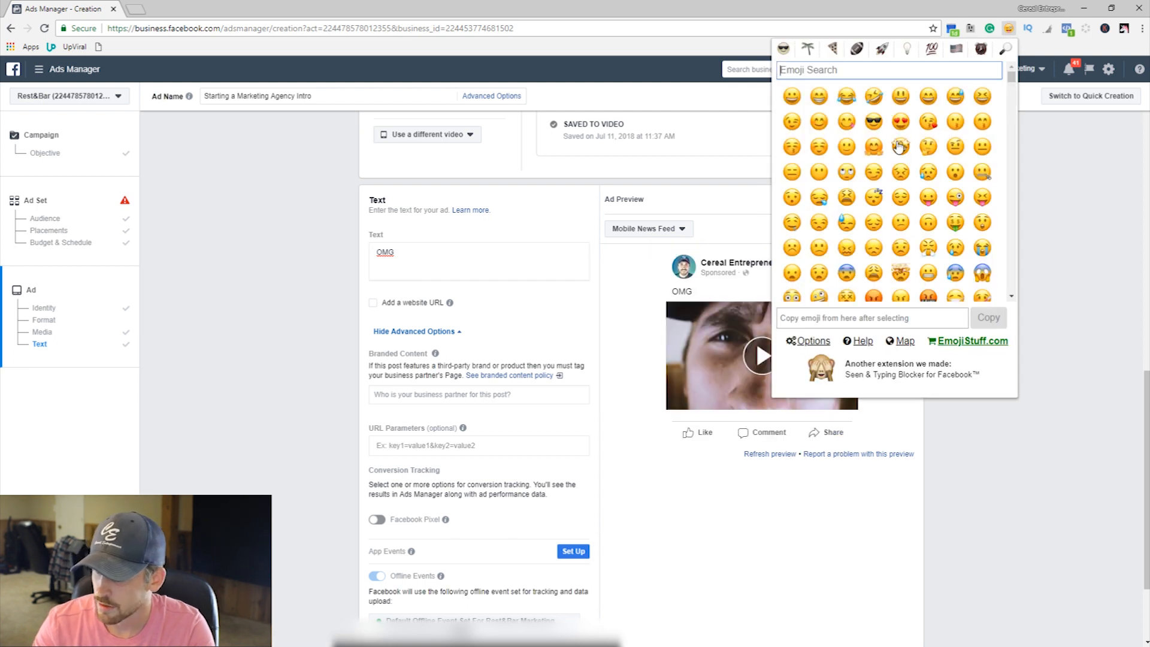
pyautogui.click(981, 275)
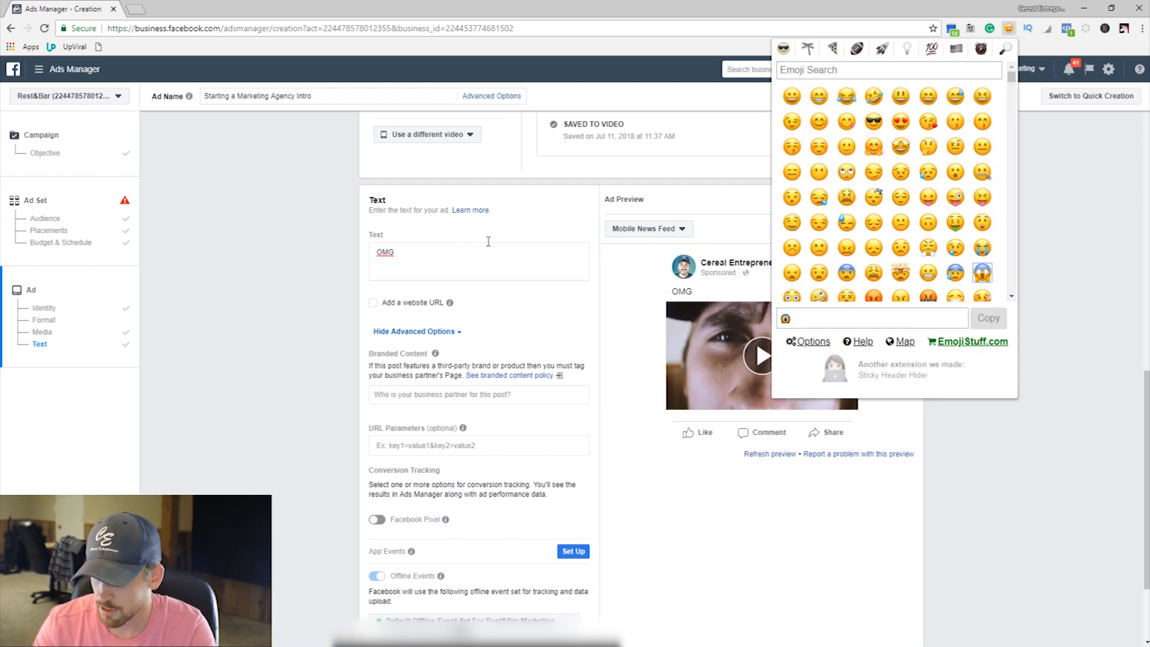
pyautogui.click(456, 253)
pyautogui.write('😱')
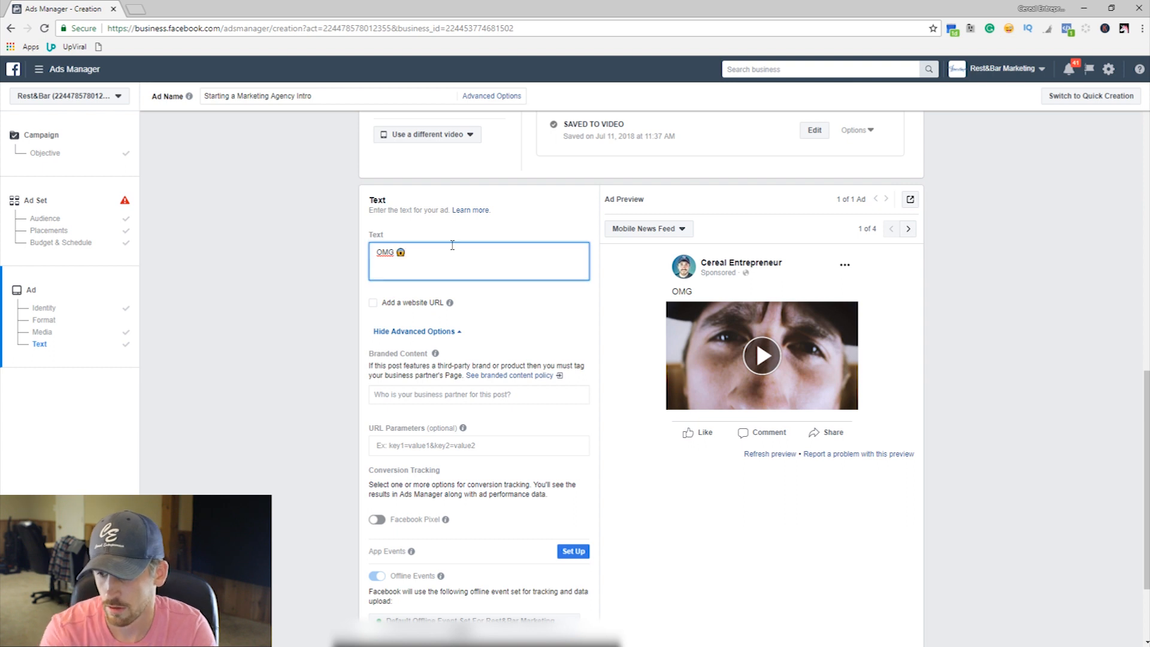
pyautogui.write('Did')
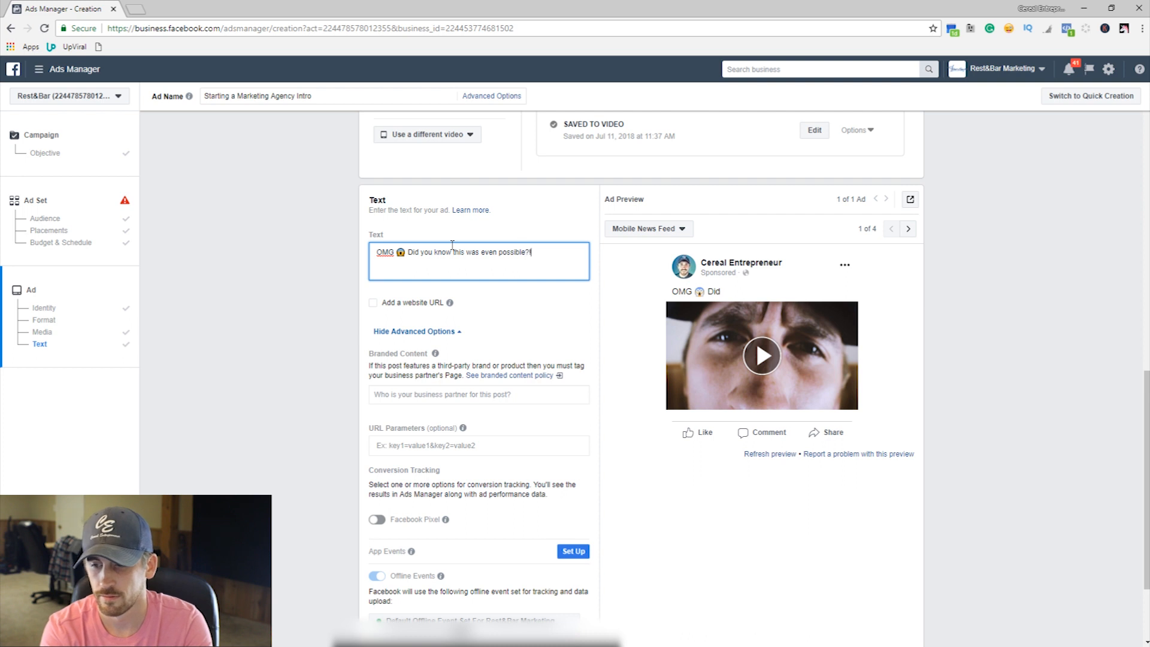
# Step: Add a second paragraph to the ad text reading "$10,000+ per month to run social media campaigns for businesses."
pyautogui.press('Return')
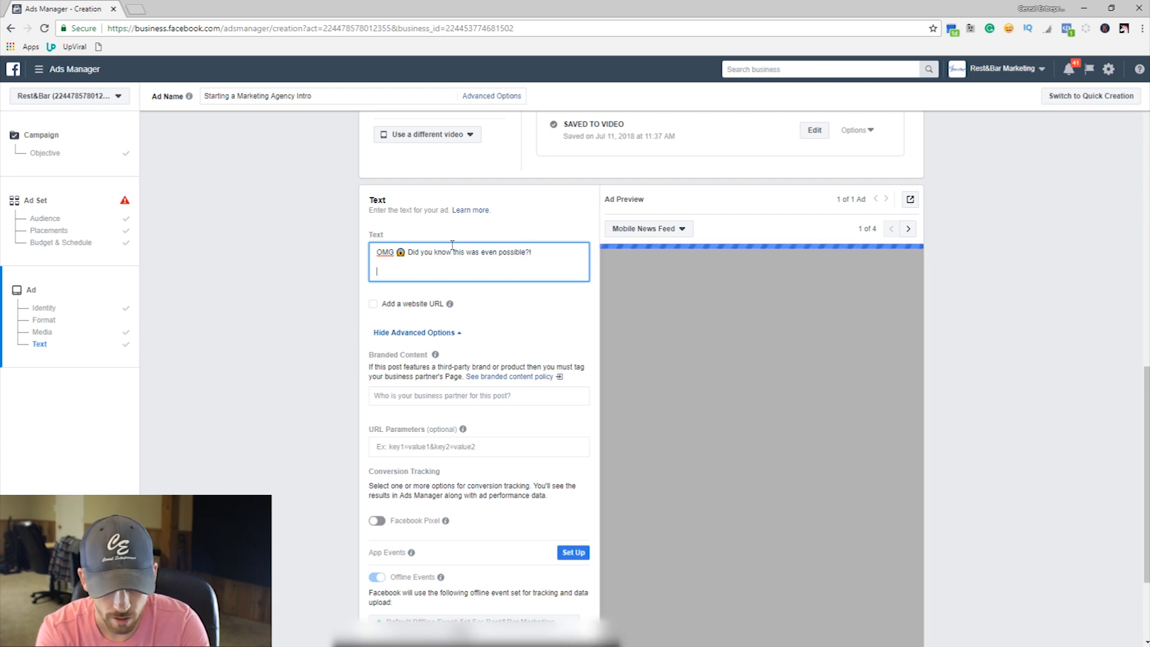
pyautogui.write('$10,000+')
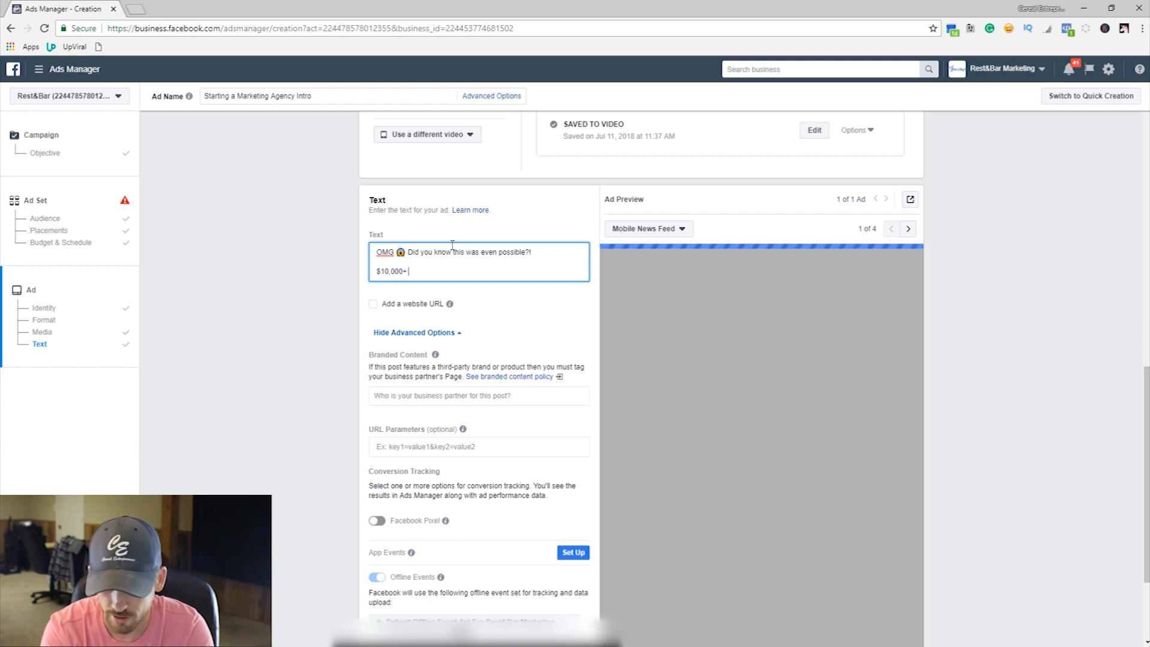
pyautogui.write(' per month to ')
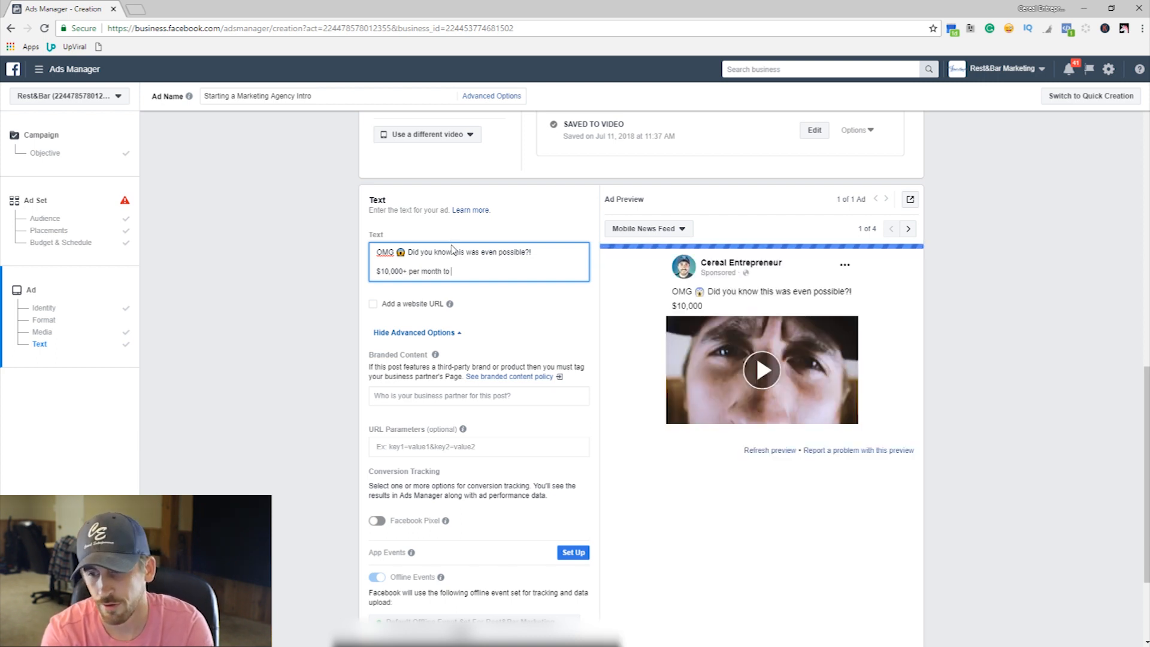
pyautogui.write('run')
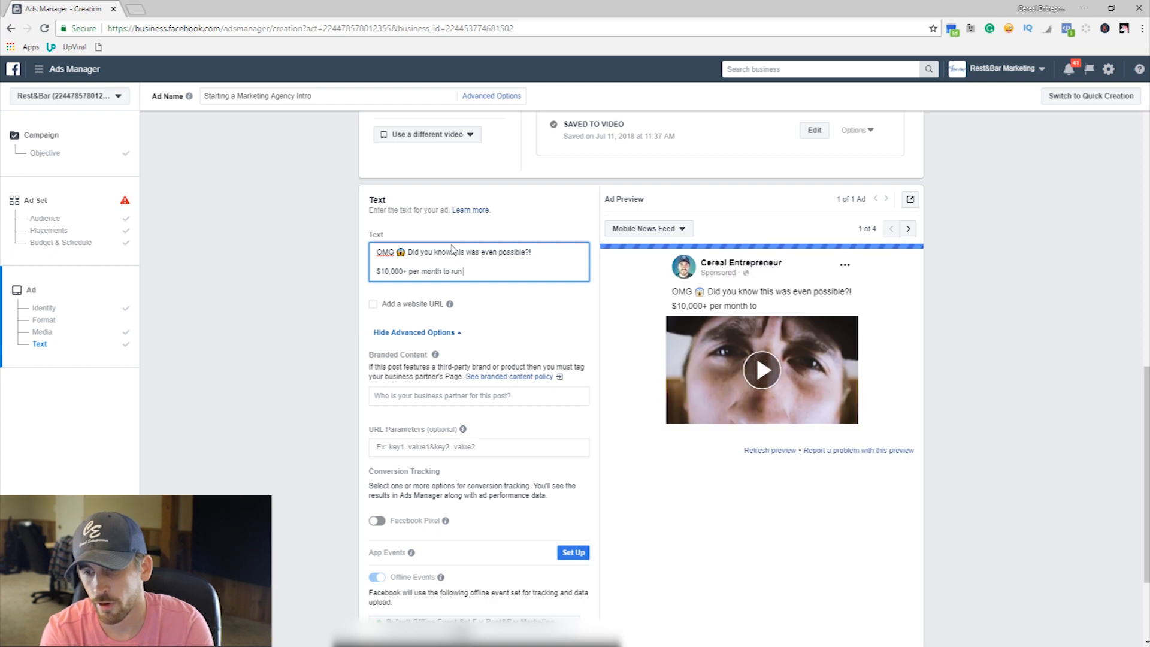
pyautogui.write('sp')
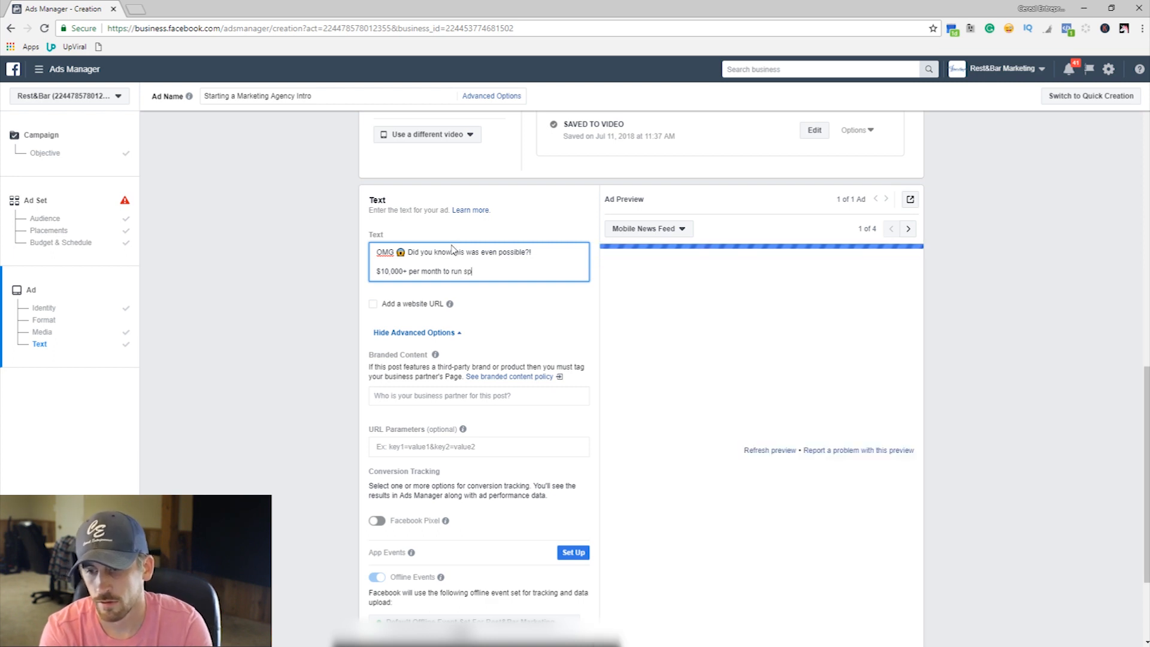
pyautogui.press('BackSpace')
pyautogui.write('ocial media campang')
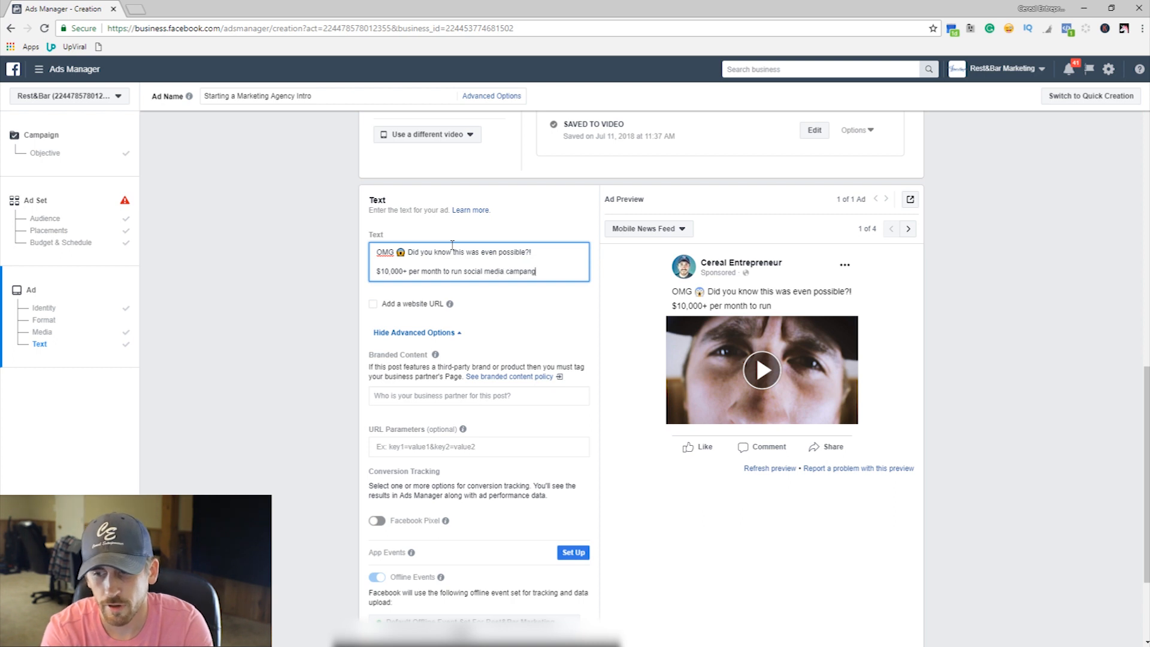
pyautogui.press('BackSpace')
pyautogui.press('BackSpace')
pyautogui.write('igns for ')
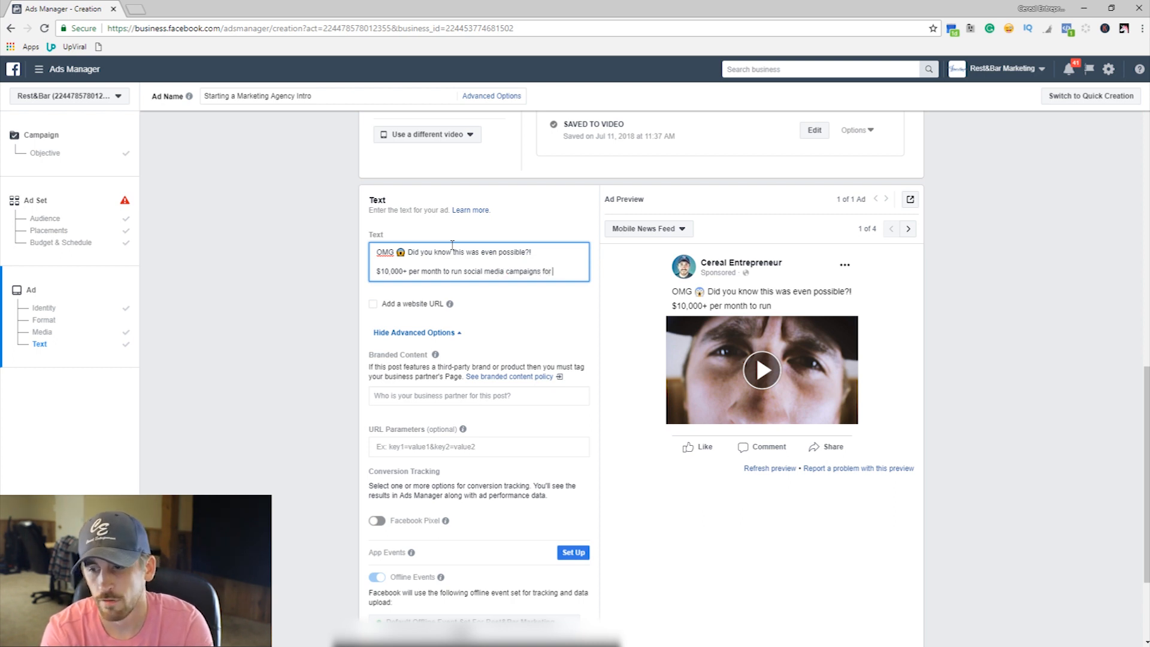
pyautogui.write('ubsienses')
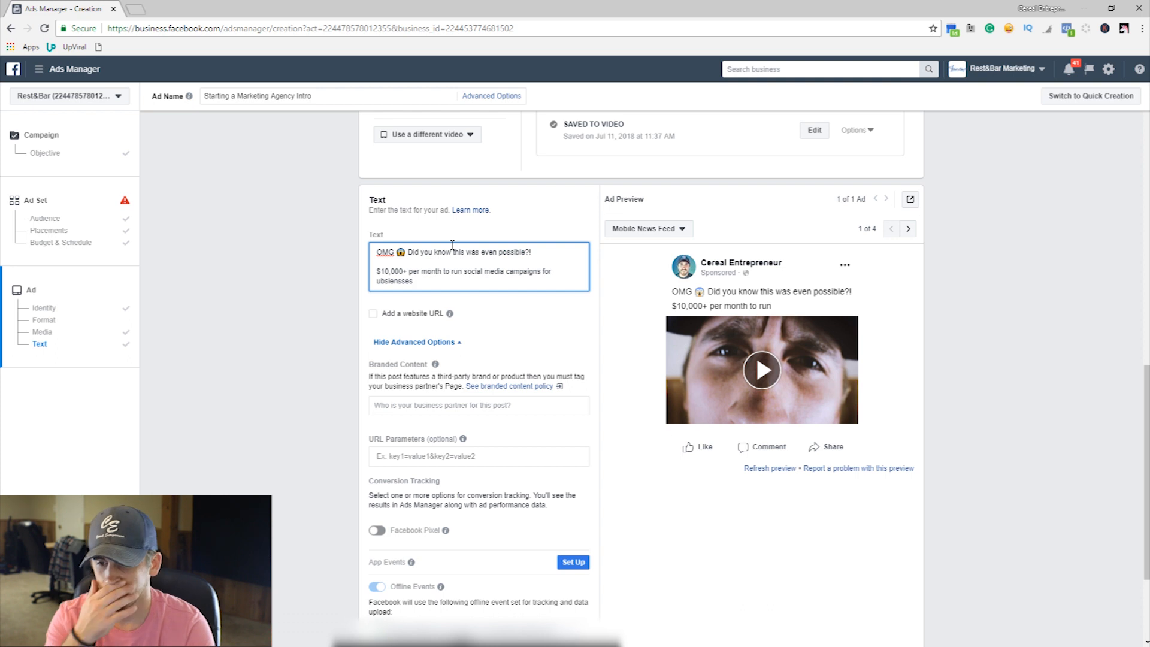
pyautogui.press('BackSpace')
pyautogui.press('BackSpace')
pyautogui.press('BackSpace')
pyautogui.press('BackSpace')
pyautogui.press('BackSpace')
pyautogui.press('BackSpace')
pyautogui.press('BackSpace')
pyautogui.press('BackSpace')
pyautogui.press('BackSpace')
pyautogui.press('BackSpace')
pyautogui.press('BackSpace')
pyautogui.press('BackSpace')
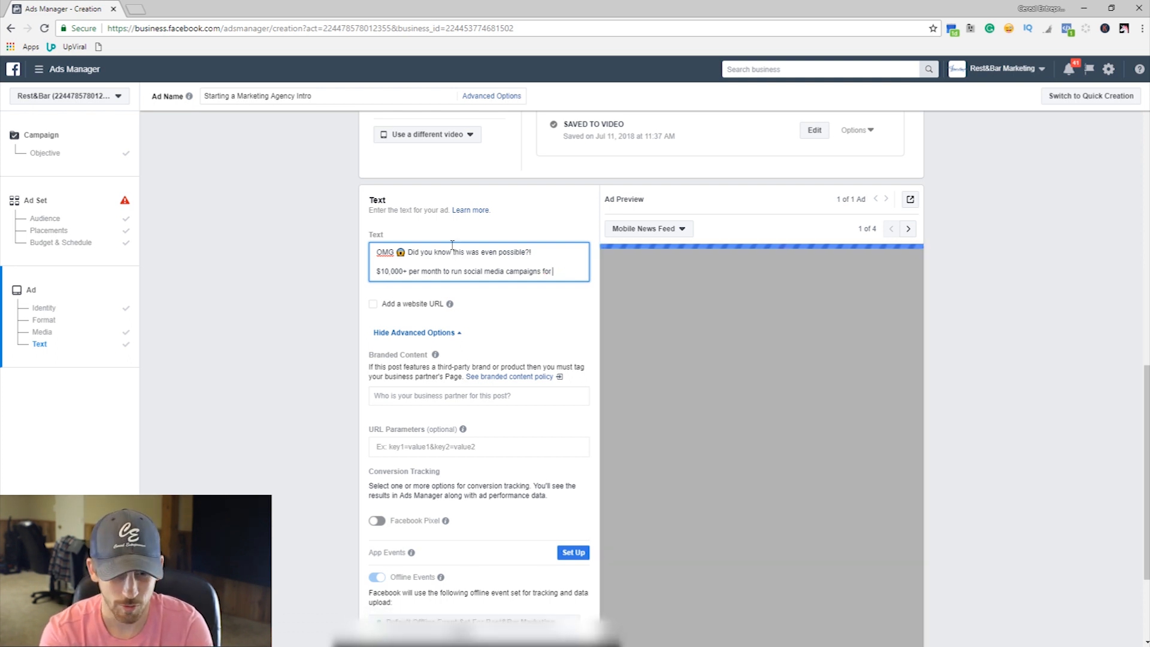
pyautogui.write('r businesses.')
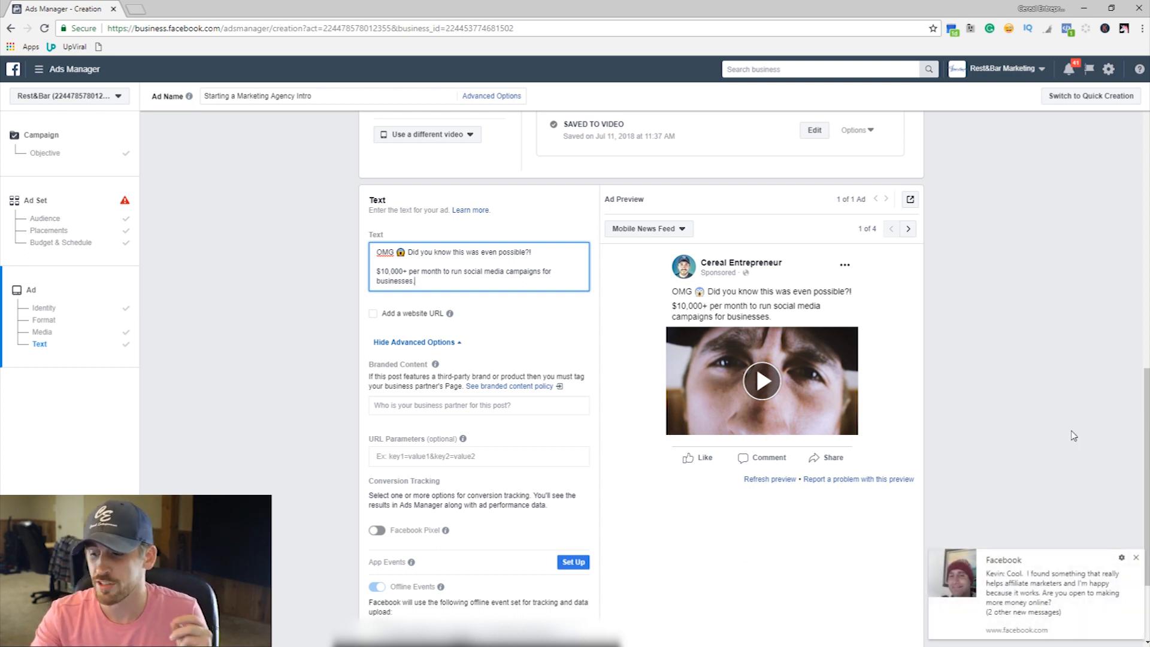
pyautogui.click(1136, 560)
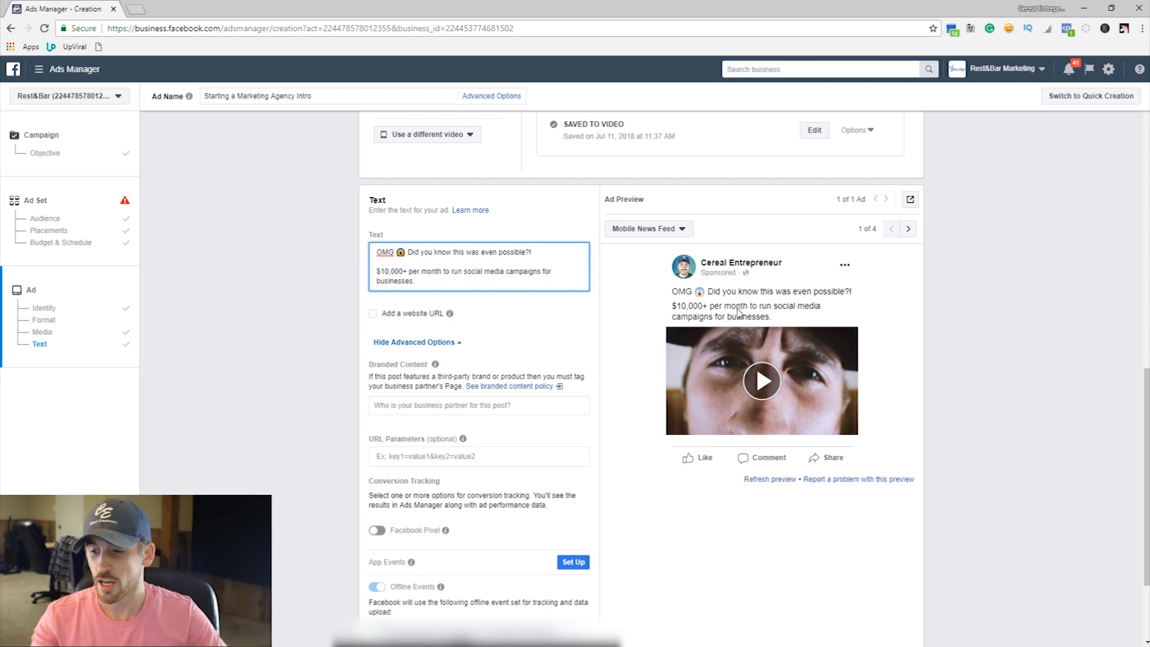
# Step: Find a right-arrow emoji with the search term "arrow" and insert it before "$10,000+" in the ad text
pyautogui.click(674, 311)
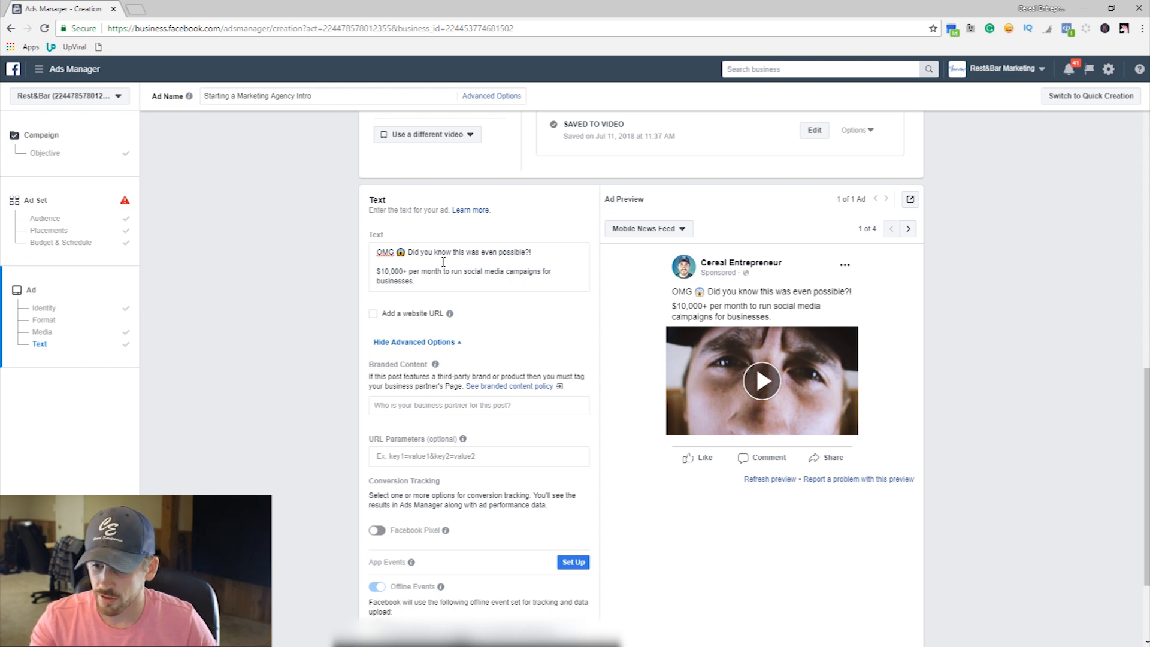
pyautogui.click(376, 274)
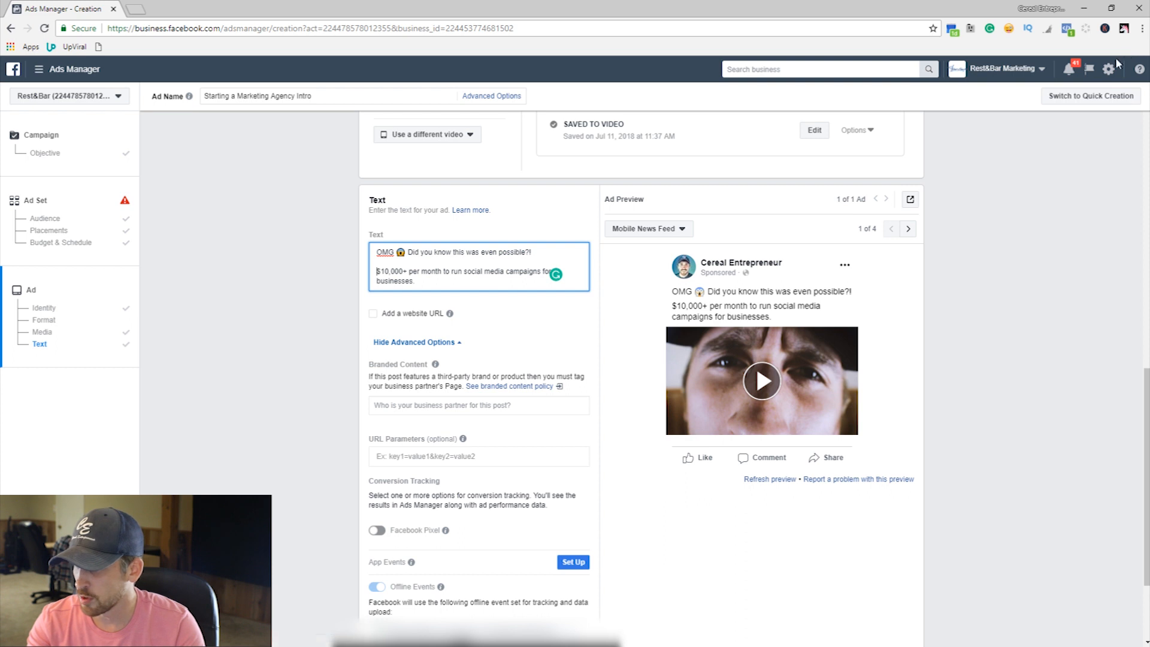
pyautogui.click(1009, 29)
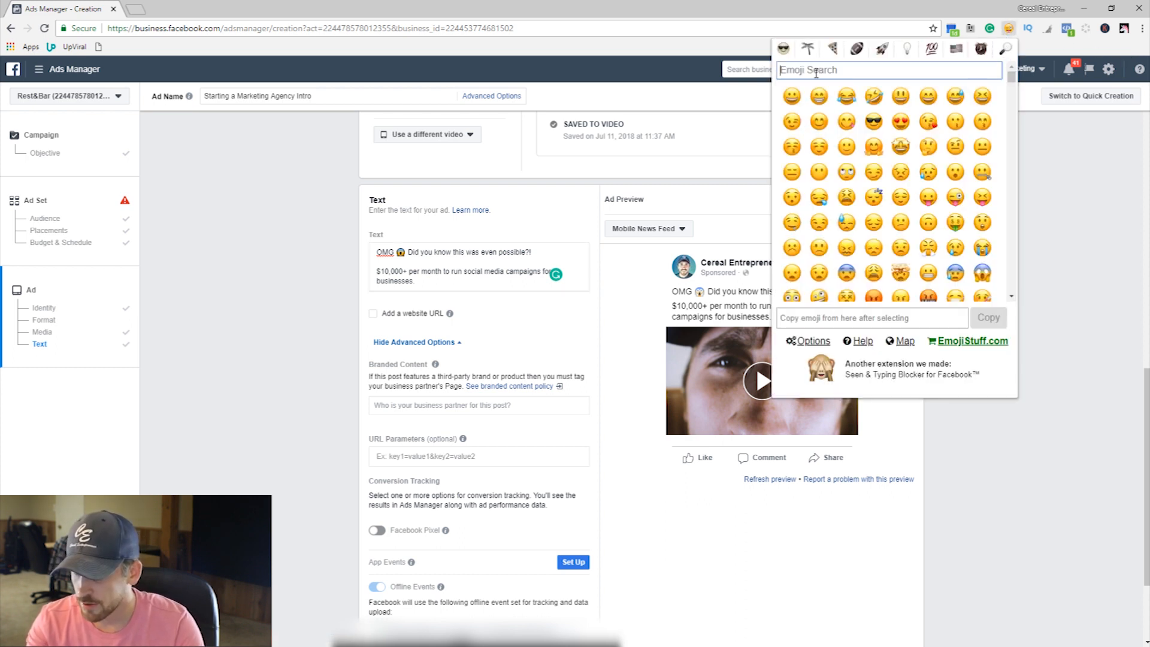
pyautogui.write('arrow')
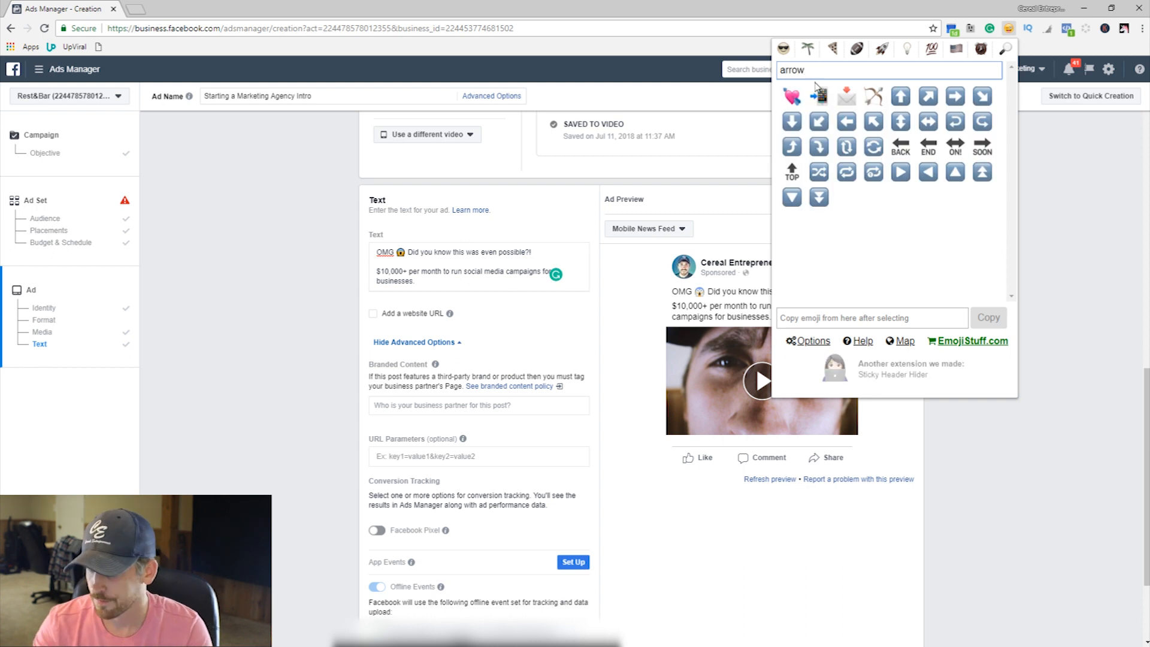
pyautogui.click(954, 96)
pyautogui.click(390, 287)
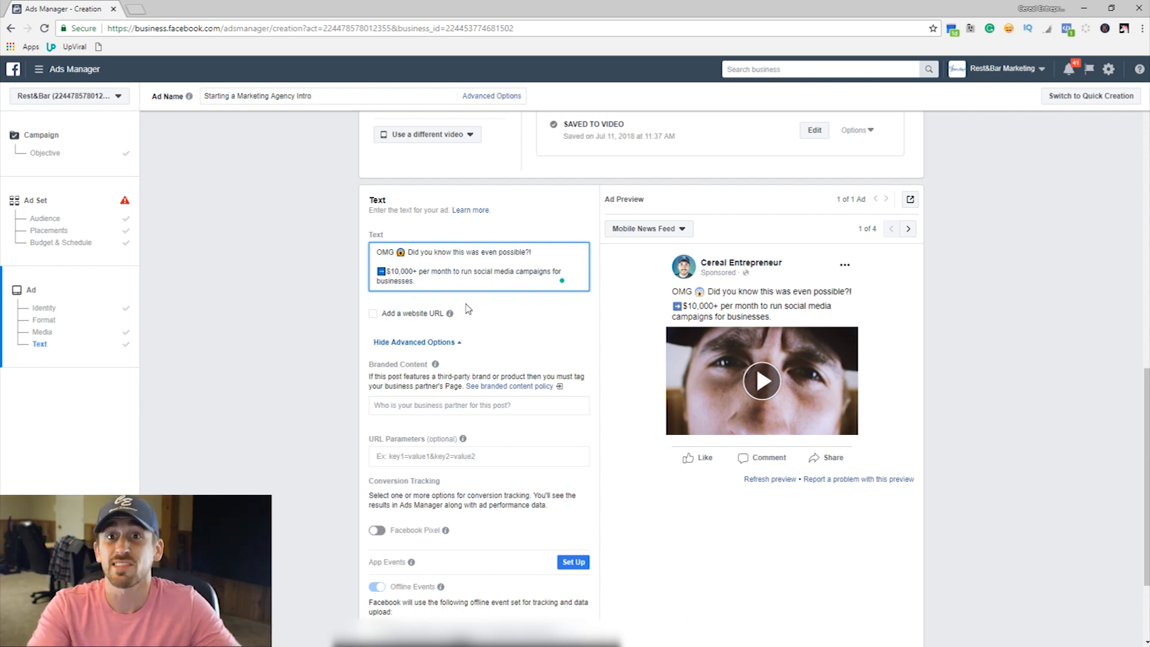
pyautogui.scroll(-1, 479, 251)
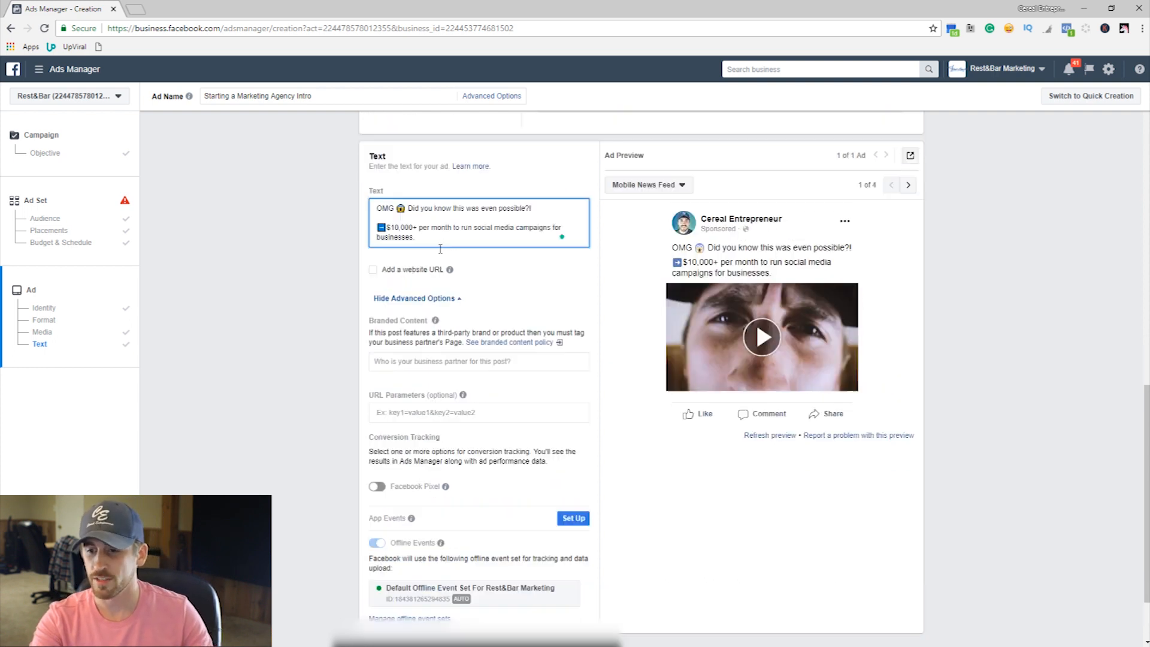
pyautogui.scroll(1, 440, 249)
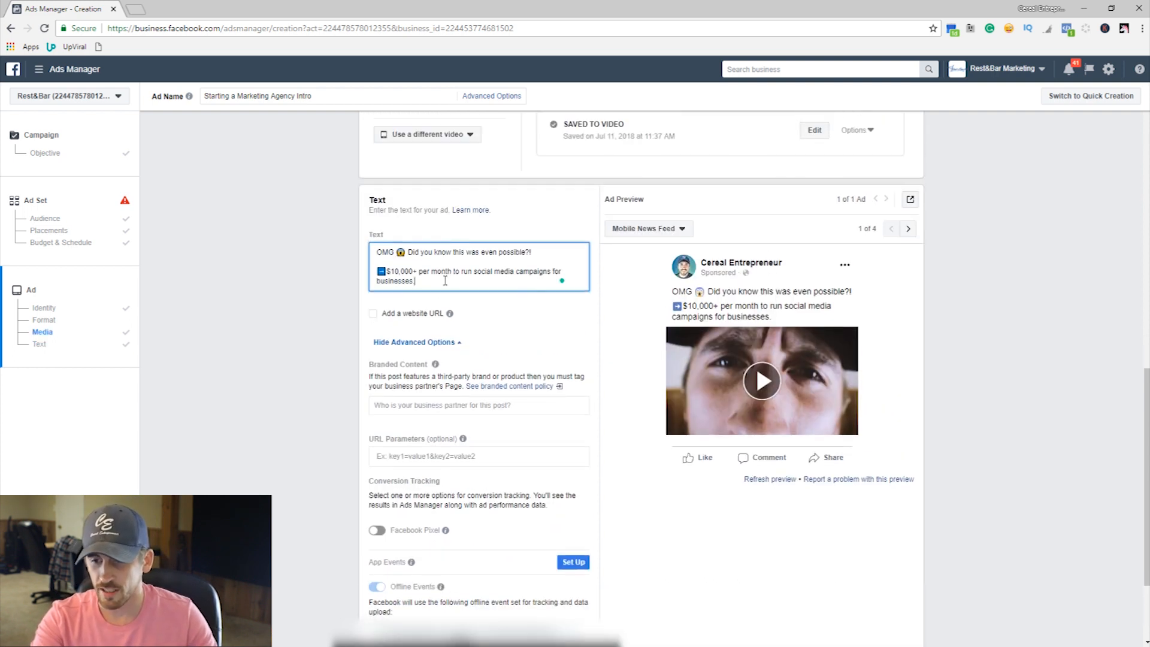
pyautogui.press('Return')
pyautogui.press('Return')
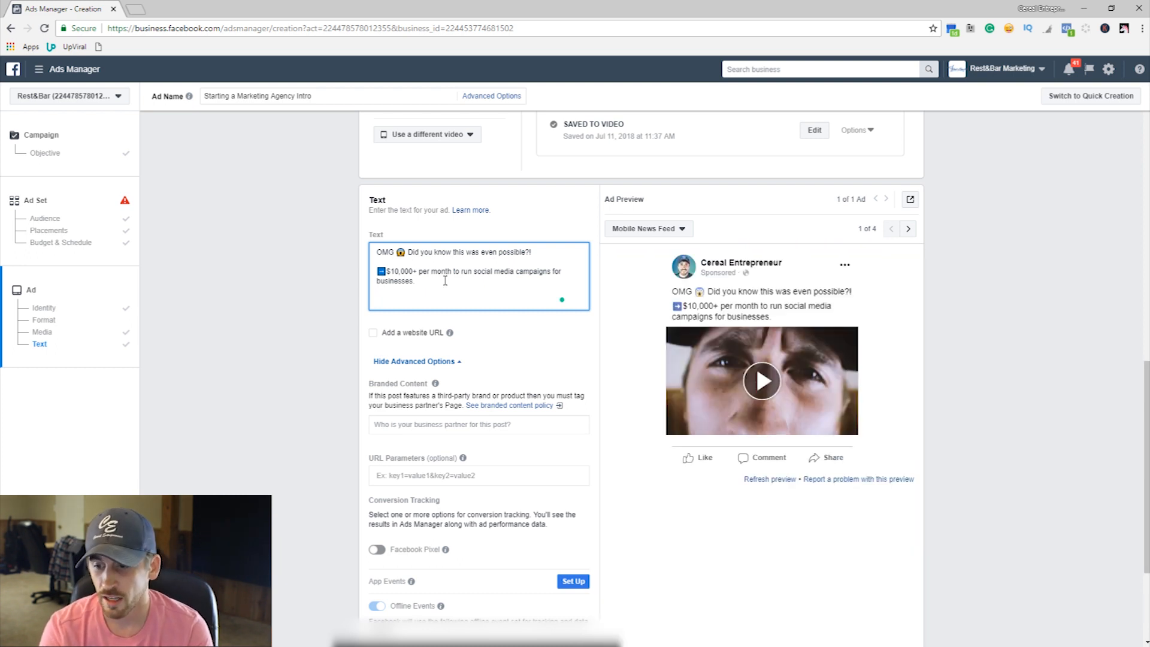
pyautogui.write('hh')
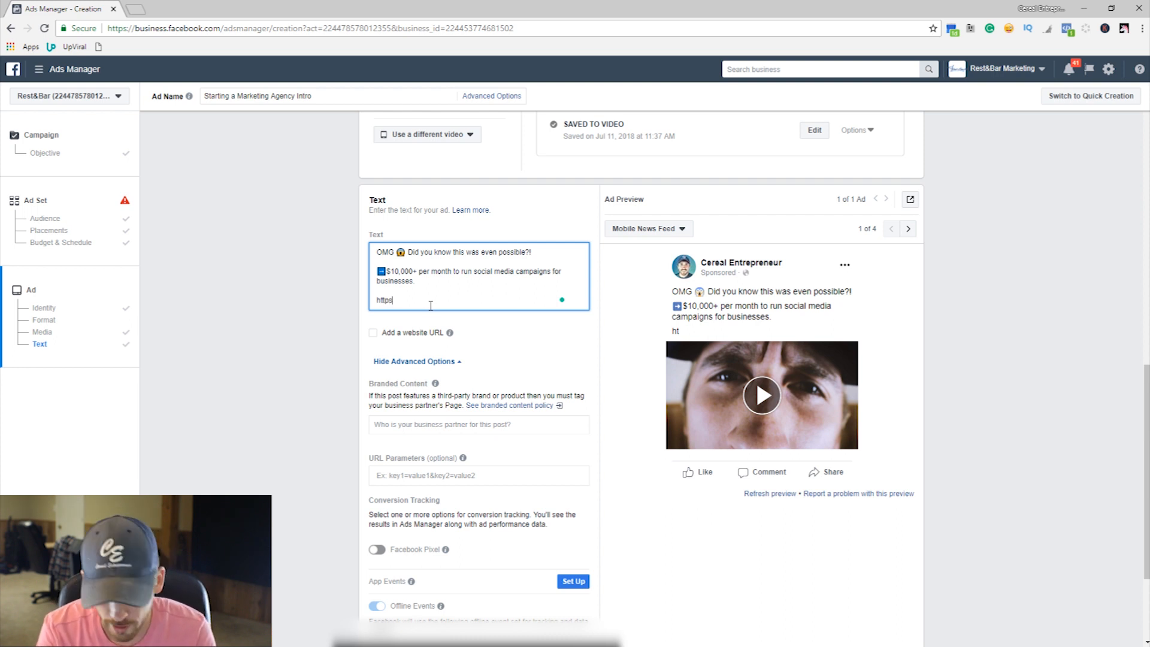
pyautogui.write('cerealentrepreneu')
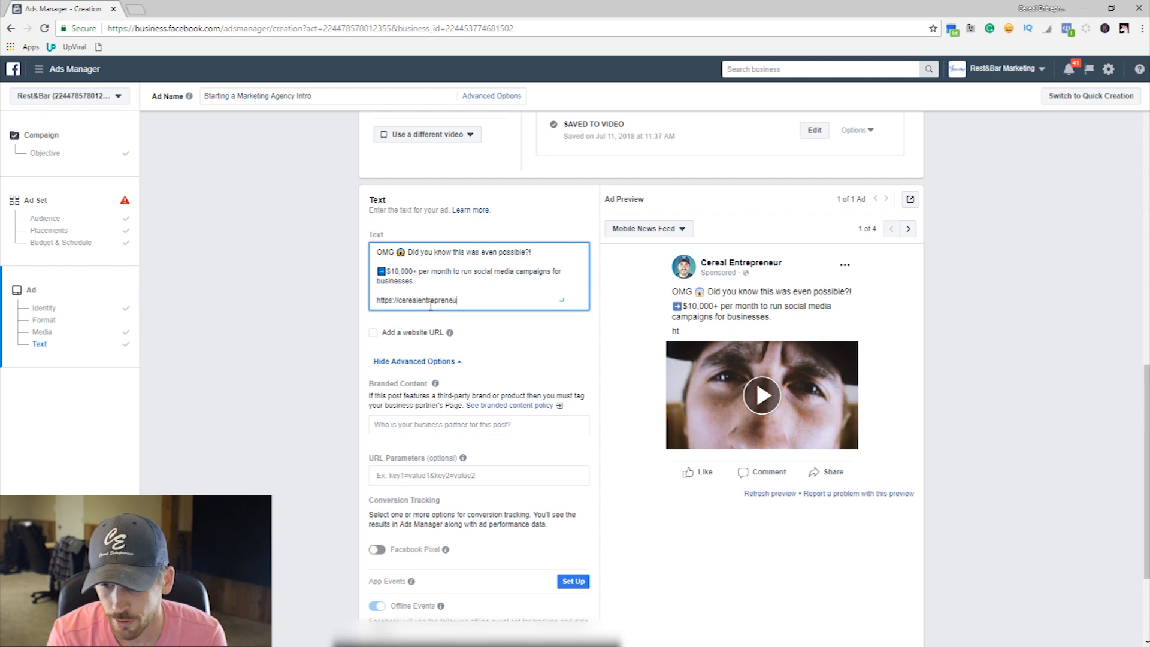
pyautogui.write('r.academy')
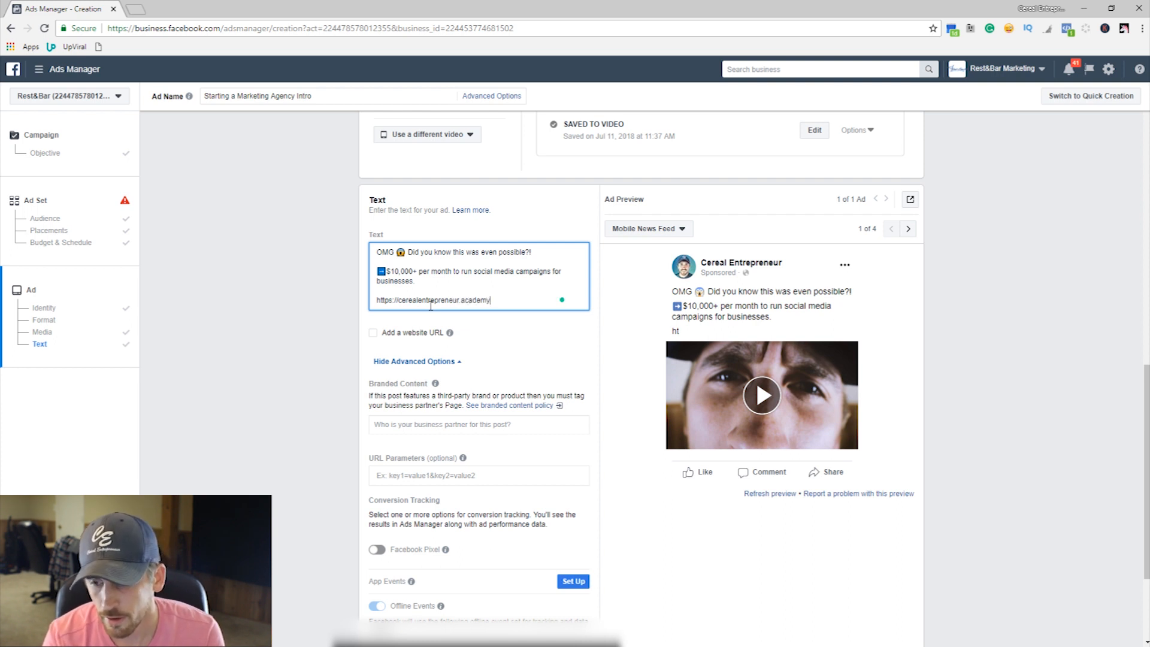
pyautogui.moveTo(491, 300); pyautogui.dragTo(368, 304)
pyautogui.hotkey('ctrl', 'c')
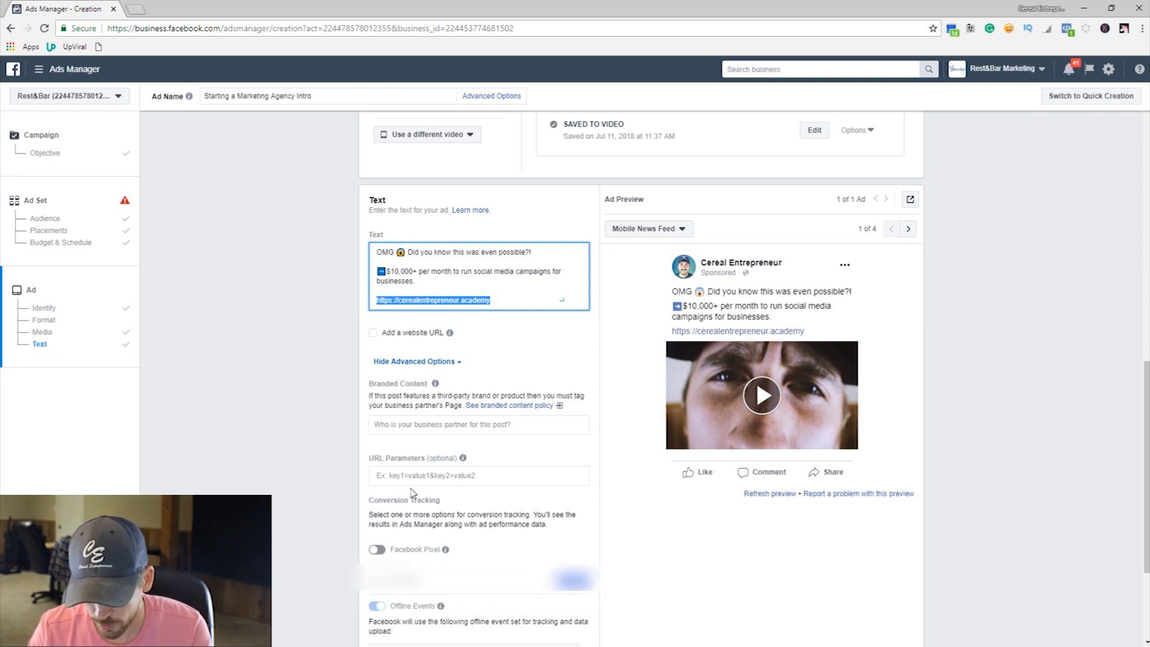
# Step: Turn on Facebook Pixel conversion tracking for the ad and check the explanation of App Events
pyautogui.scroll(-2, 413, 492)
pyautogui.click(395, 305)
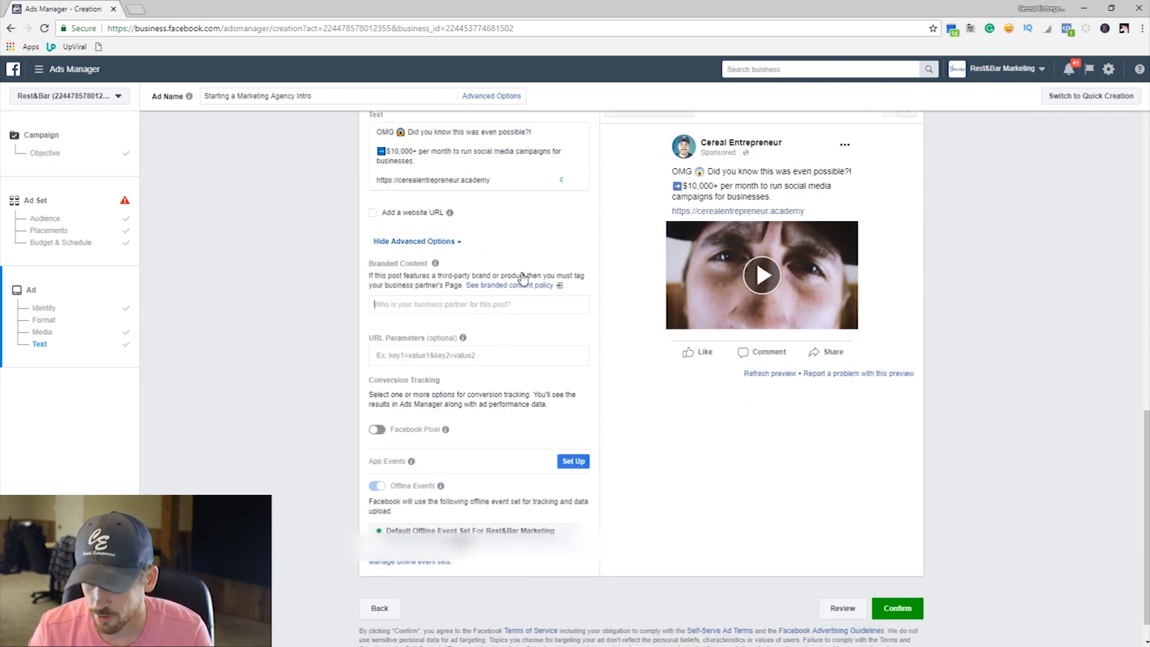
pyautogui.scroll(1, 596, 347)
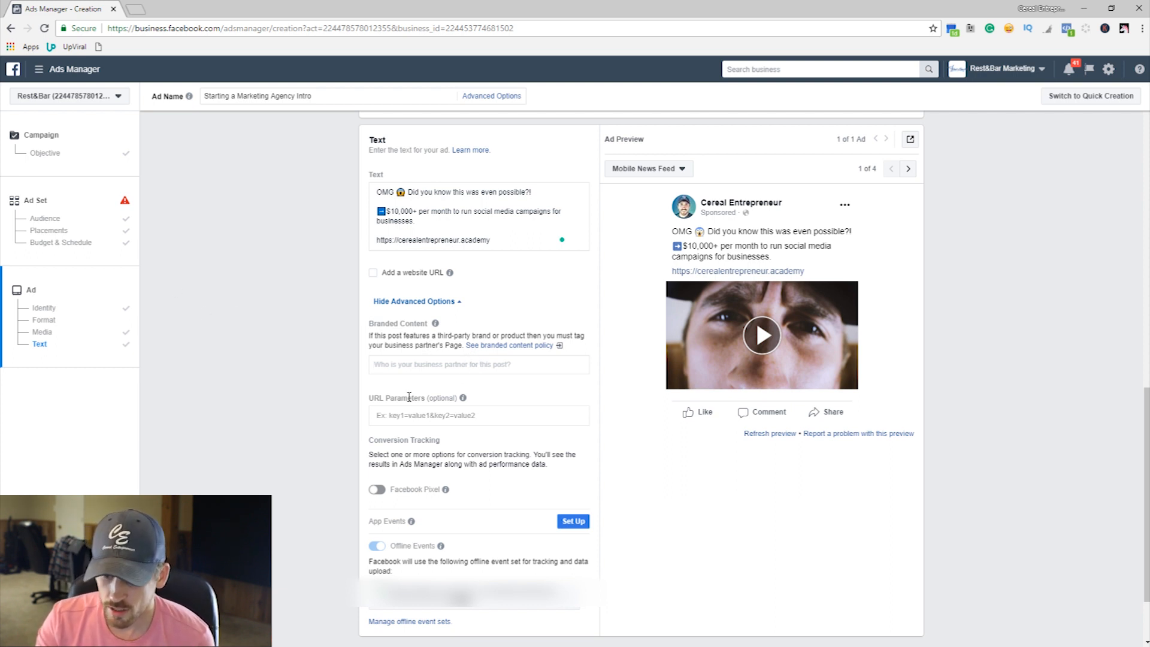
pyautogui.moveTo(462, 398)
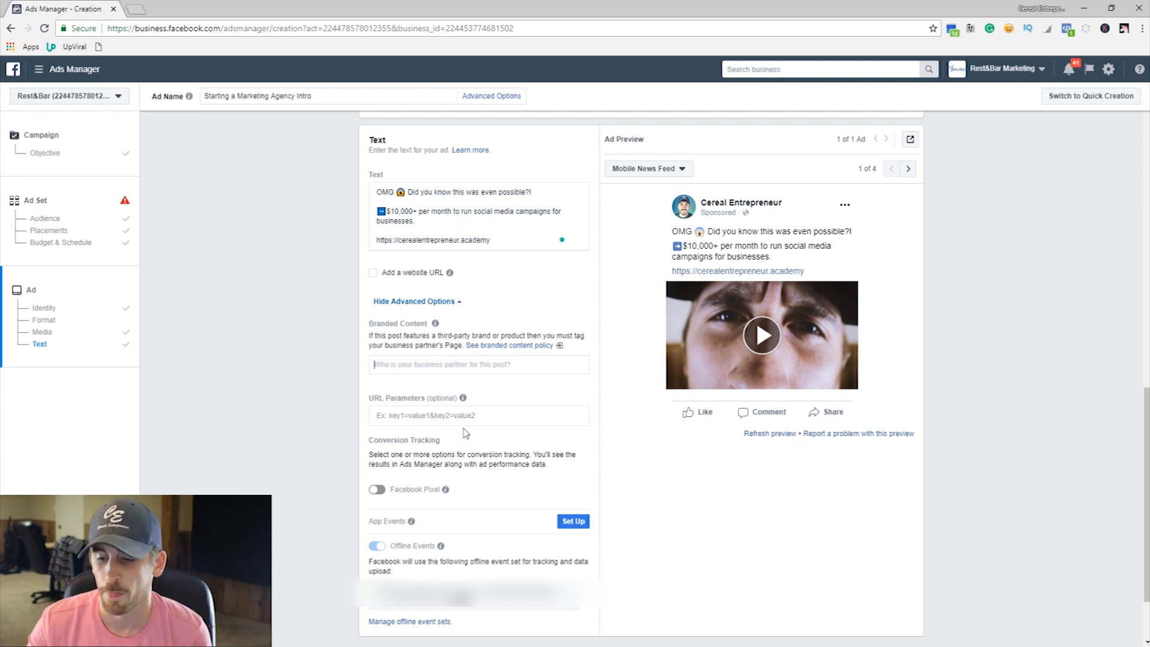
pyautogui.click(415, 487)
pyautogui.moveTo(411, 545)
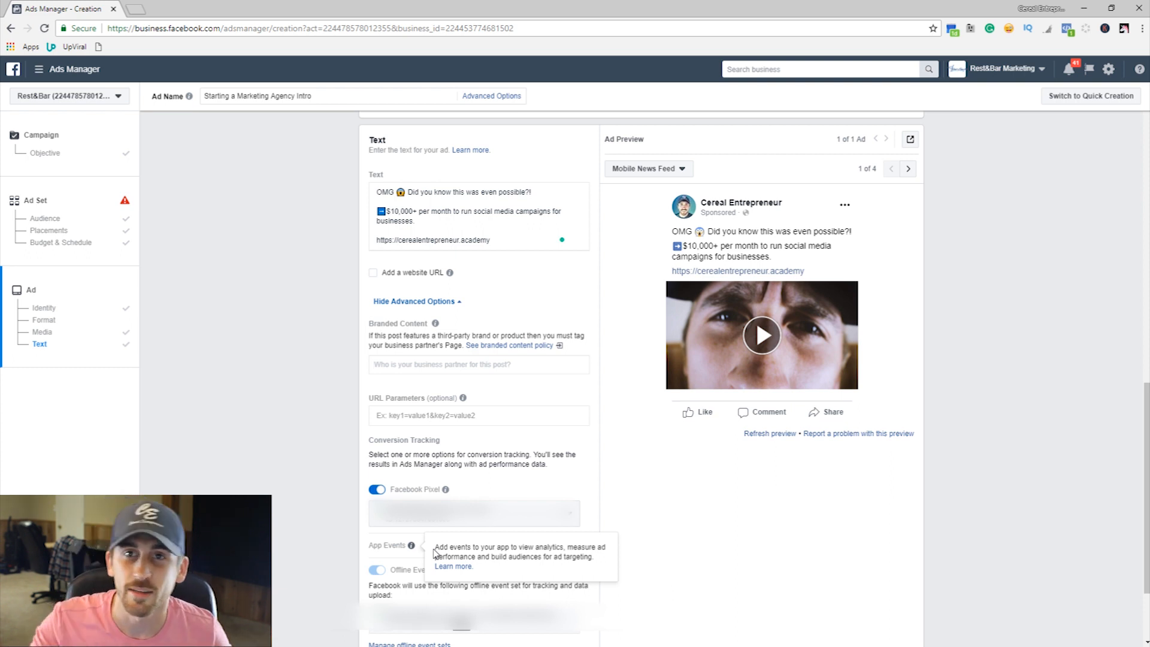
pyautogui.click(372, 273)
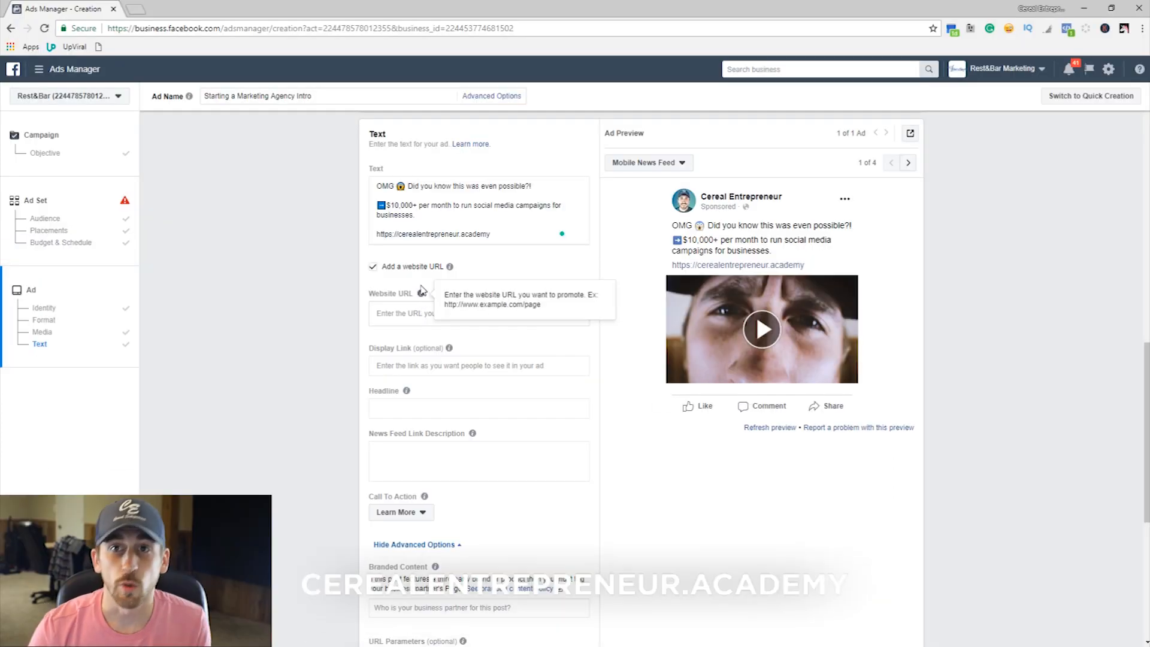
pyautogui.click(417, 313)
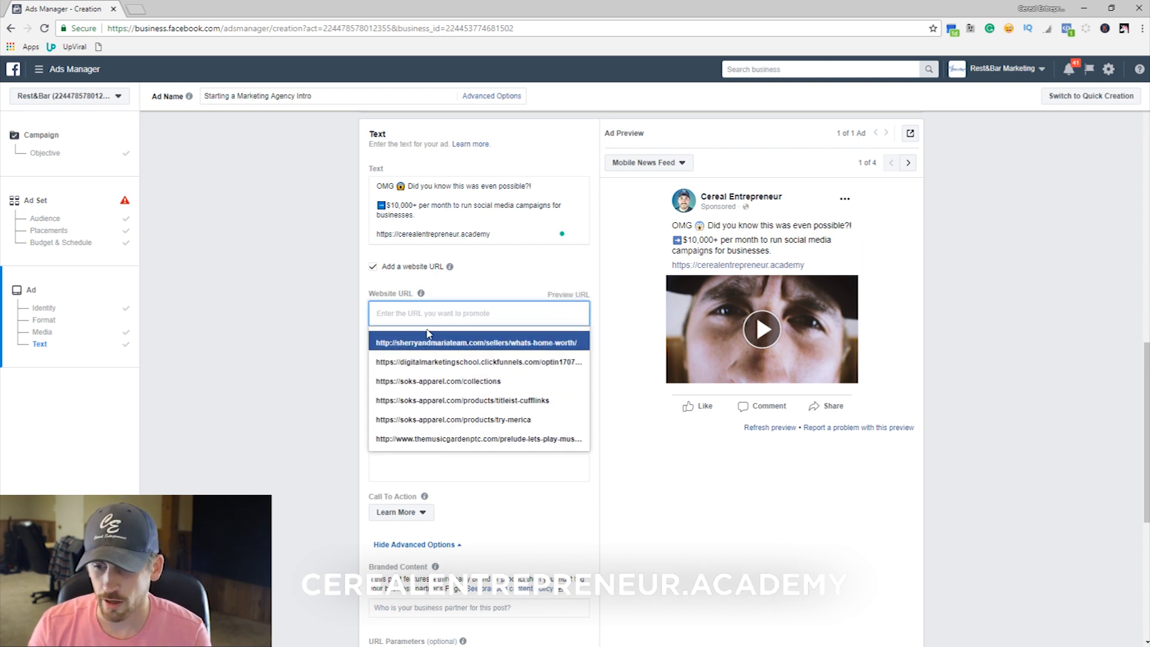
pyautogui.hotkey('ctrl', 'v')
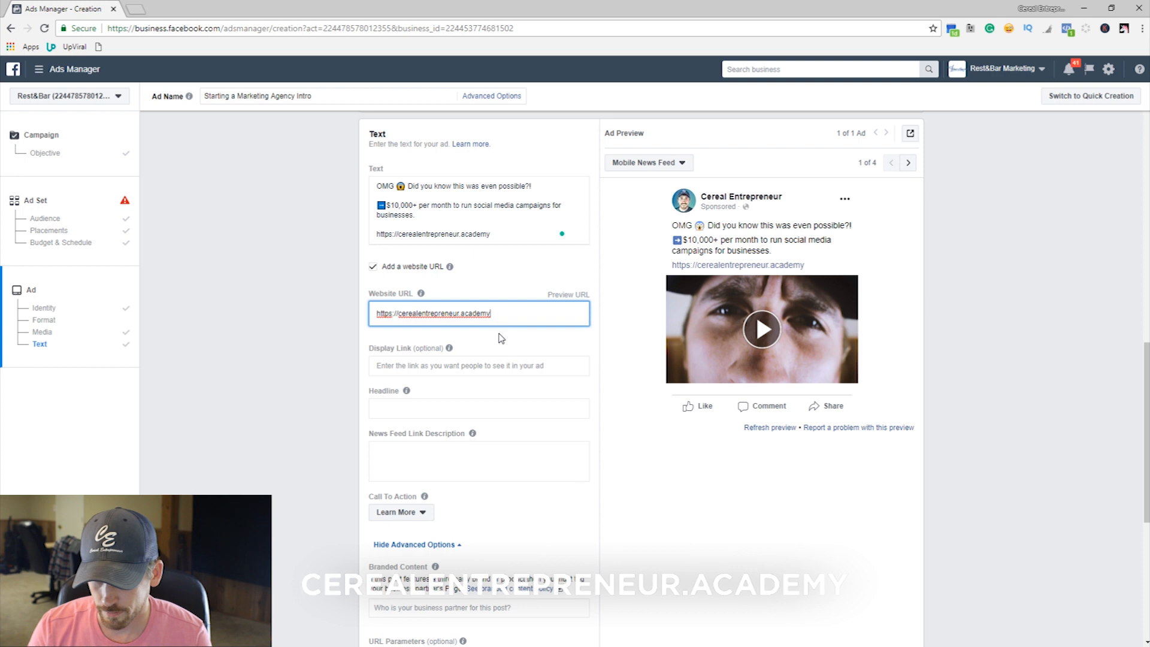
pyautogui.click(476, 368)
# Step: Check the explanation of the headline and set the ad's headline to "$10,000+ to Run Social Media Pages"
pyautogui.click(394, 409)
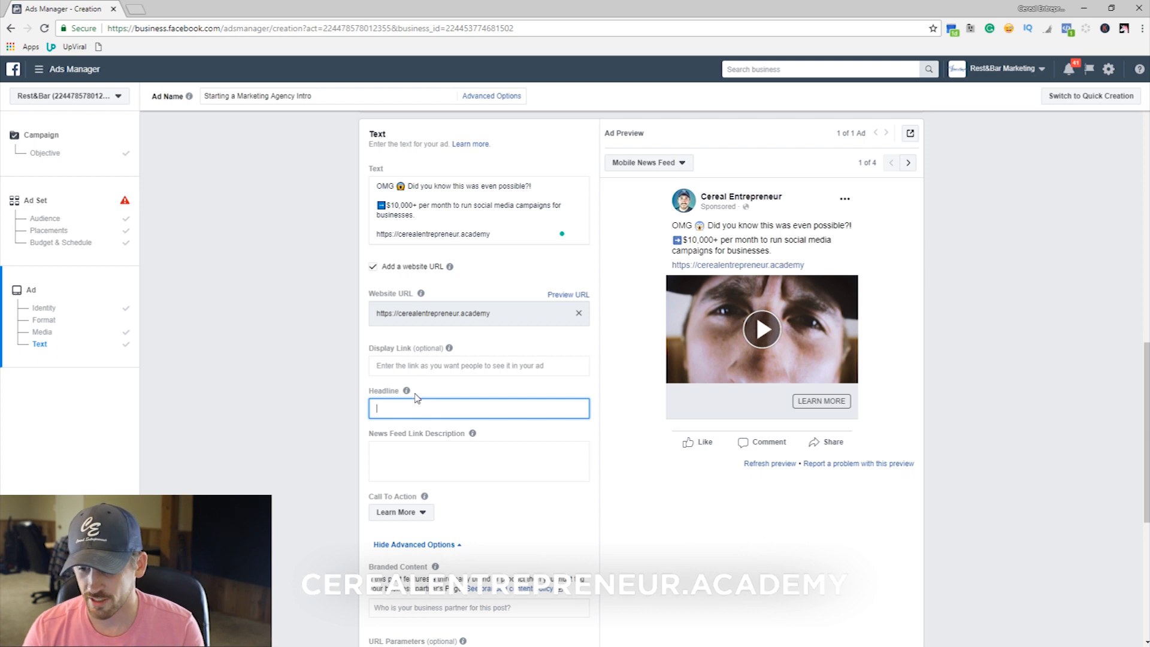
pyautogui.moveTo(406, 392)
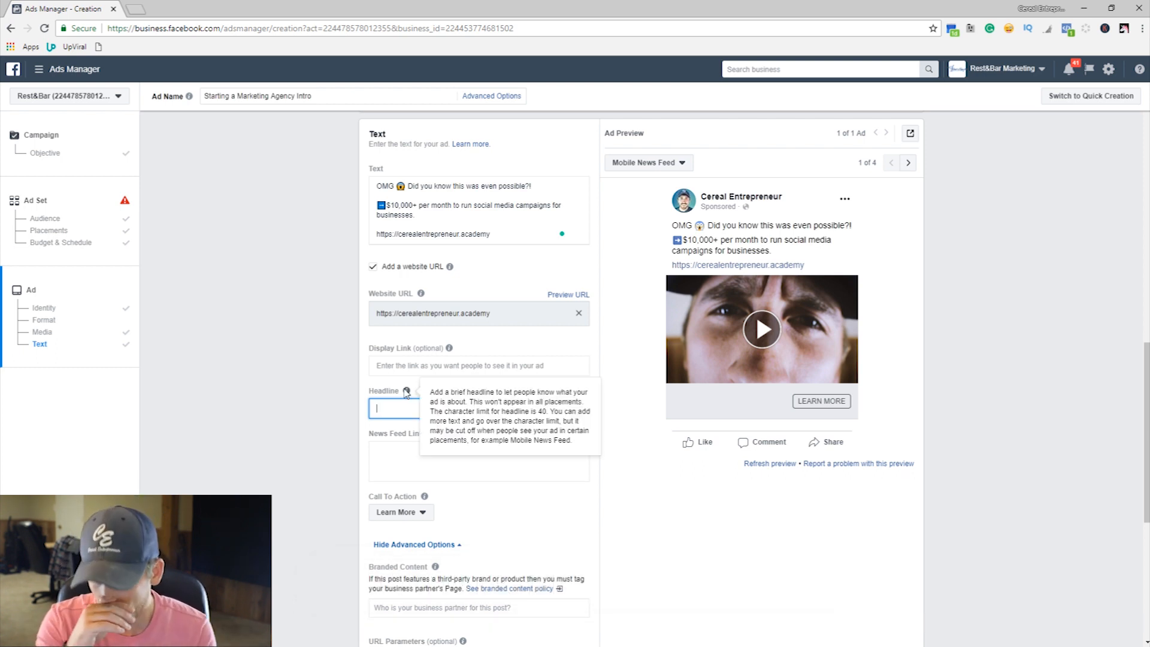
pyautogui.write('10')
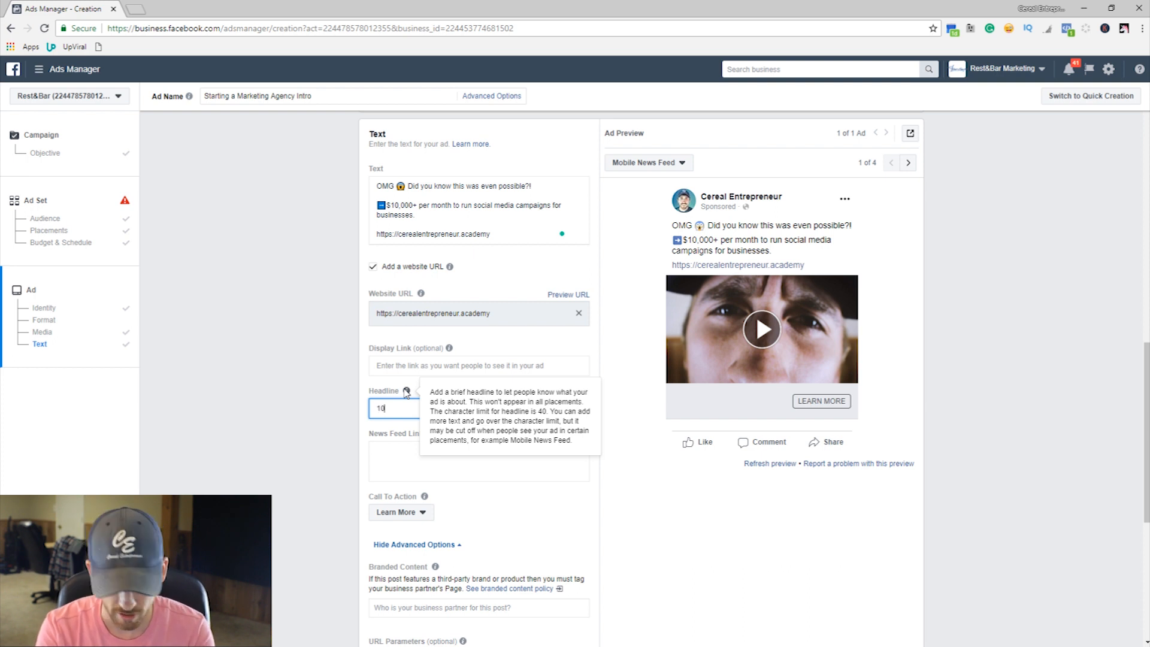
pyautogui.press('BackSpace')
pyautogui.press('BackSpace')
pyautogui.write('$10,0')
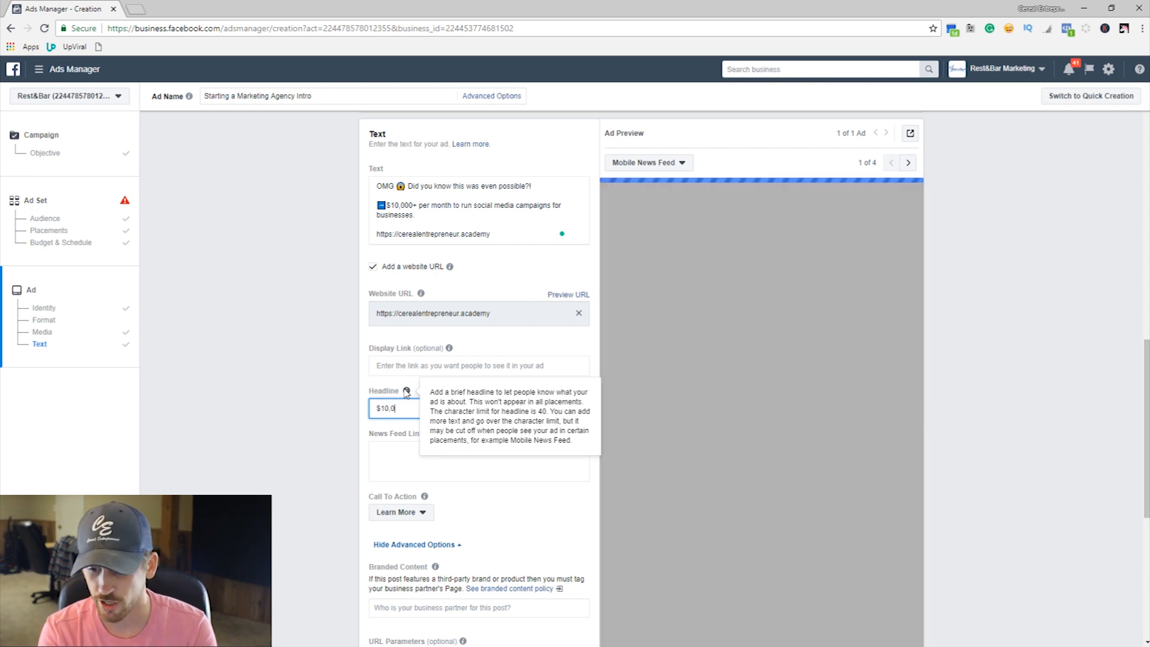
pyautogui.write('00+')
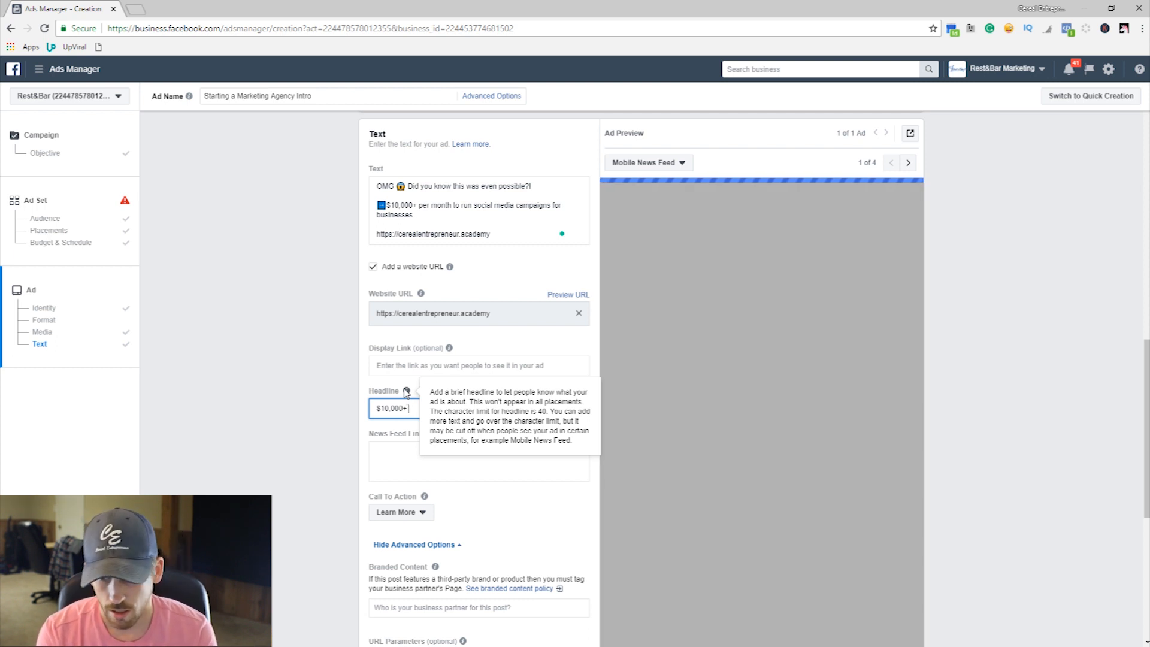
pyautogui.write(' to F')
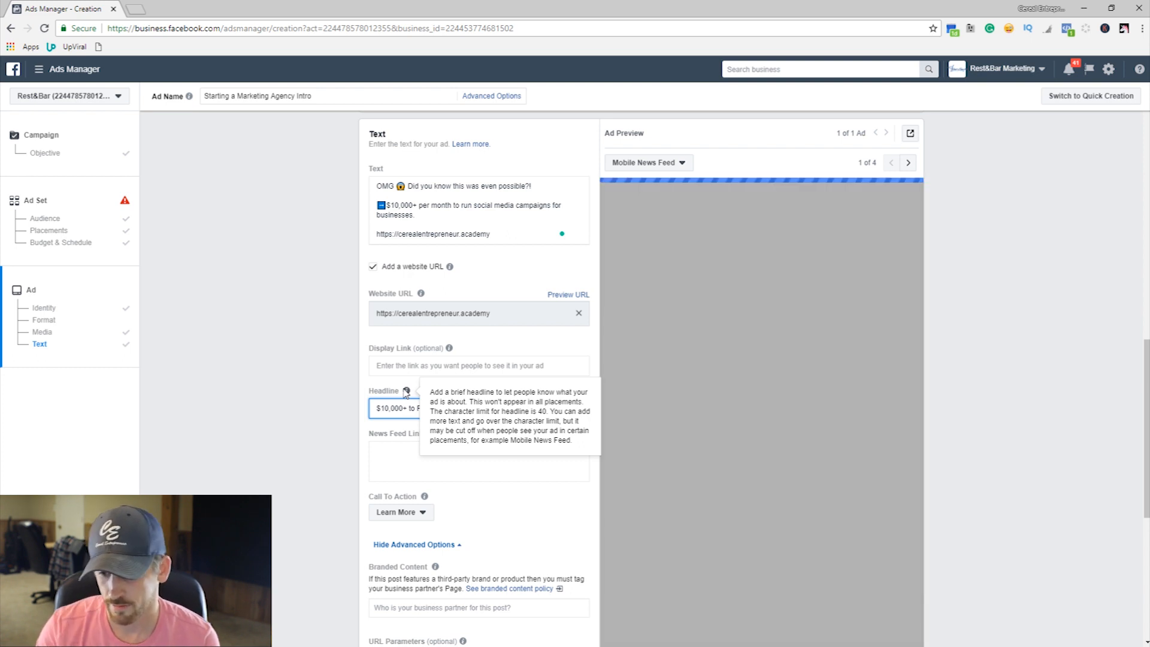
pyautogui.click(320, 493)
# Step: Enter the News Feed link description "Learn to start your own agency in less than 4 weeks with our marketing program today! tons of b"
pyautogui.click(409, 469)
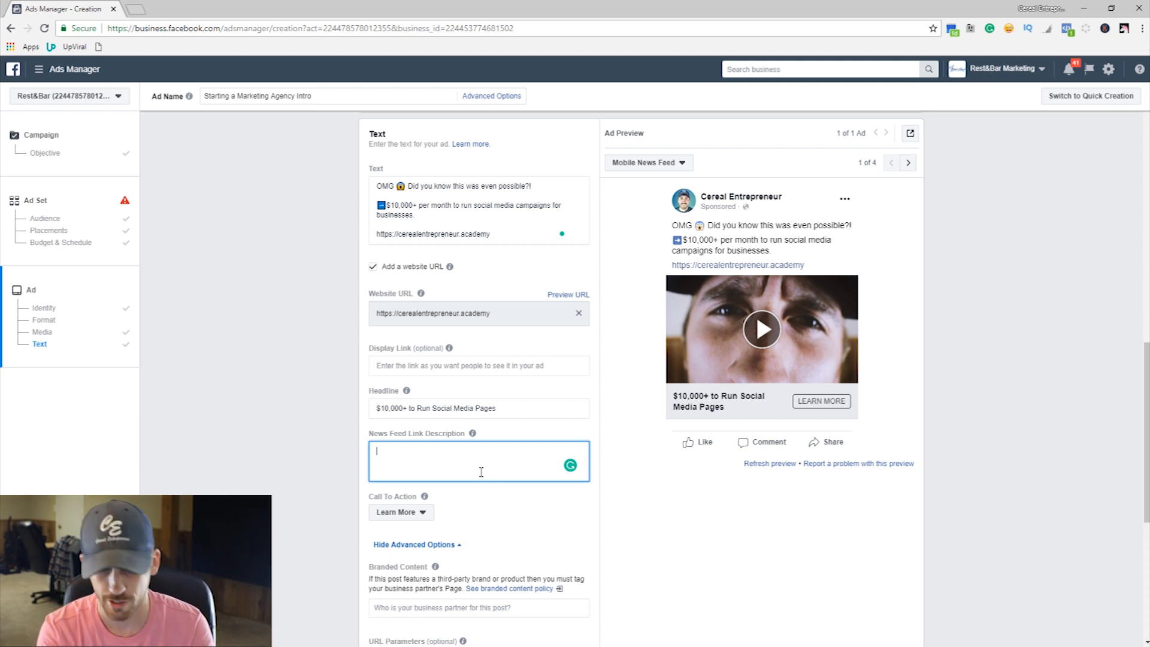
pyautogui.write('Learn')
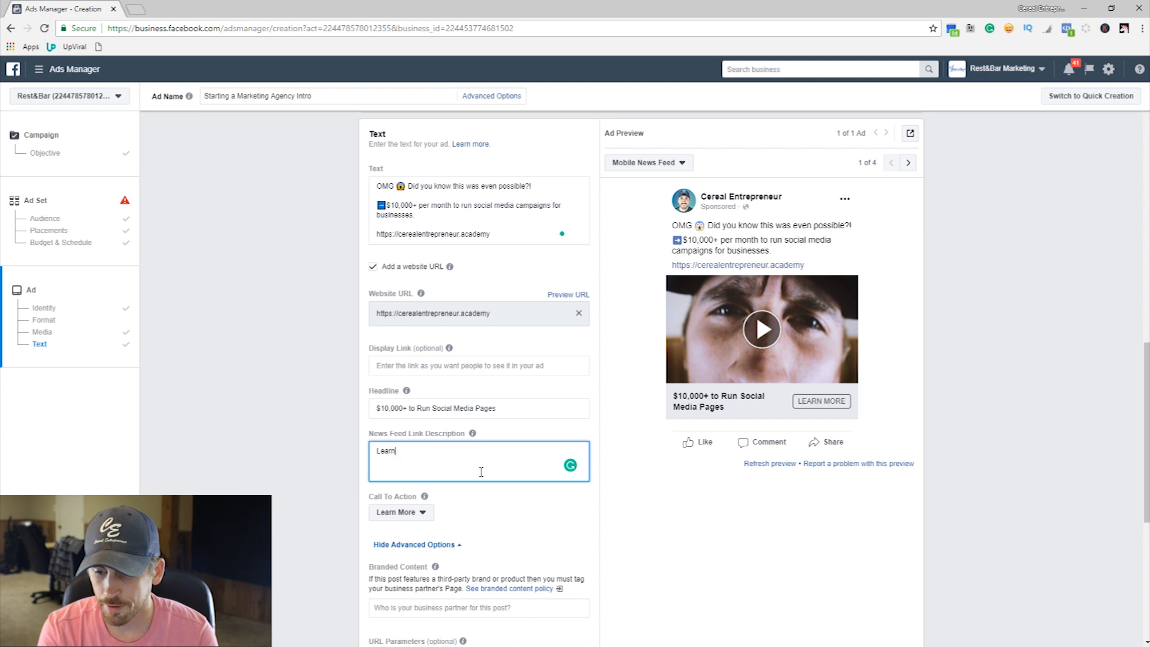
pyautogui.write(' to start you ')
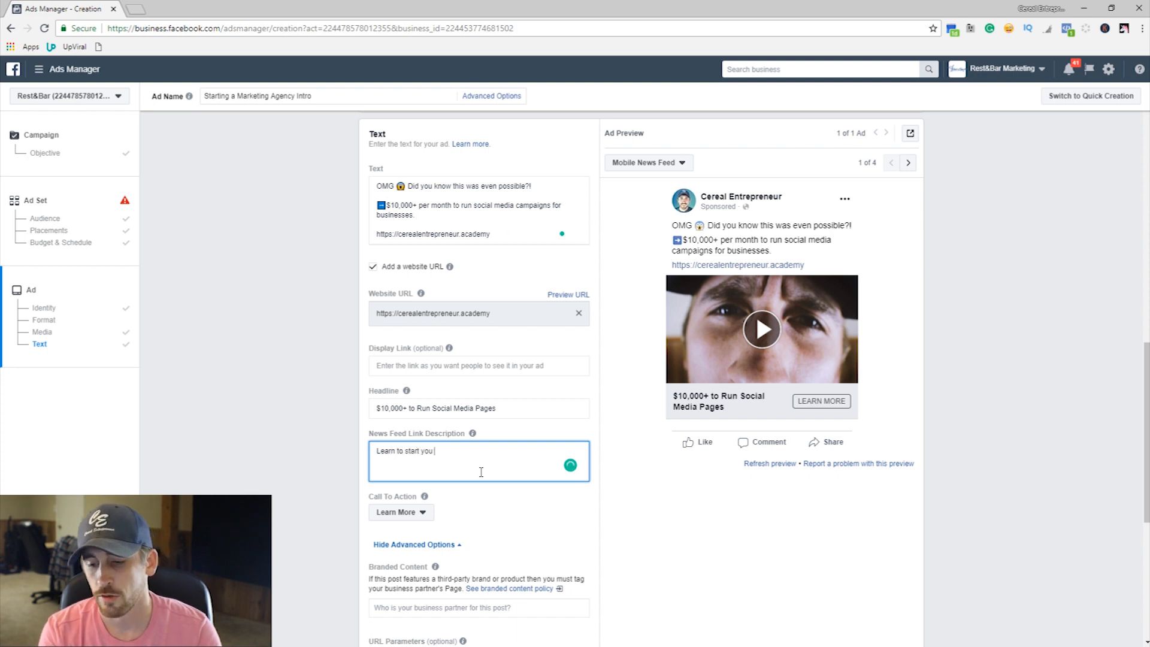
pyautogui.write('r op')
pyautogui.write('n agencu')
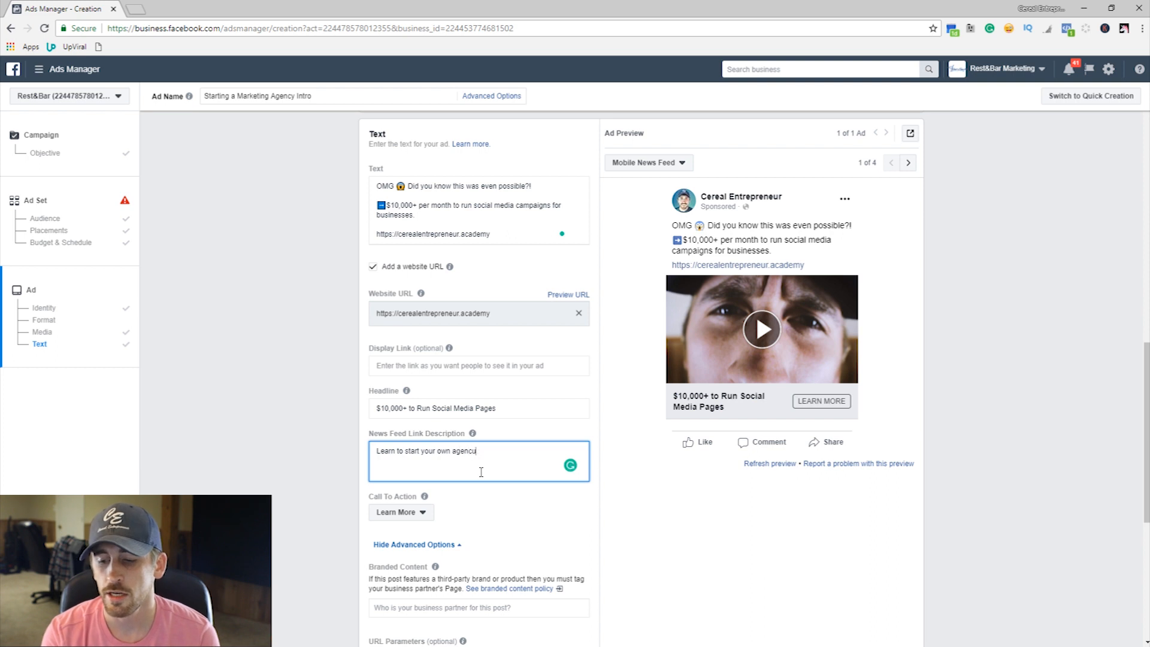
pyautogui.press('BackSpace')
pyautogui.write('y in ')
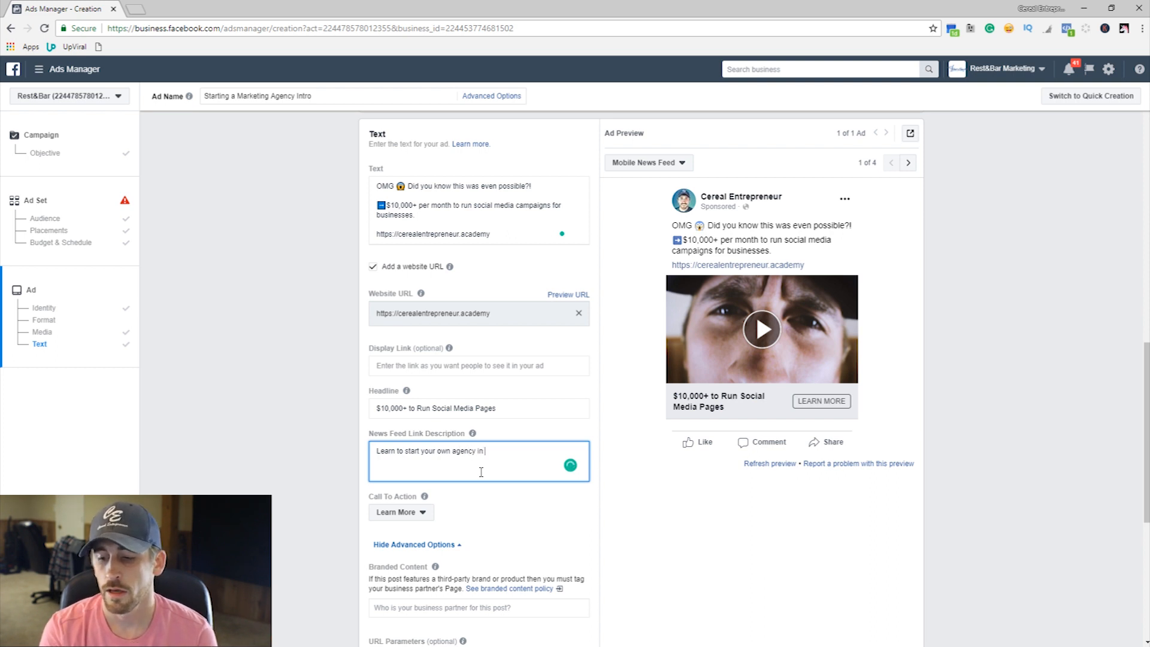
pyautogui.write('less than ')
pyautogui.write('4 weeks with')
pyautogui.write(' our marketing pr')
pyautogui.write('otg')
pyautogui.press('BackSpace')
pyautogui.press('BackSpace')
pyautogui.write('g')
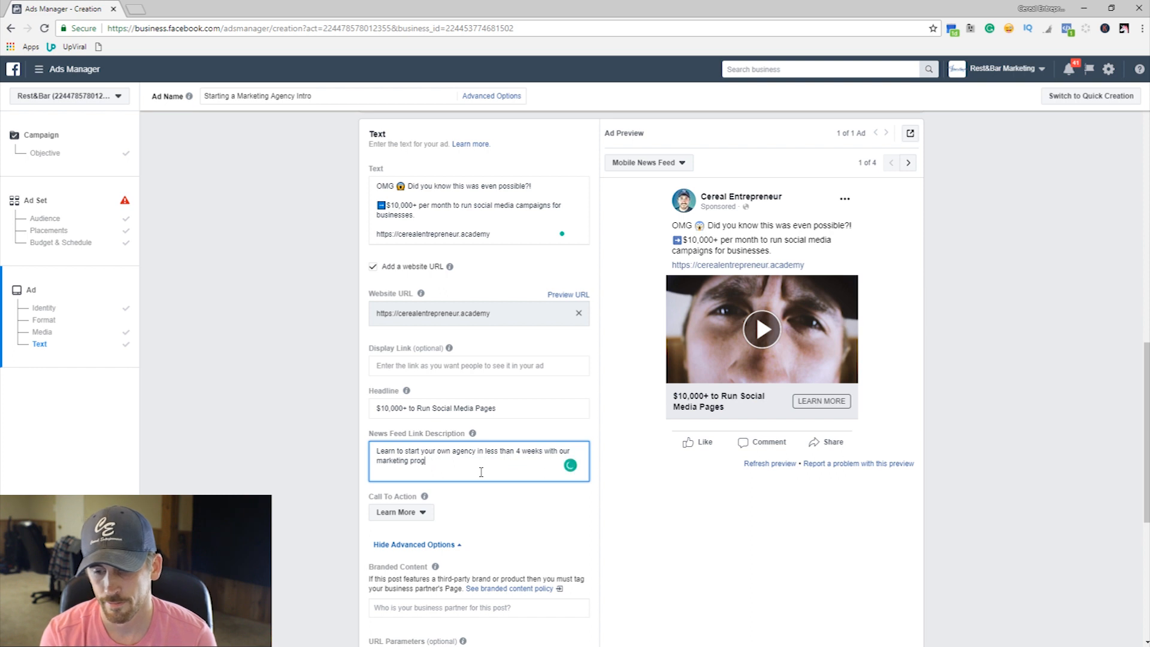
pyautogui.write('ram today! tons ')
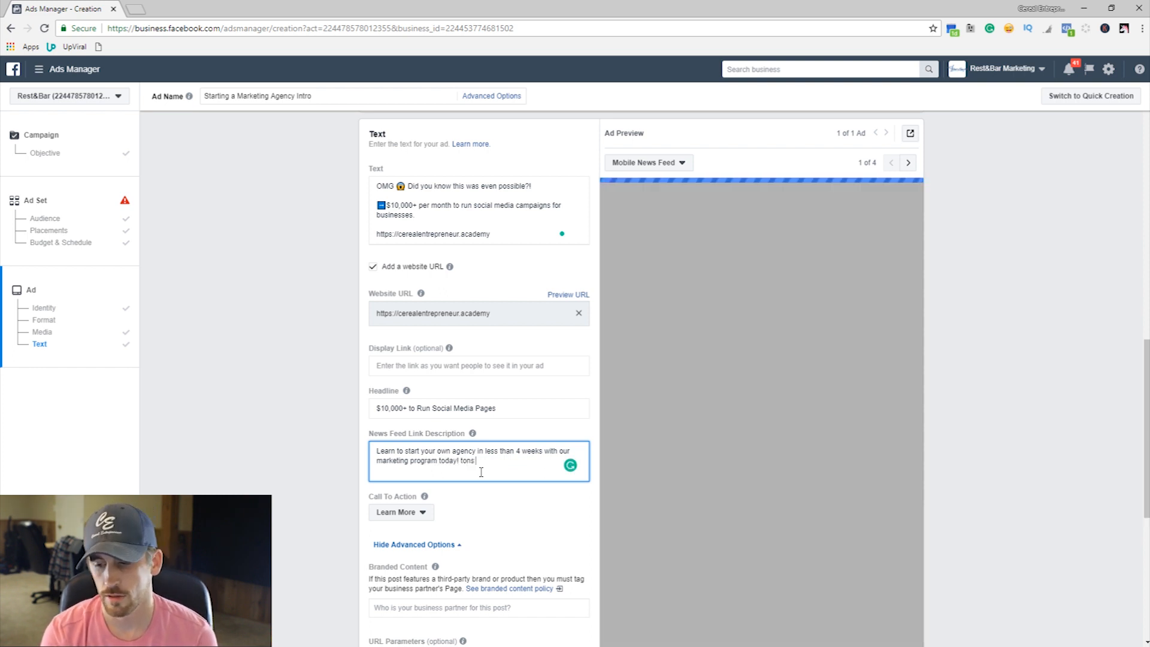
pyautogui.write('of b')
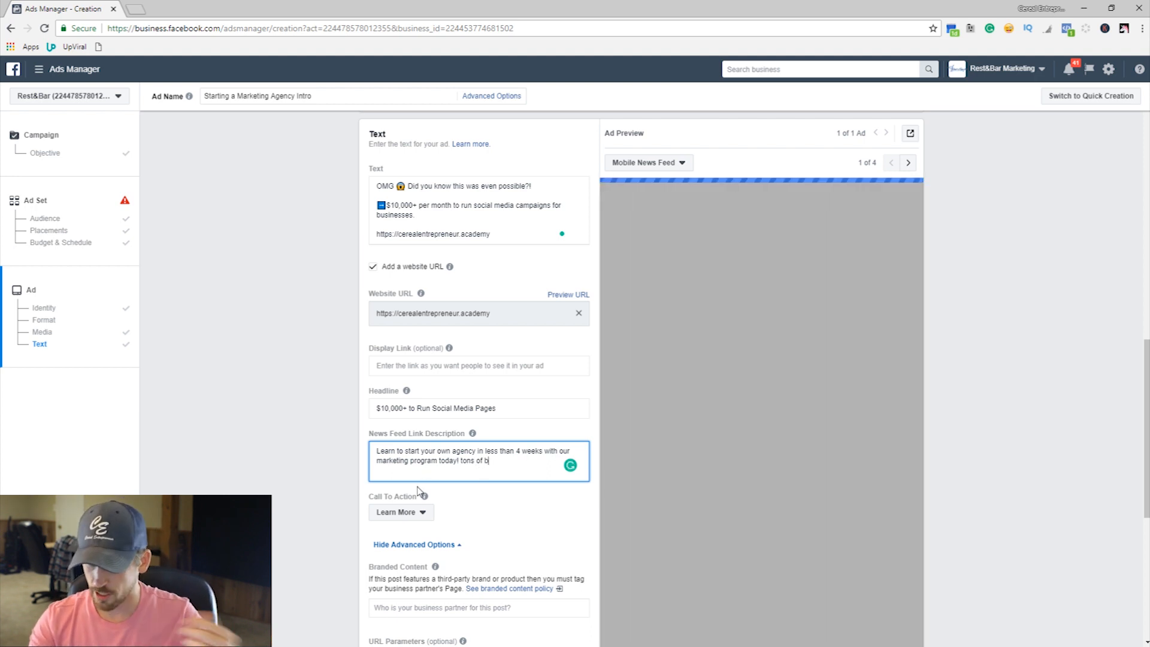
# Step: Examine the available call-to-action options without changing the selection and look over the remaining ad settings
pyautogui.click(397, 517)
pyautogui.click(396, 519)
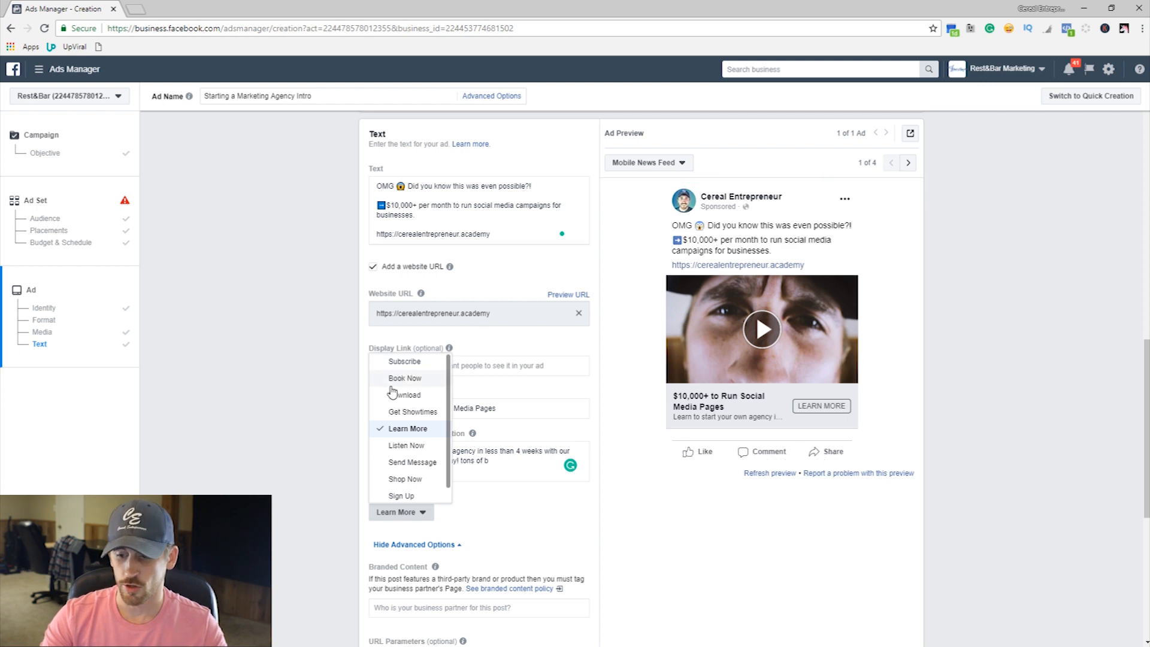
pyautogui.scroll(-1, 403, 448)
pyautogui.scroll(1, 403, 448)
pyautogui.scroll(-1, 409, 378)
pyautogui.scroll(-1, 409, 378)
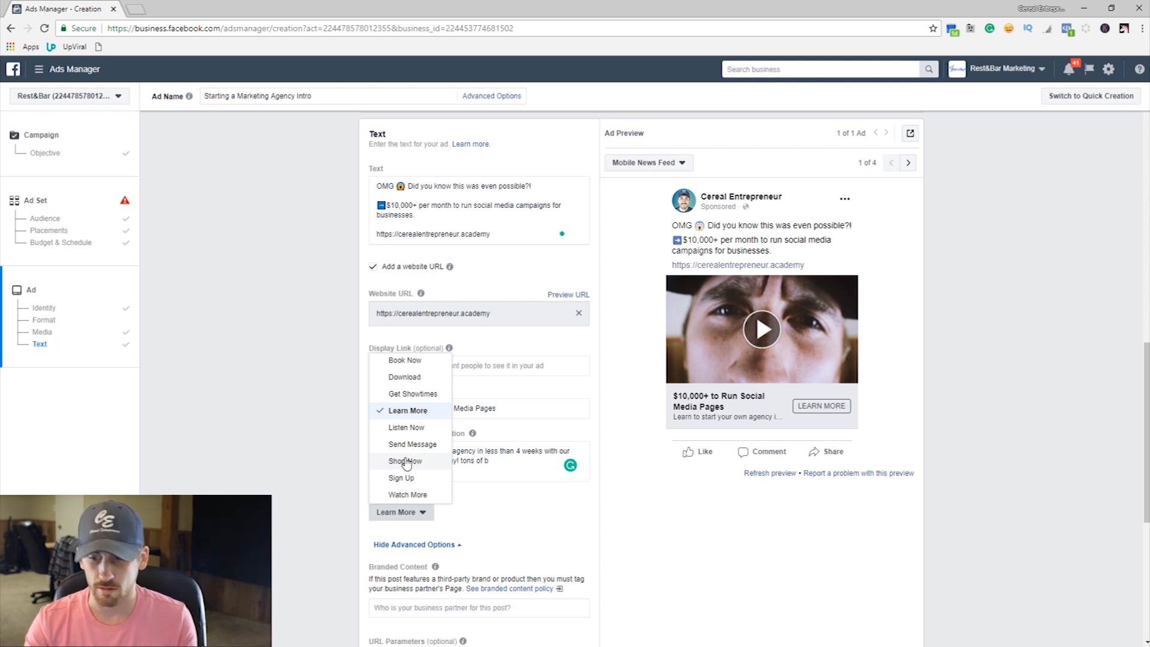
pyautogui.scroll(1, 421, 443)
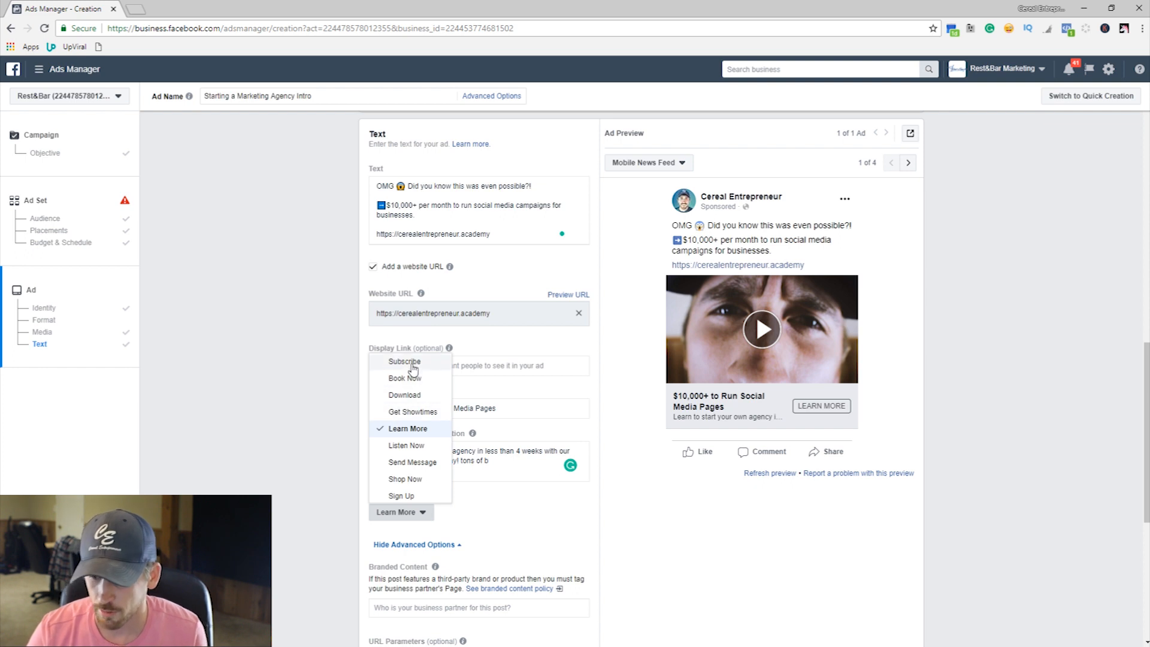
pyautogui.click(608, 520)
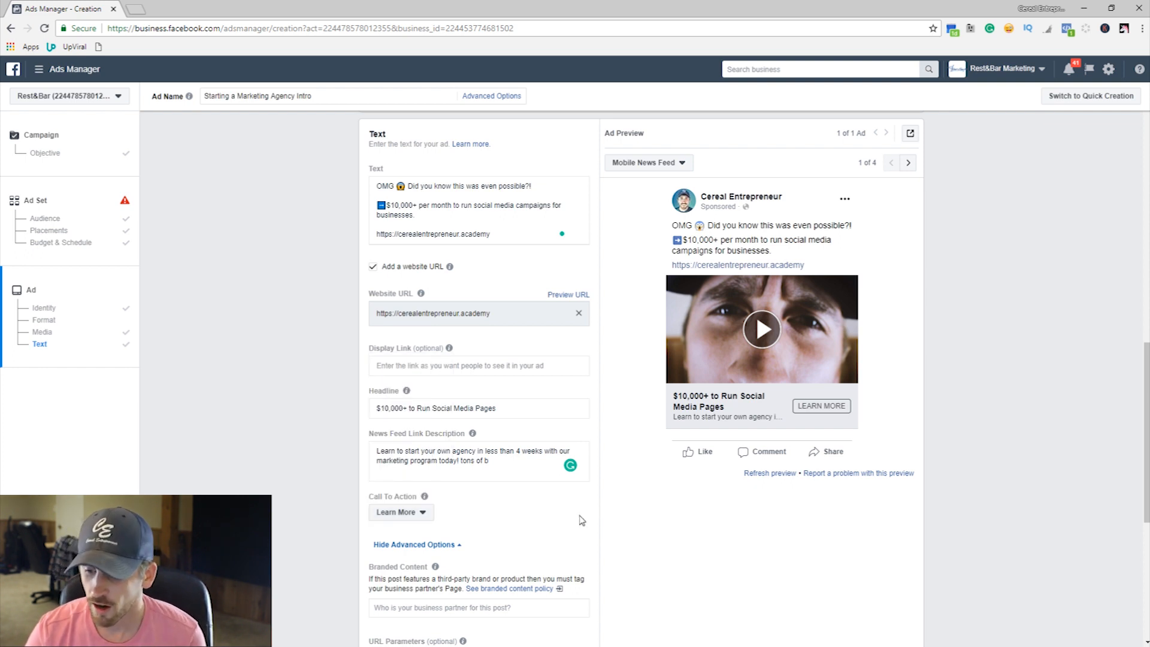
pyautogui.scroll(-6, 921, 548)
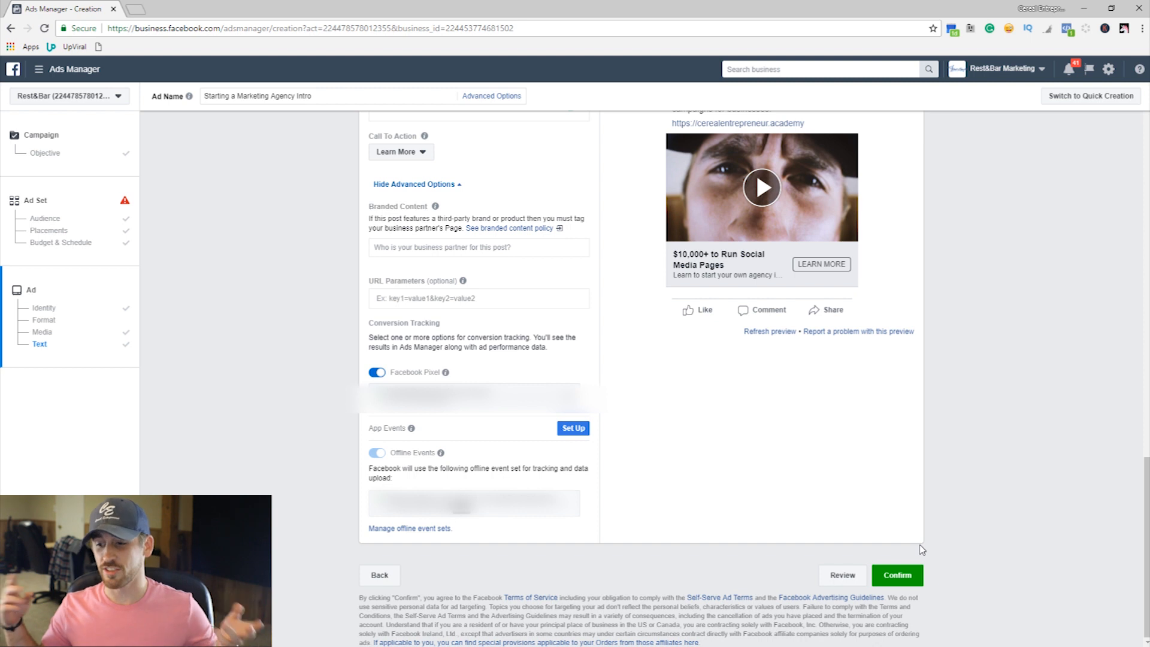